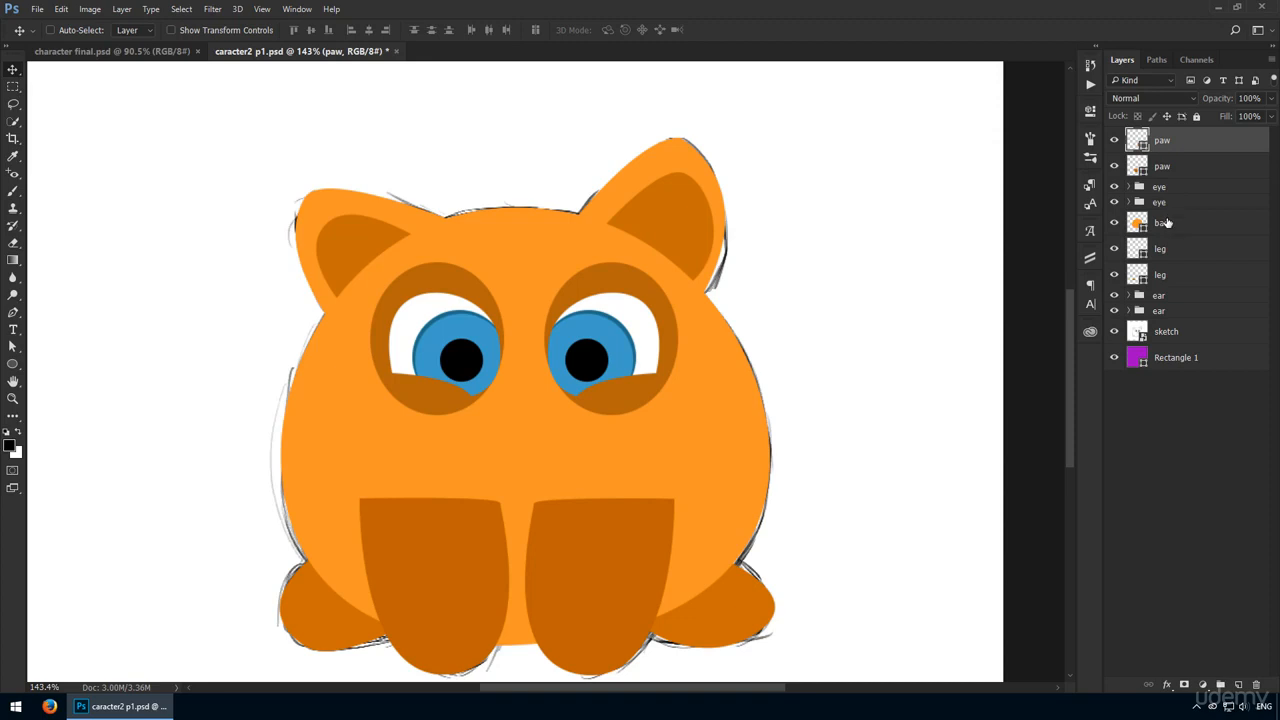
- Add a Gradient Overlay with the Radial style to the character's base layer
{"action": "left_click", "coordinate": [740, 480], "text": "ctrl"}
{"action": "left_click_drag", "start_coordinate": [611, 503], "coordinate": [551, 423]}
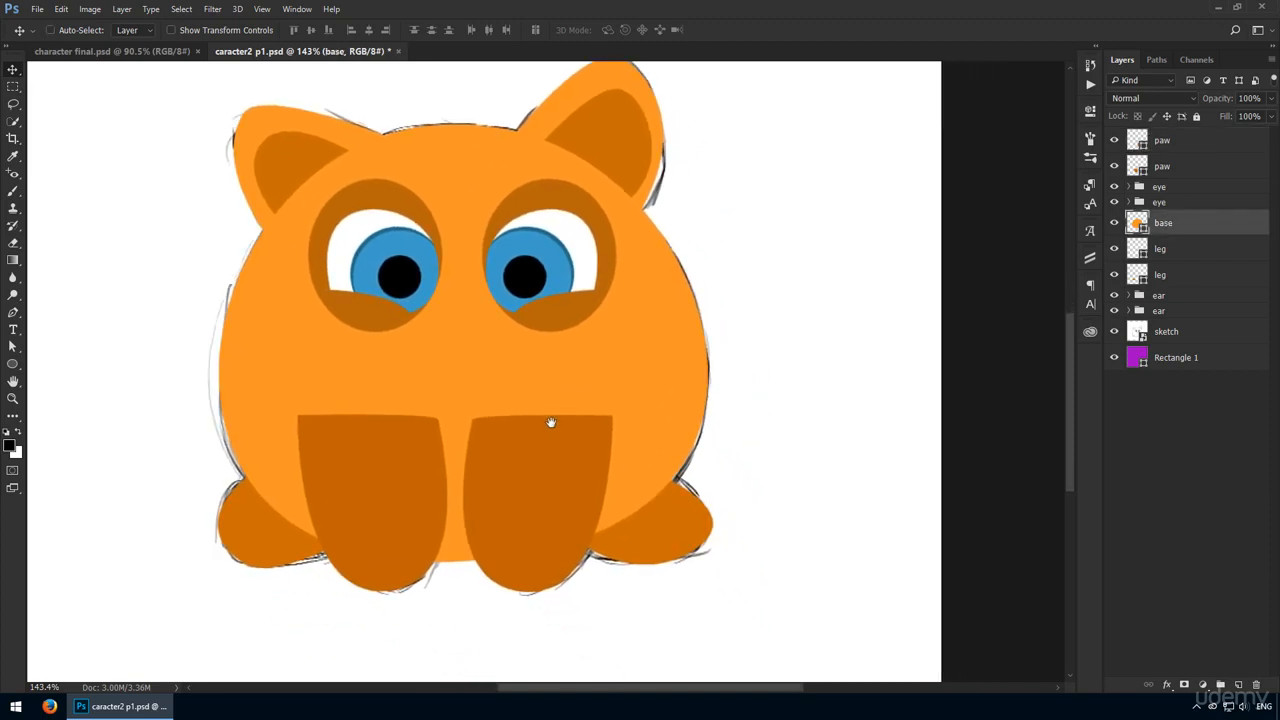
{"action": "double_click", "coordinate": [1204, 226]}
{"action": "left_click", "coordinate": [721, 292]}
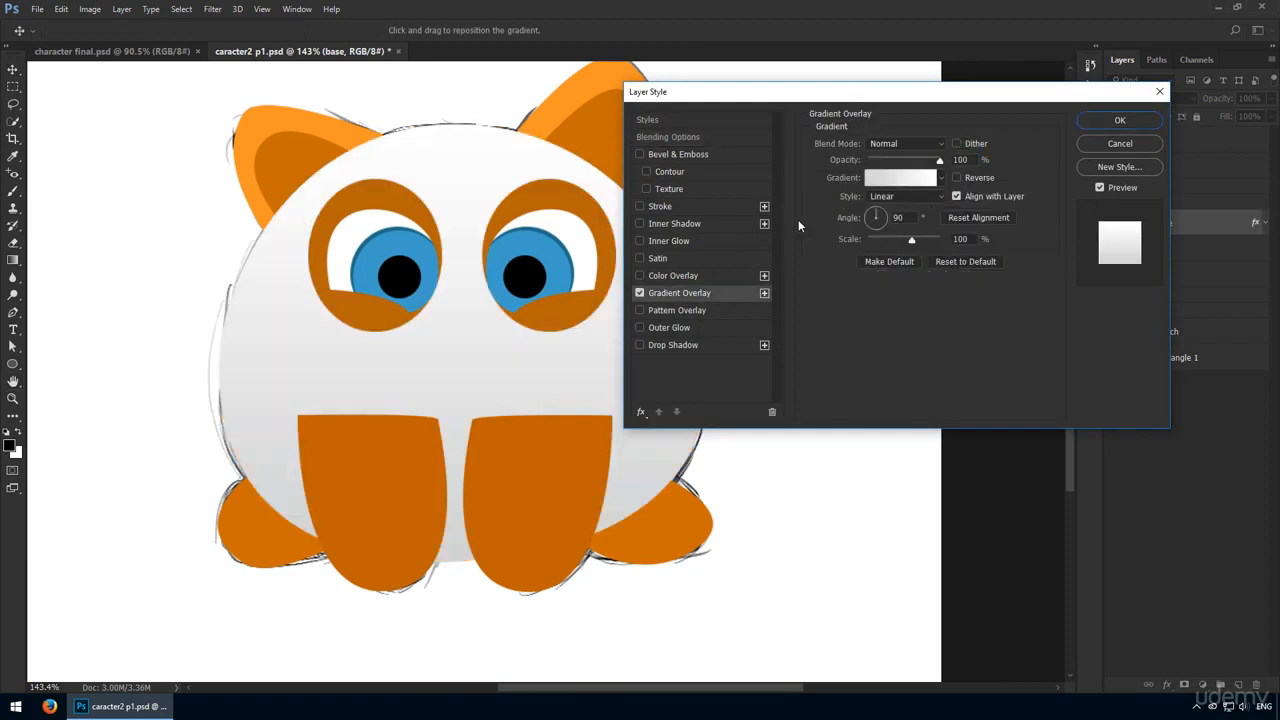
{"action": "left_click_drag", "start_coordinate": [917, 100], "coordinate": [1031, 169]}
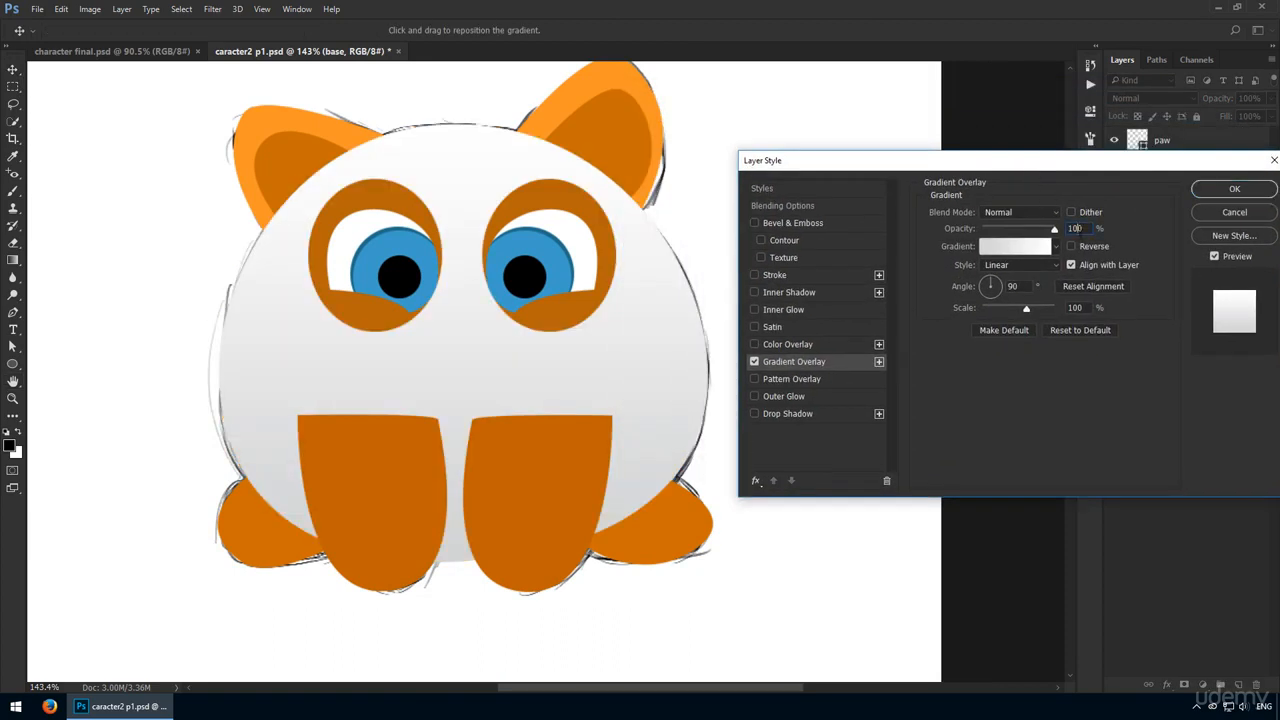
{"action": "left_click", "coordinate": [1025, 265]}
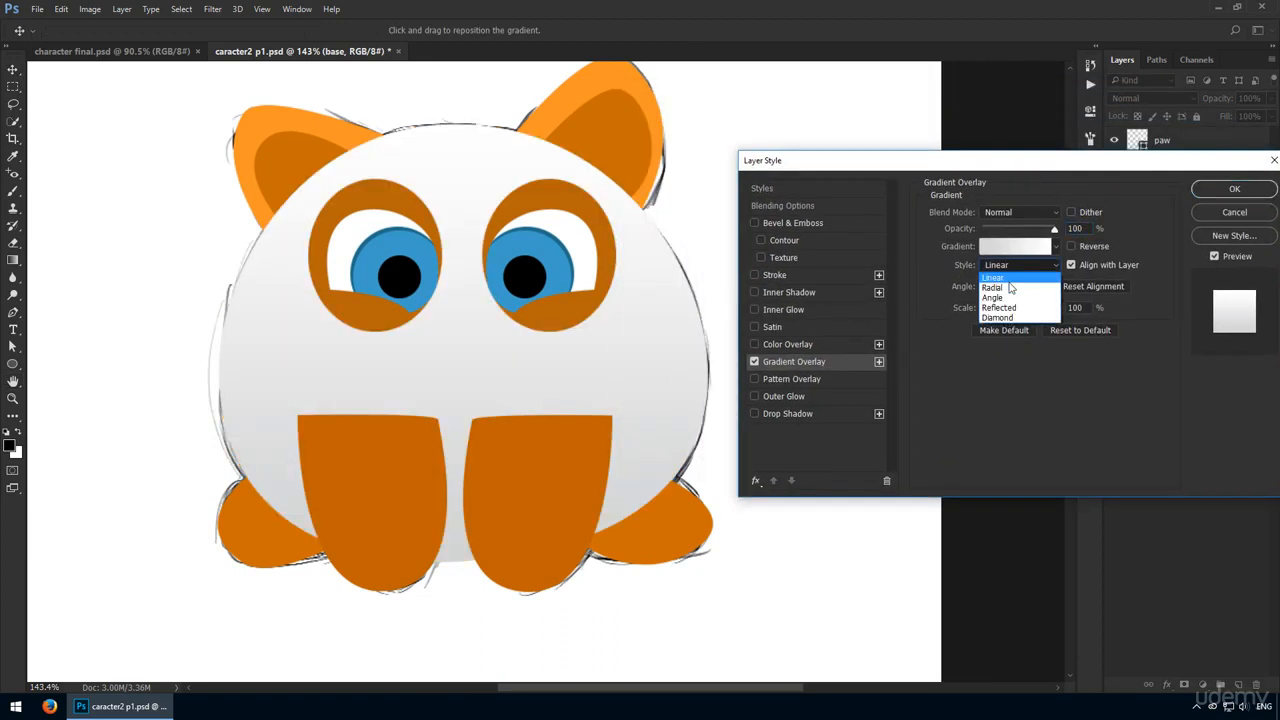
{"action": "left_click", "coordinate": [1012, 278]}
- Set the overlay gradient's start colour to #ffe283 and its end colour to #f79414
{"action": "left_click", "coordinate": [1012, 250]}
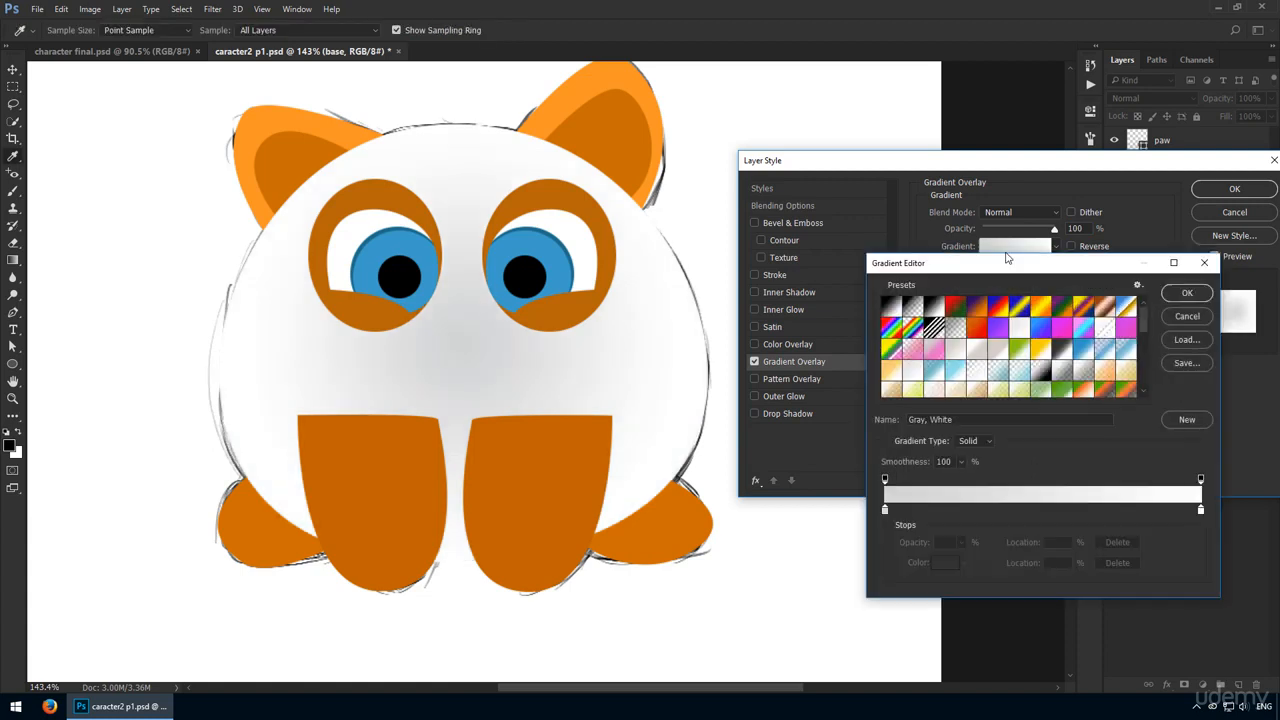
{"action": "double_click", "coordinate": [884, 510]}
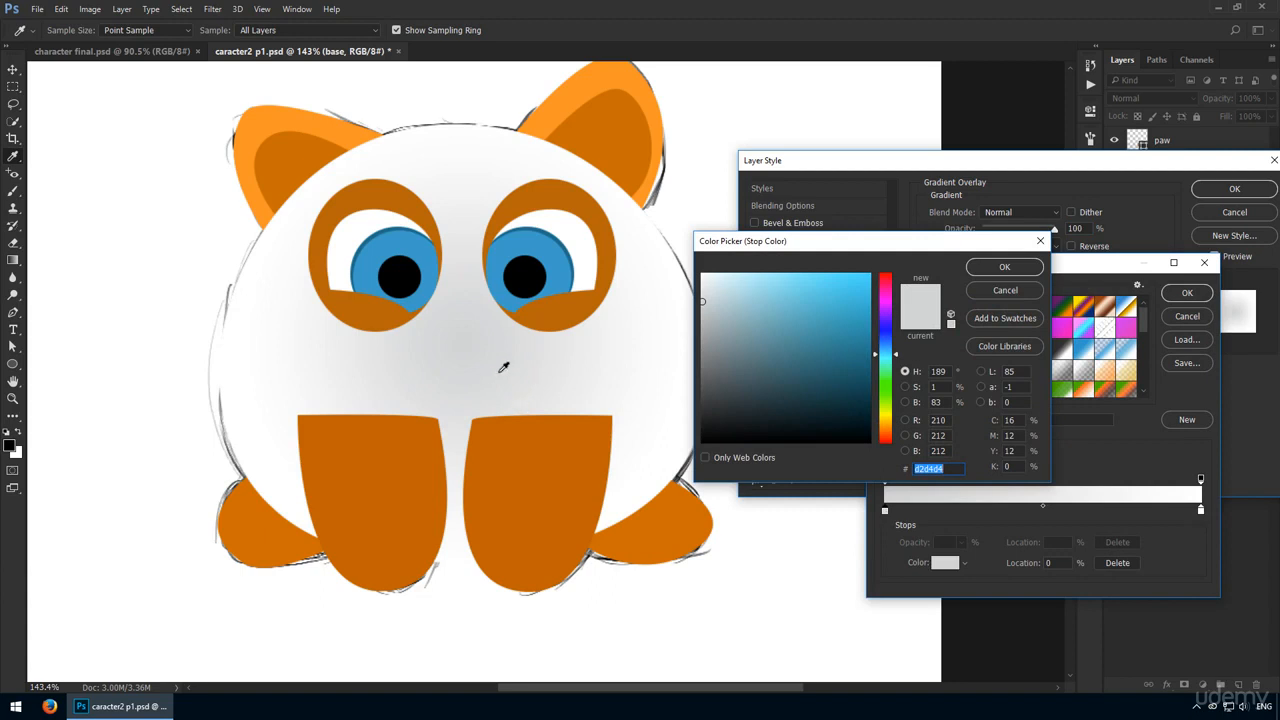
{"action": "type", "text": "ffe283"}
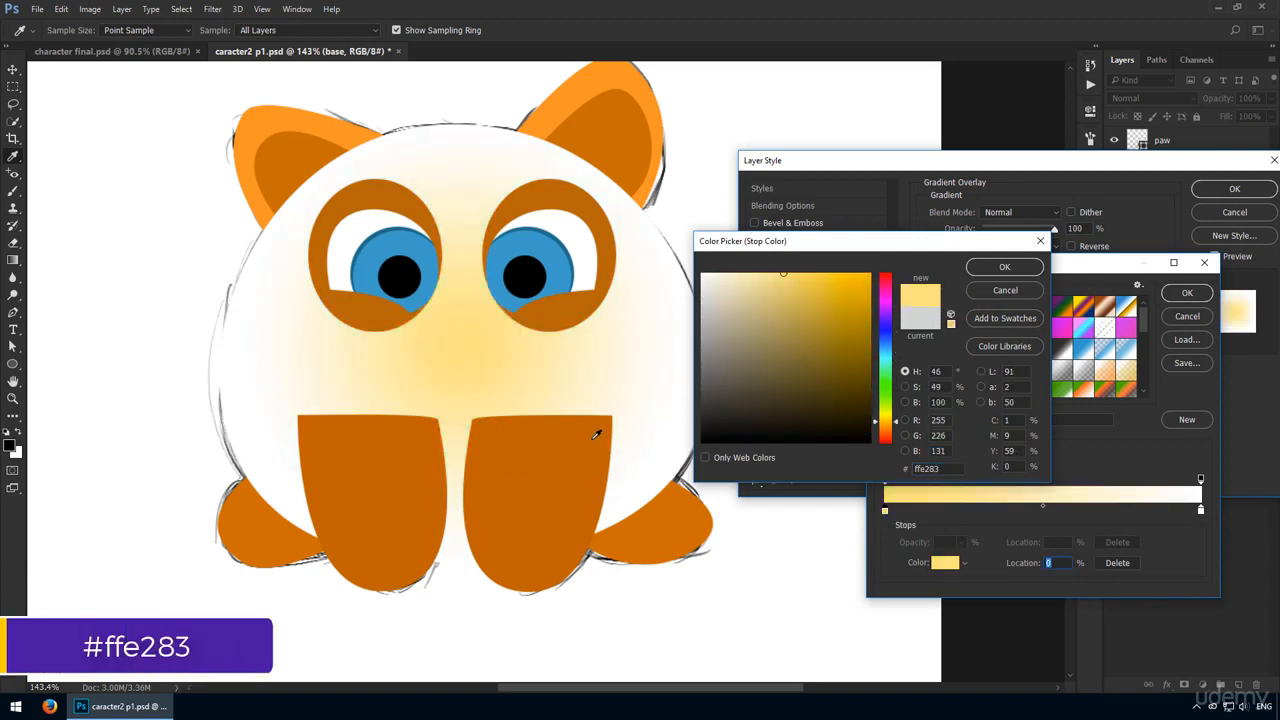
{"action": "key", "text": "Return"}
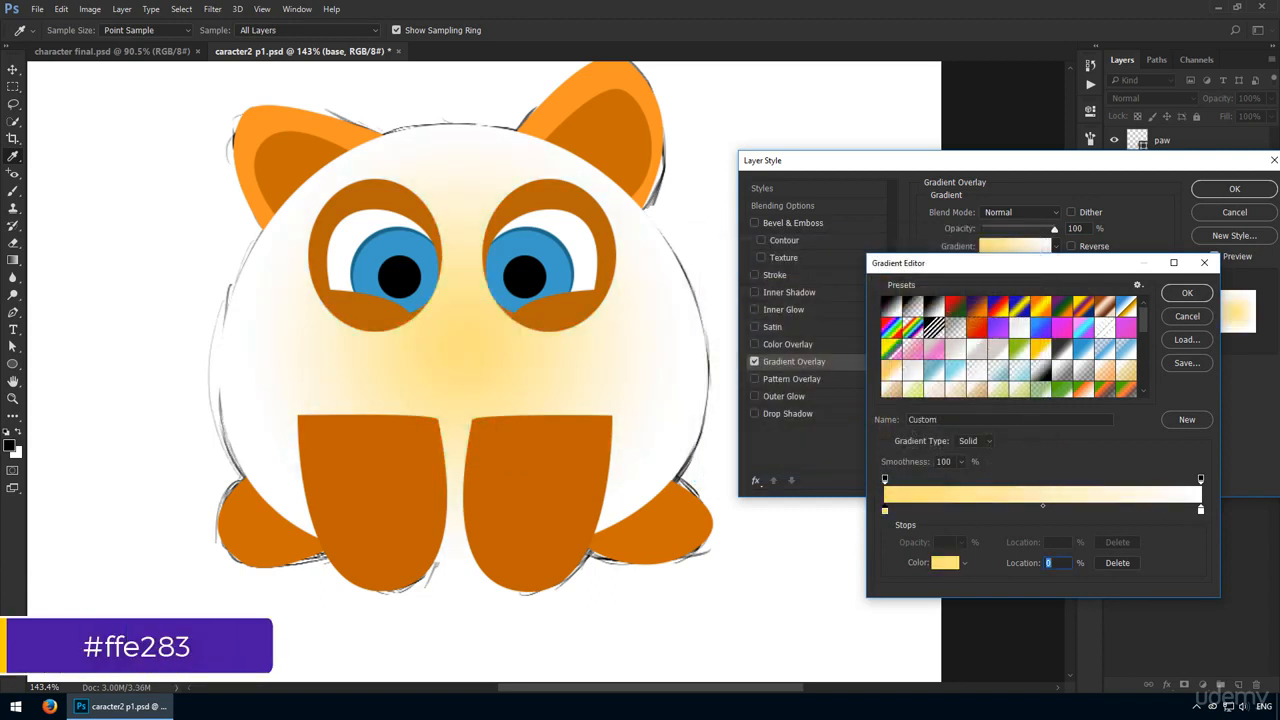
{"action": "double_click", "coordinate": [1201, 510]}
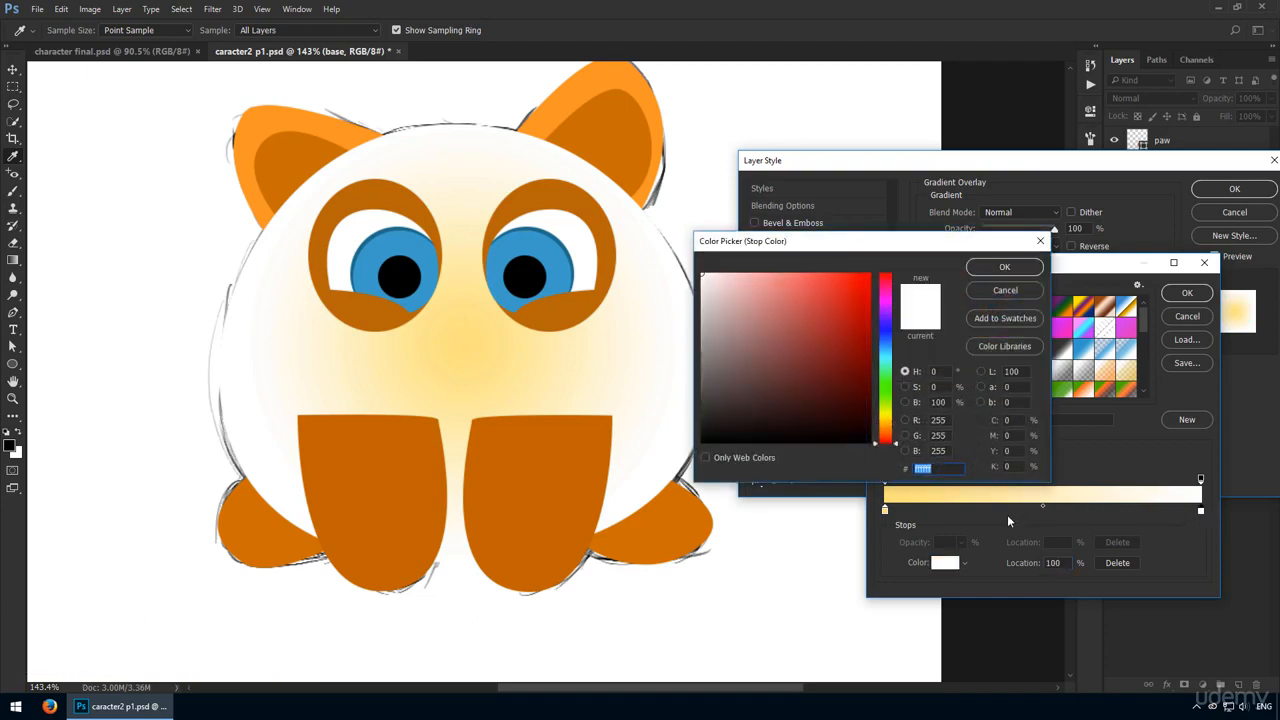
{"action": "type", "text": "f794"}
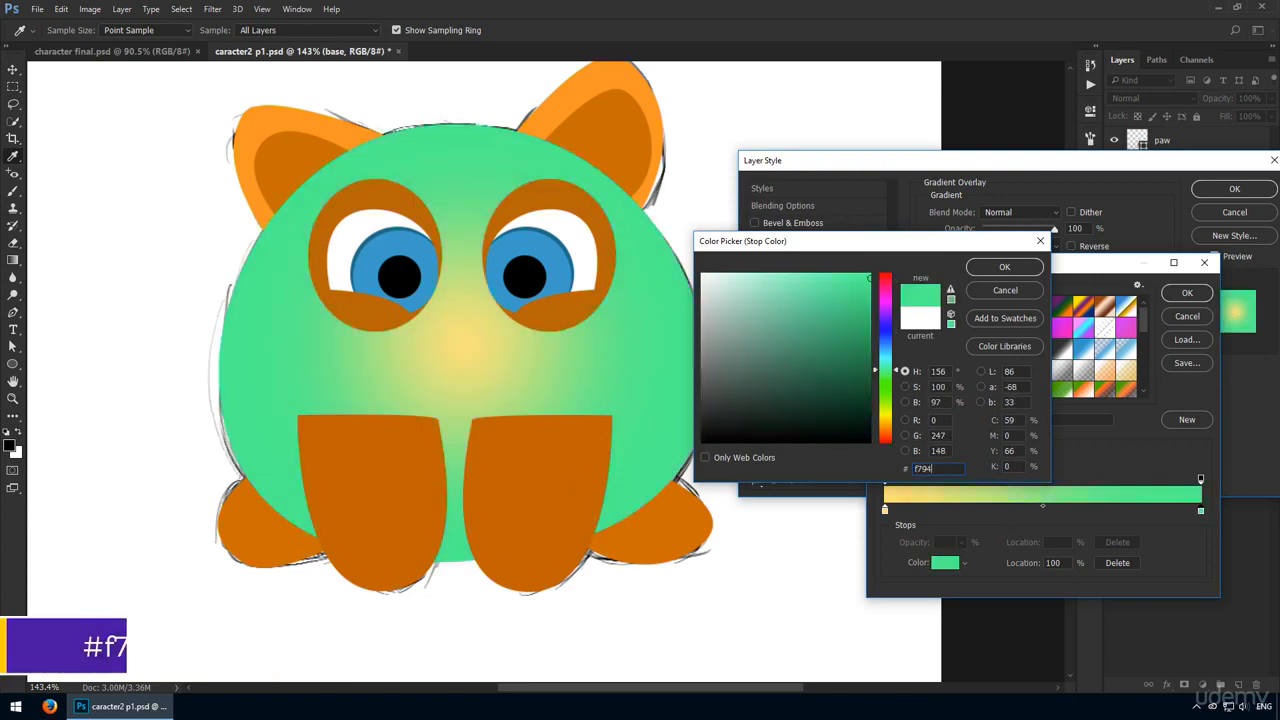
{"action": "type", "text": "14"}
{"action": "key", "text": "Return"}
{"action": "key", "text": "Return"}
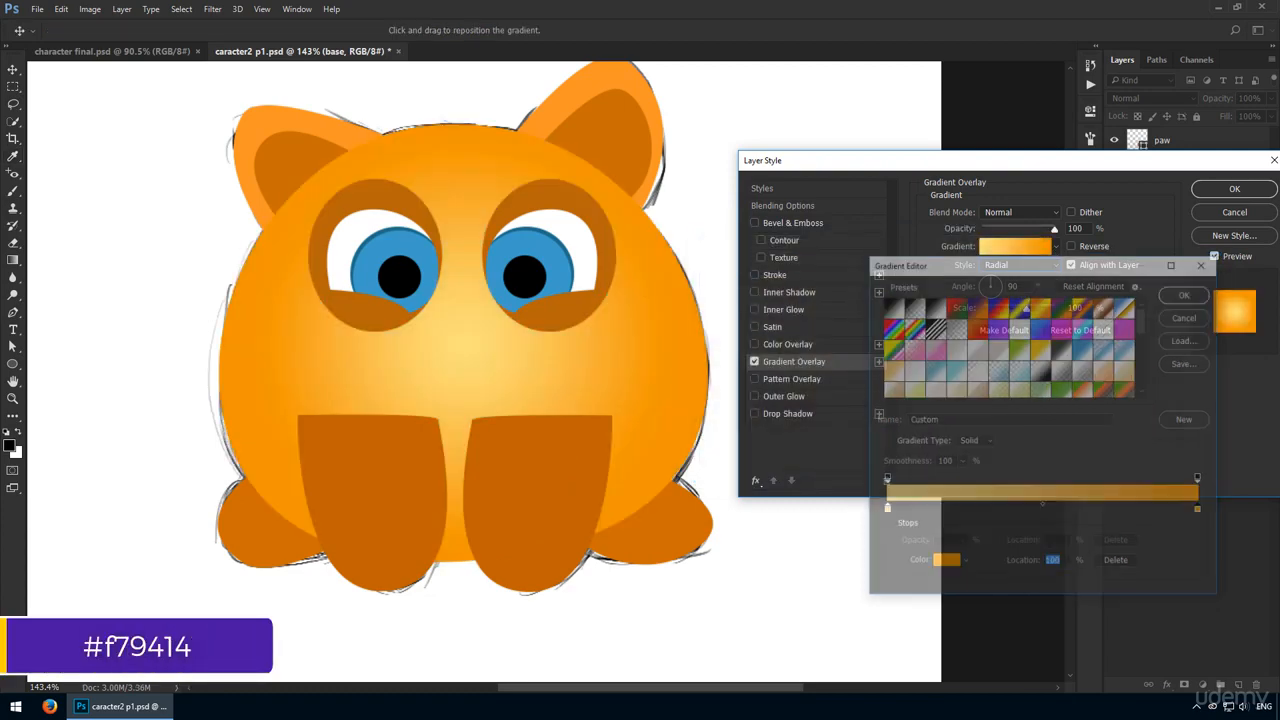
- Compare the body with and without the gradient, and move the gradient's light centre up between the eyes
{"action": "left_click", "coordinate": [754, 361]}
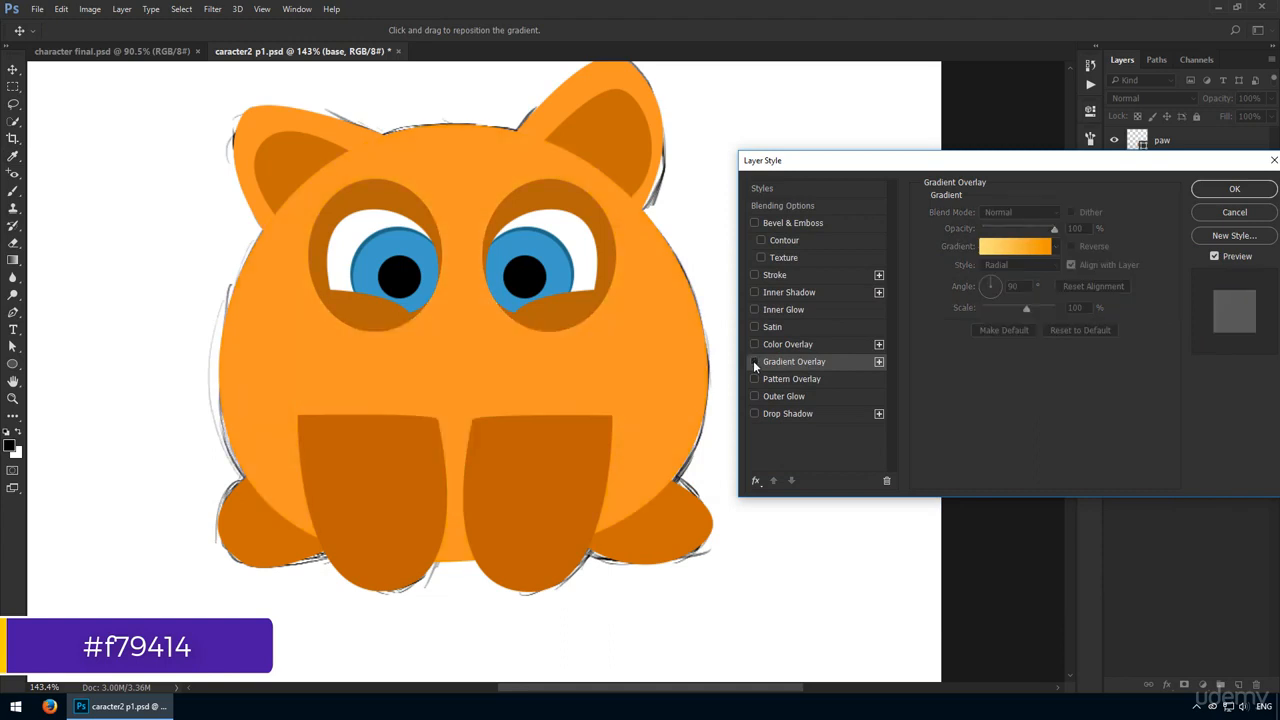
{"action": "left_click", "coordinate": [754, 361]}
{"action": "left_click", "coordinate": [754, 361]}
{"action": "left_click", "coordinate": [754, 361]}
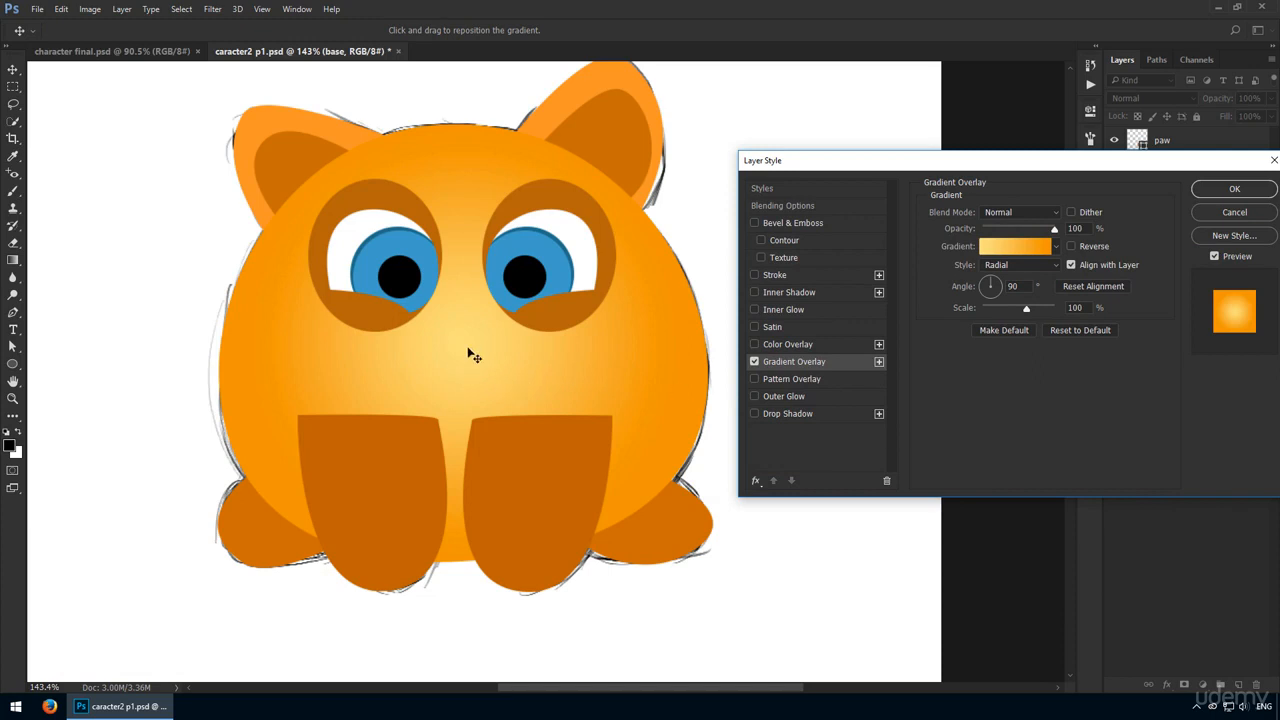
{"action": "left_click_drag", "start_coordinate": [469, 340], "coordinate": [461, 254]}
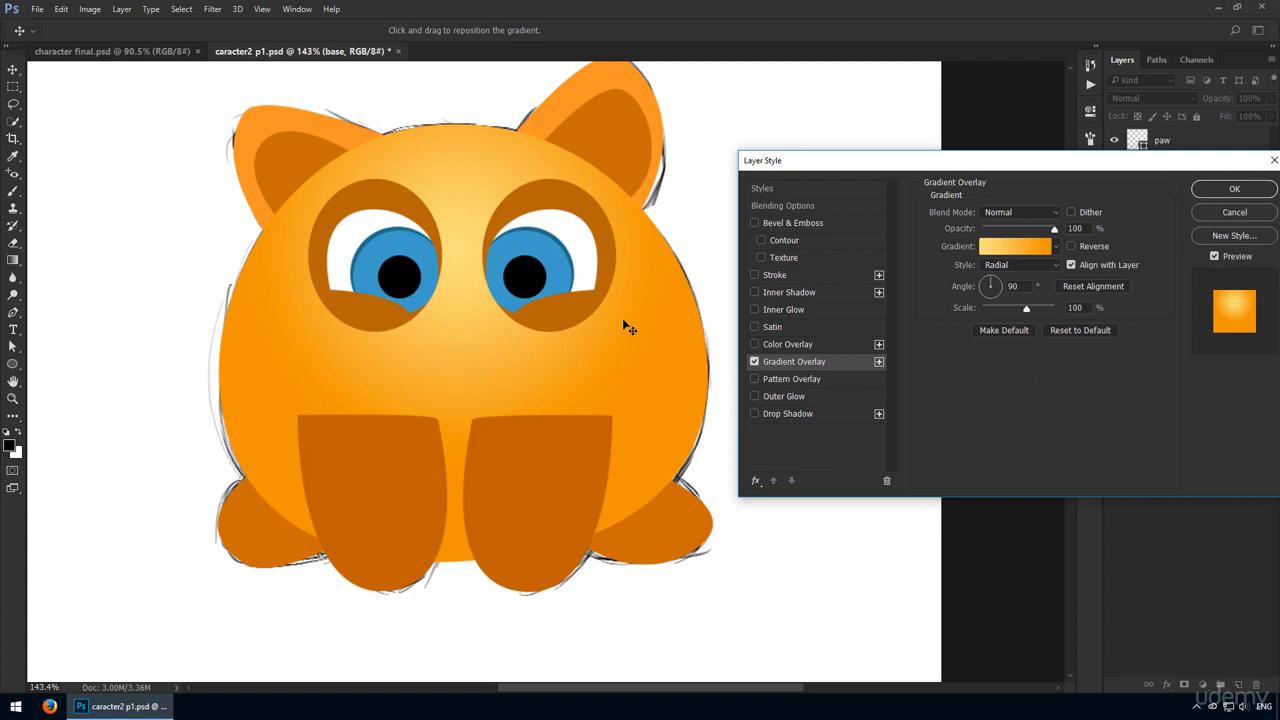
- Add an Inner Shadow to the base without global light, in Normal mode at 100% opacity with colour #ff993a
{"action": "left_click", "coordinate": [790, 292]}
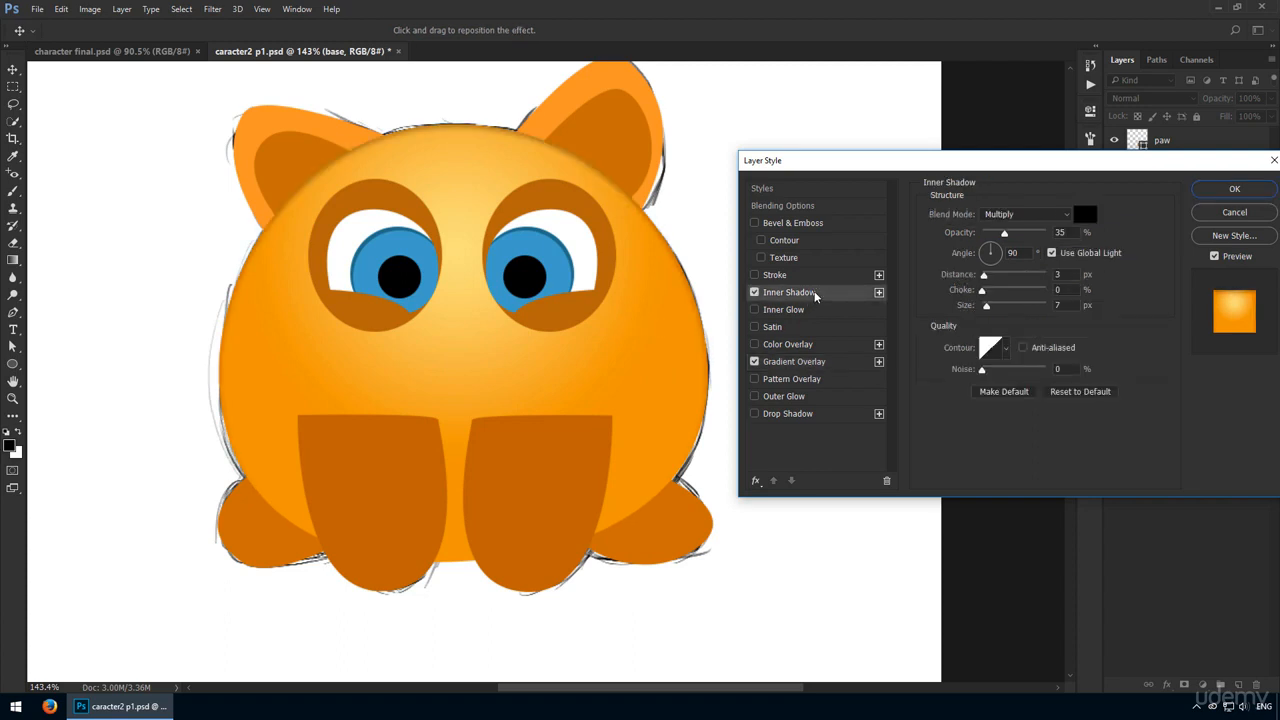
{"action": "left_click", "coordinate": [1051, 253]}
{"action": "left_click", "coordinate": [1025, 214]}
{"action": "left_click", "coordinate": [1000, 221]}
{"action": "left_click_drag", "start_coordinate": [1004, 232], "coordinate": [1090, 240]}
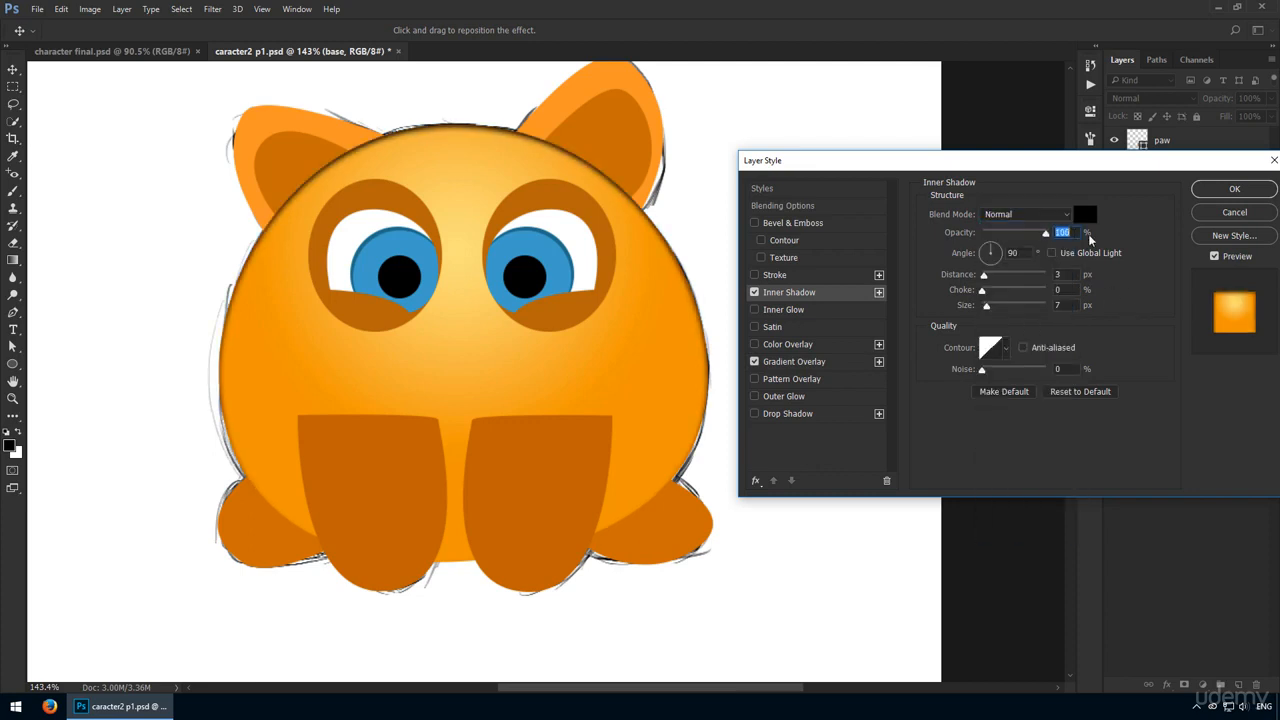
{"action": "left_click", "coordinate": [1086, 215]}
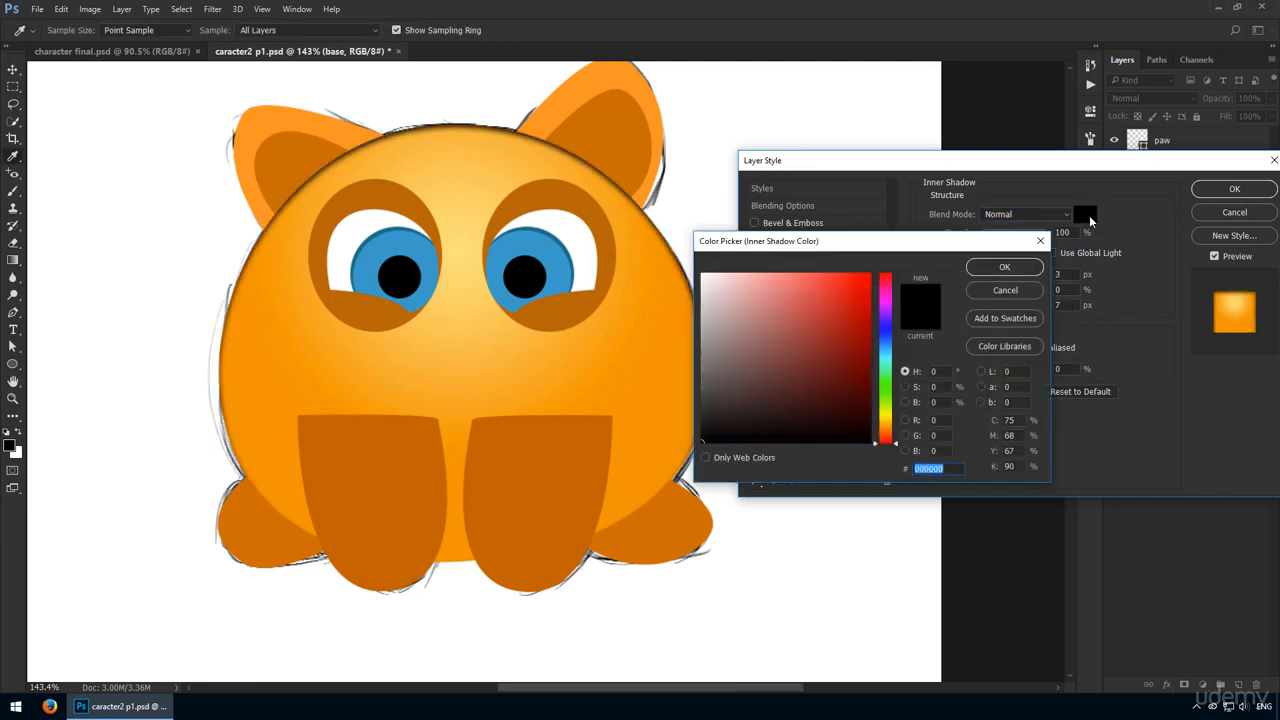
{"action": "type", "text": "ff993"}
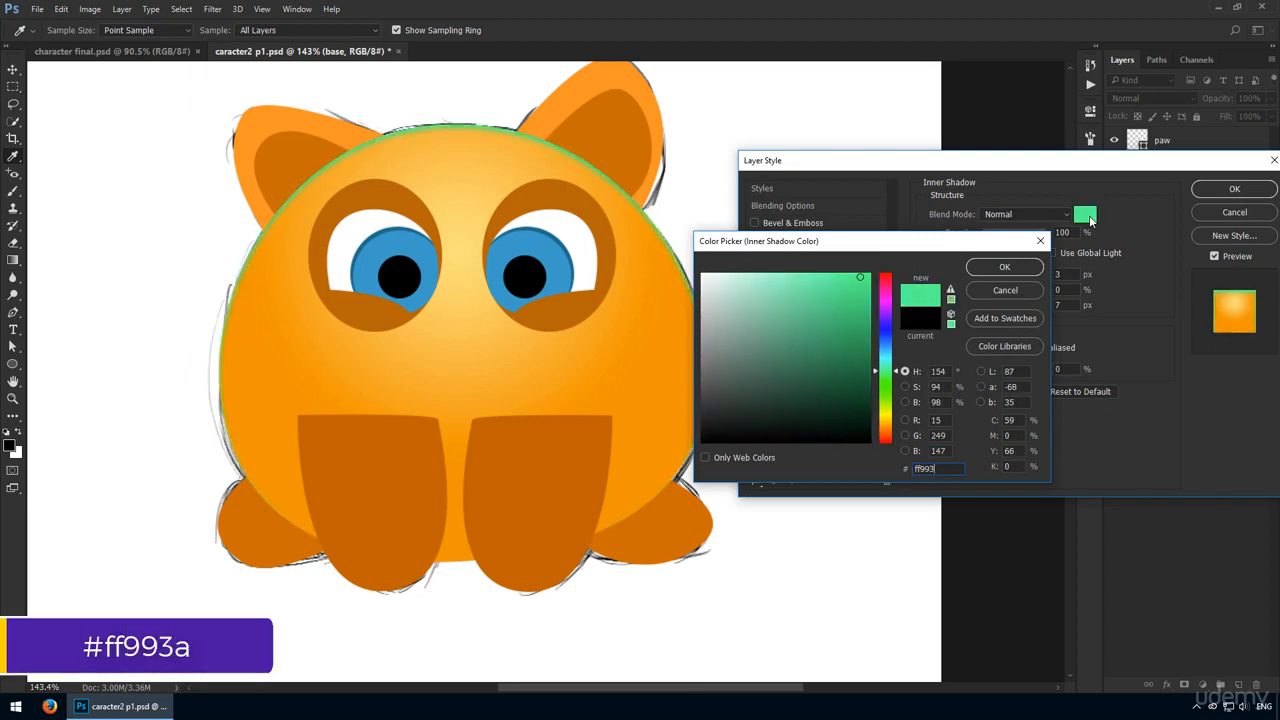
{"action": "type", "text": "a"}
{"action": "key", "text": "Return"}
- Set the inner shadow's angle to -90°, distance to 10 px and size to 20 px, and compare the body with and without it
{"action": "key", "text": "Tab"}
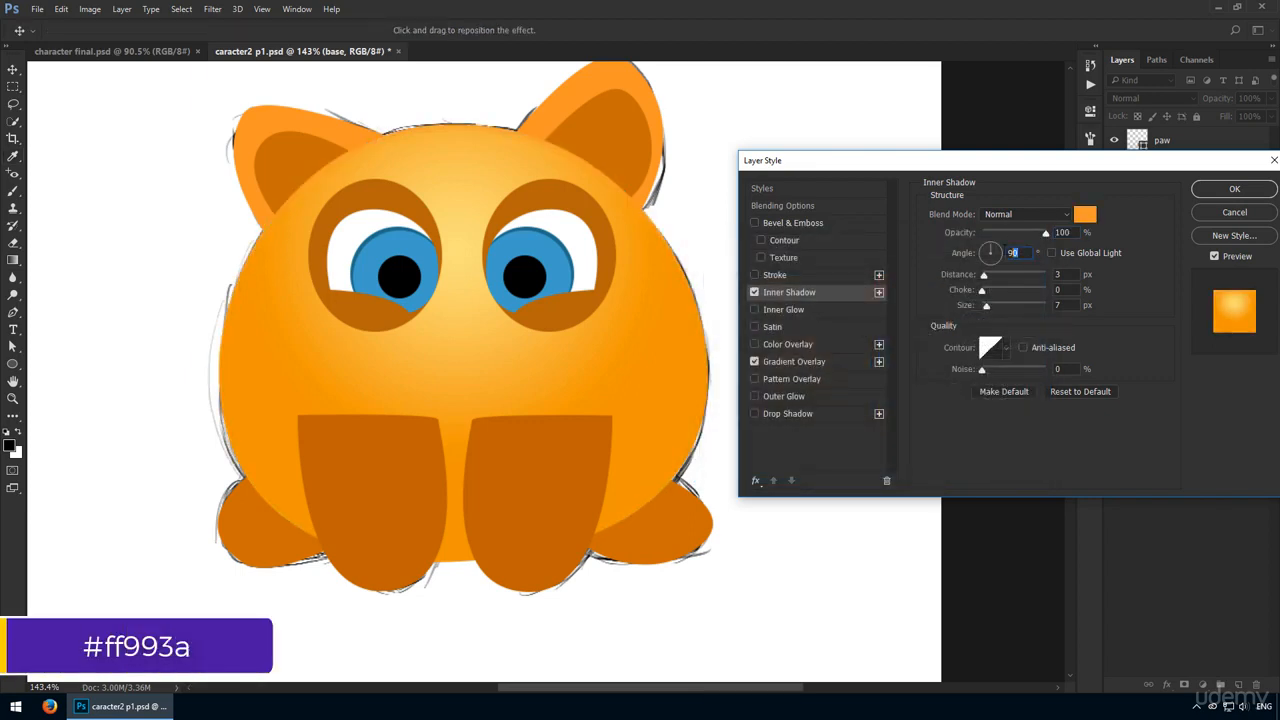
{"action": "type", "text": "-90"}
{"action": "key", "text": "Tab"}
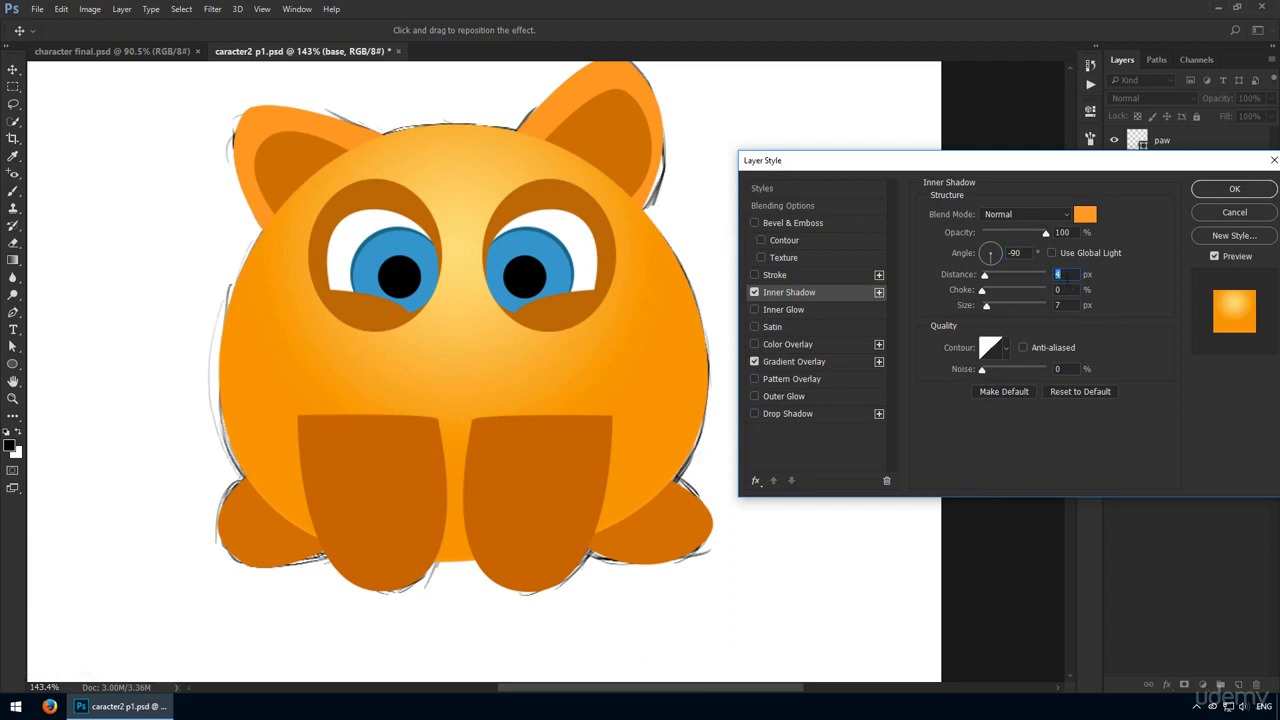
{"action": "key", "text": "Up"}
{"action": "left_click", "coordinate": [1077, 306]}
{"action": "key", "text": "shift+Up"}
{"action": "left_click", "coordinate": [754, 292]}
{"action": "left_click", "coordinate": [754, 292]}
{"action": "left_click", "coordinate": [754, 292]}
{"action": "left_click", "coordinate": [754, 292]}
- Add a second Inner Shadow to the base in Multiply mode with colour #da6423
{"action": "left_click", "coordinate": [879, 292]}
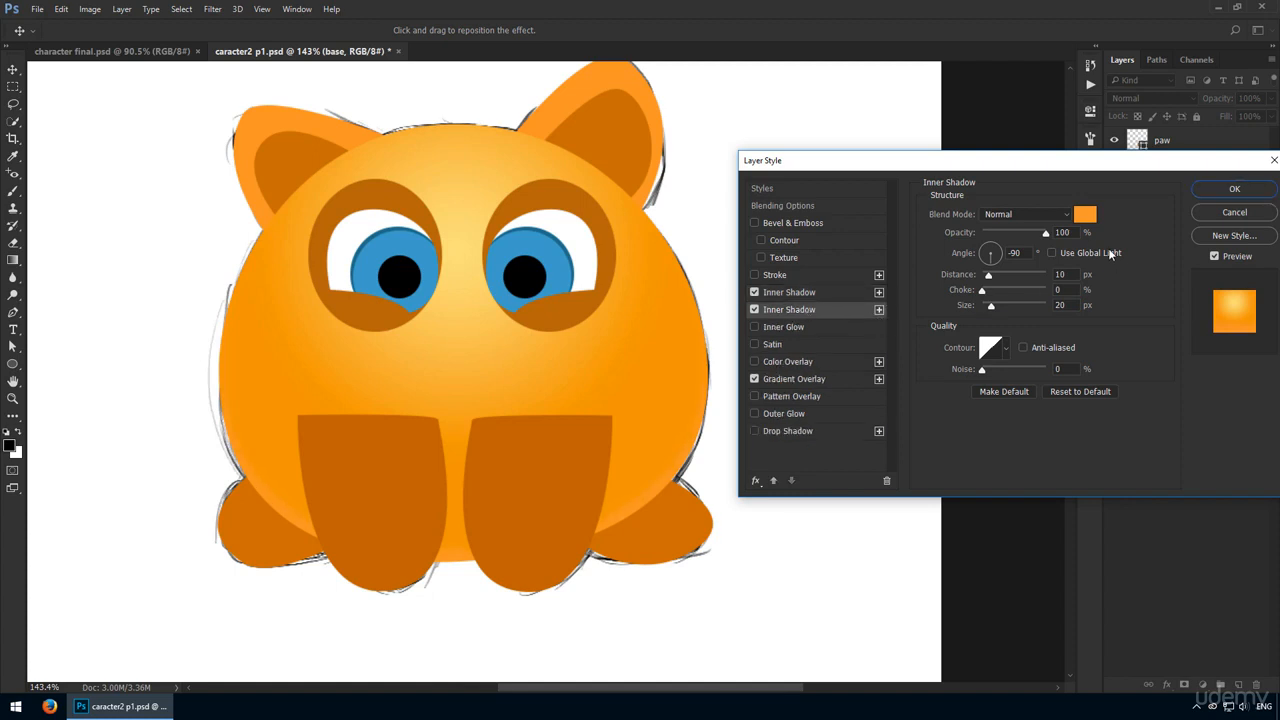
{"action": "left_click", "coordinate": [1027, 216]}
{"action": "left_click", "coordinate": [1000, 250]}
{"action": "left_click", "coordinate": [1085, 214]}
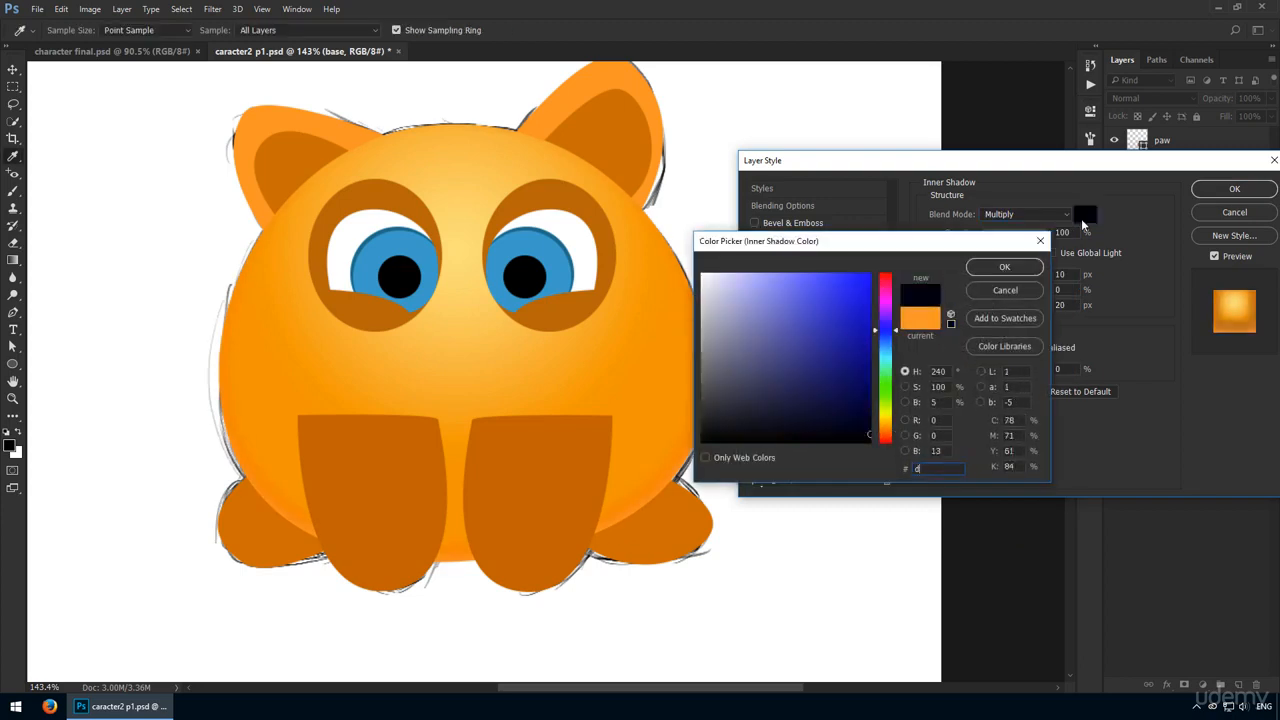
{"action": "type", "text": "da6423"}
{"action": "key", "text": "Return"}
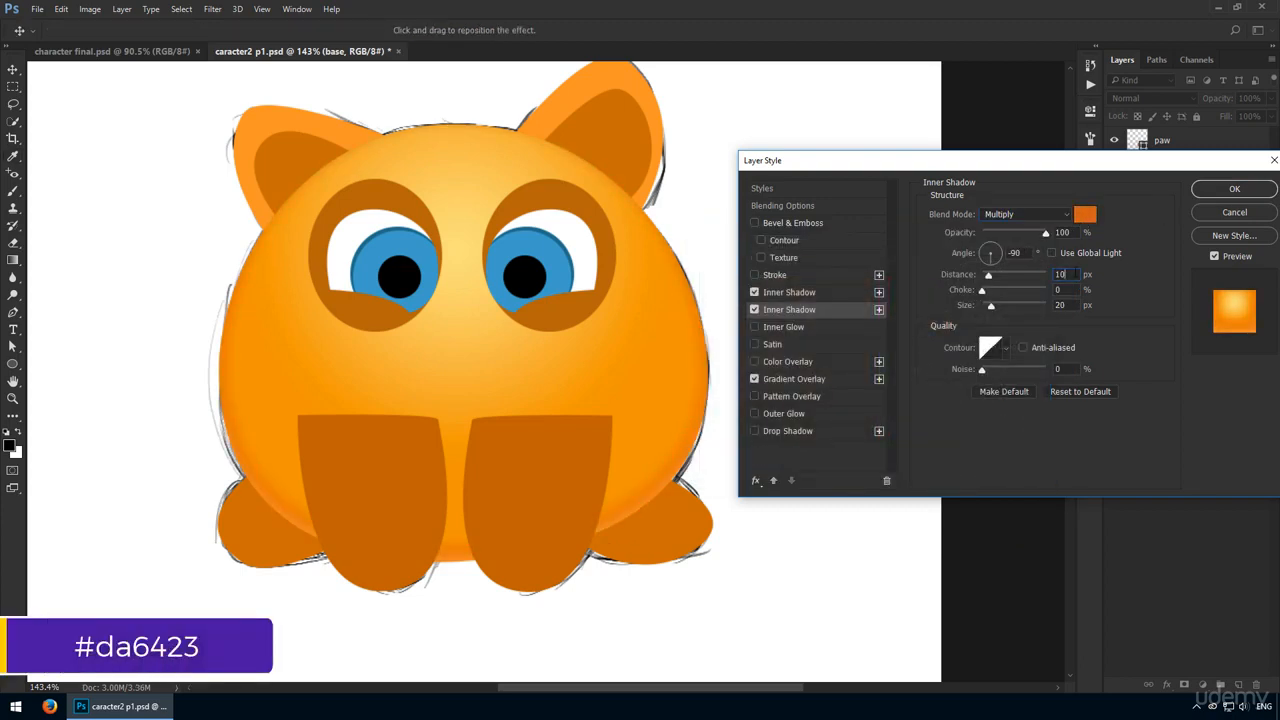
- Set the Multiply inner shadow's distance to 50 px and size to 100 px
{"action": "left_click_drag", "start_coordinate": [989, 276], "coordinate": [1015, 276]}
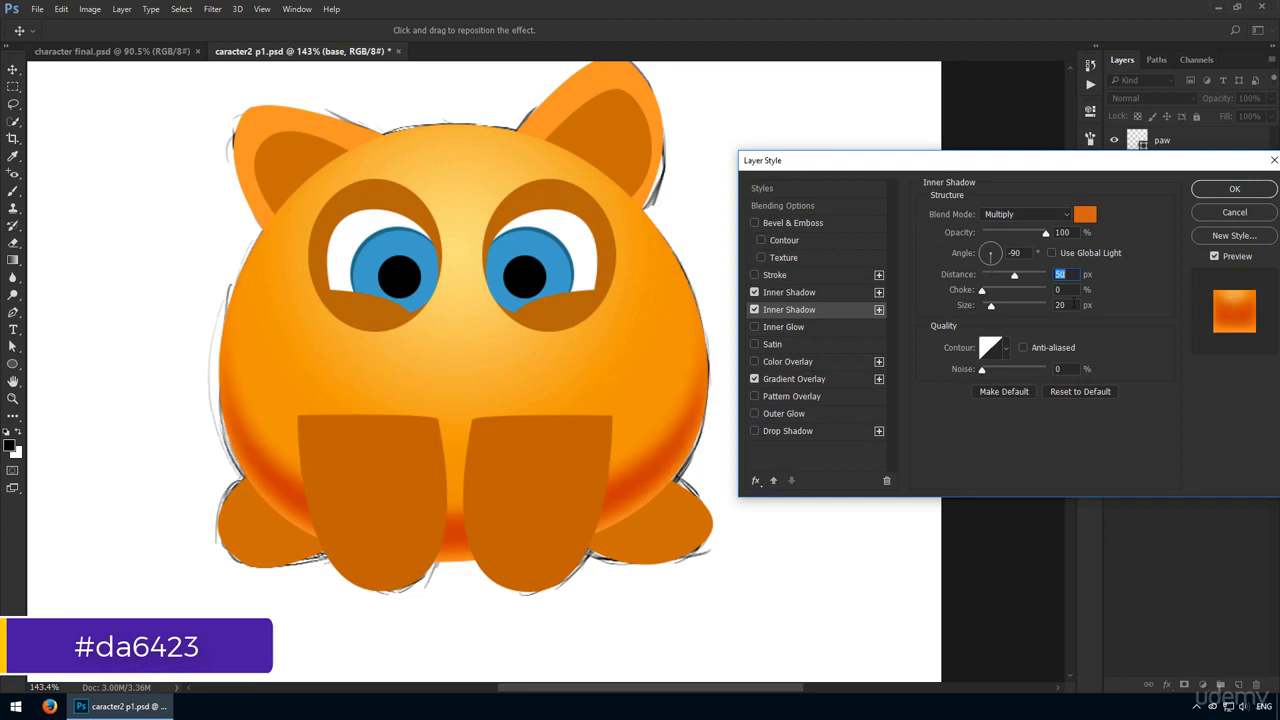
{"action": "left_click", "coordinate": [1074, 303]}
{"action": "key", "text": "shift+Up"}
{"action": "key", "text": "shift+Up"}
{"action": "key", "text": "shift+Up"}
{"action": "key", "text": "shift+Up"}
{"action": "key", "text": "shift+Up"}
{"action": "key", "text": "shift+Up"}
{"action": "key", "text": "shift+Up"}
{"action": "key", "text": "shift+Up"}
- Compare the body with and without each of the two inner shadows, and apply the layer style
{"action": "left_click", "coordinate": [755, 311]}
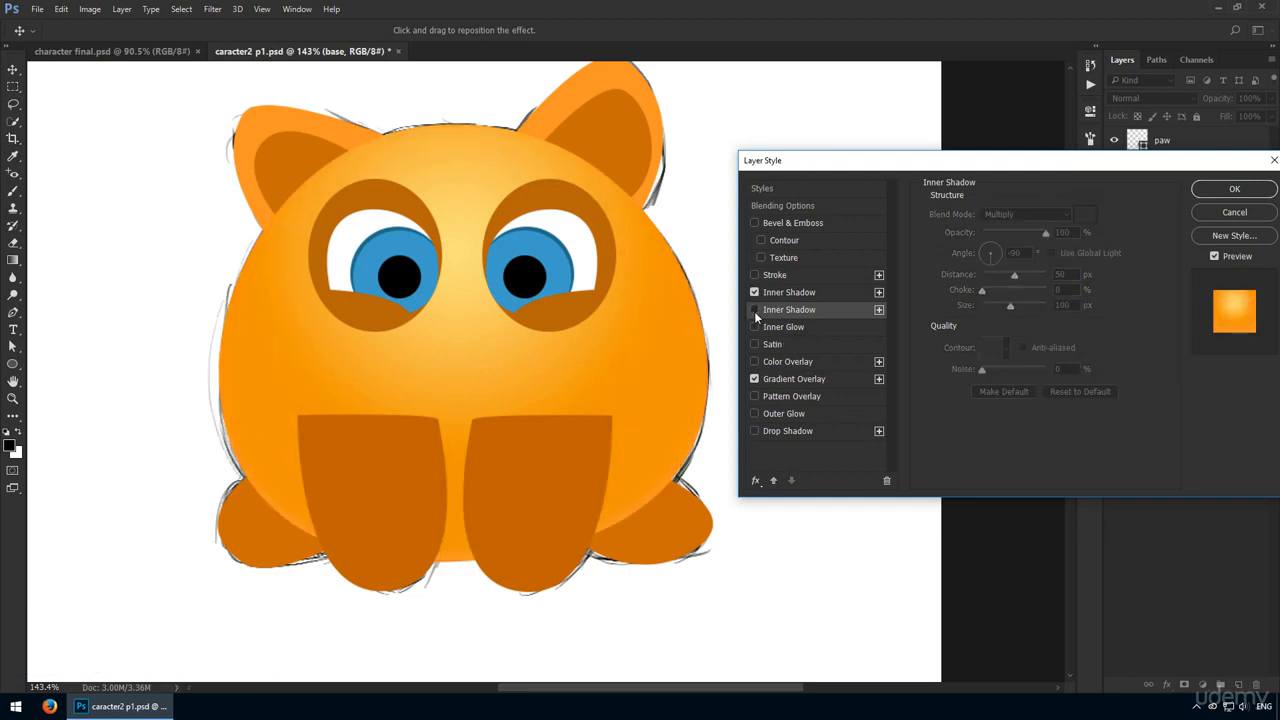
{"action": "left_click", "coordinate": [755, 310]}
{"action": "left_click", "coordinate": [755, 292]}
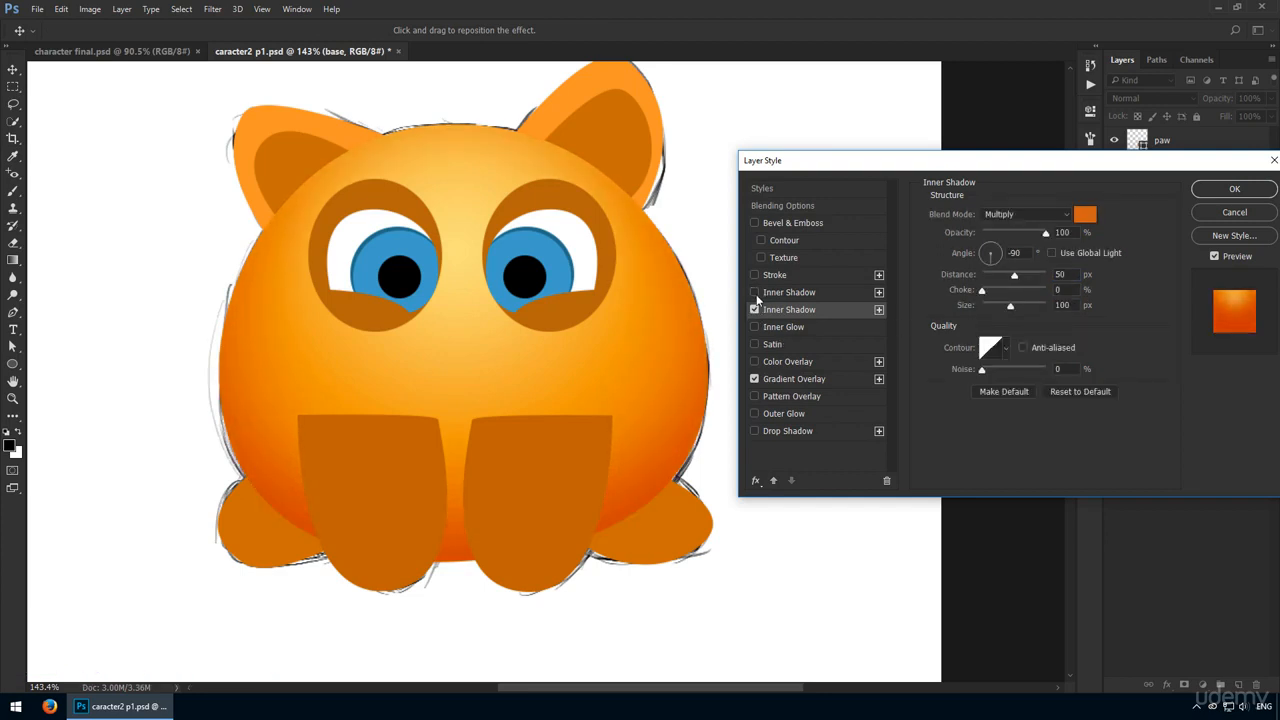
{"action": "left_click", "coordinate": [755, 292]}
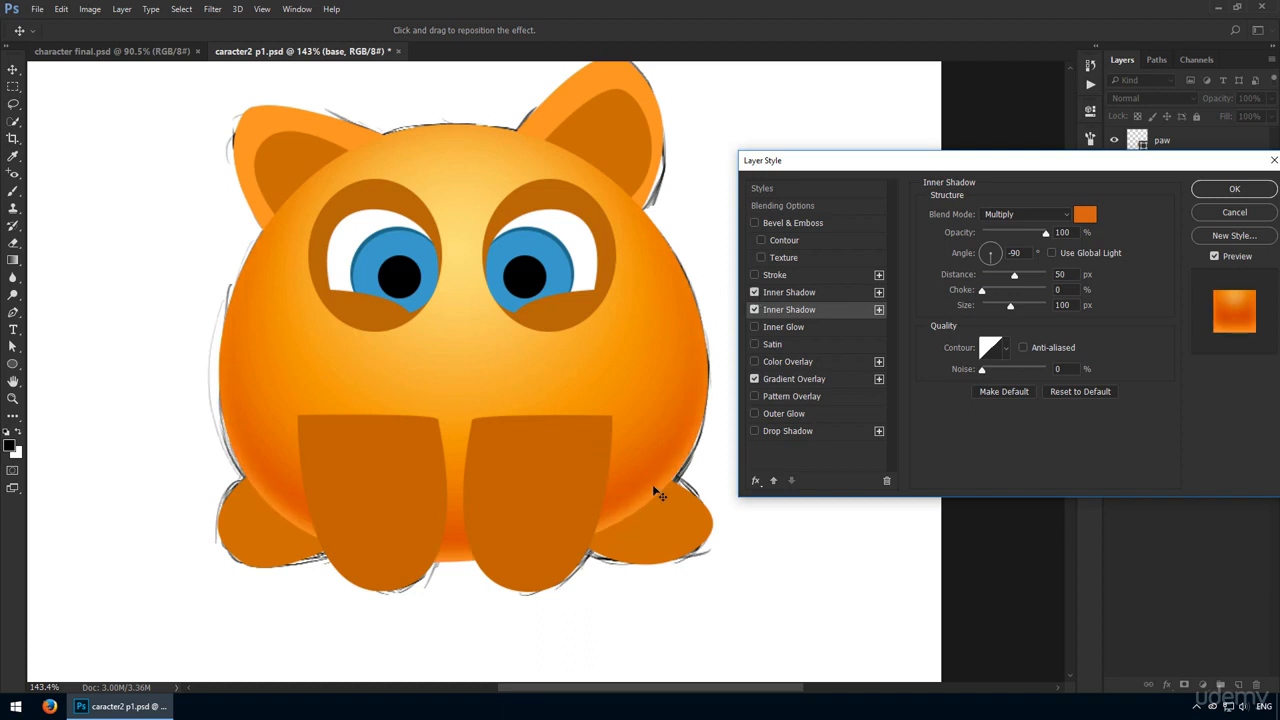
{"action": "left_click", "coordinate": [755, 292]}
{"action": "left_click", "coordinate": [755, 292]}
{"action": "left_click", "coordinate": [1232, 189]}
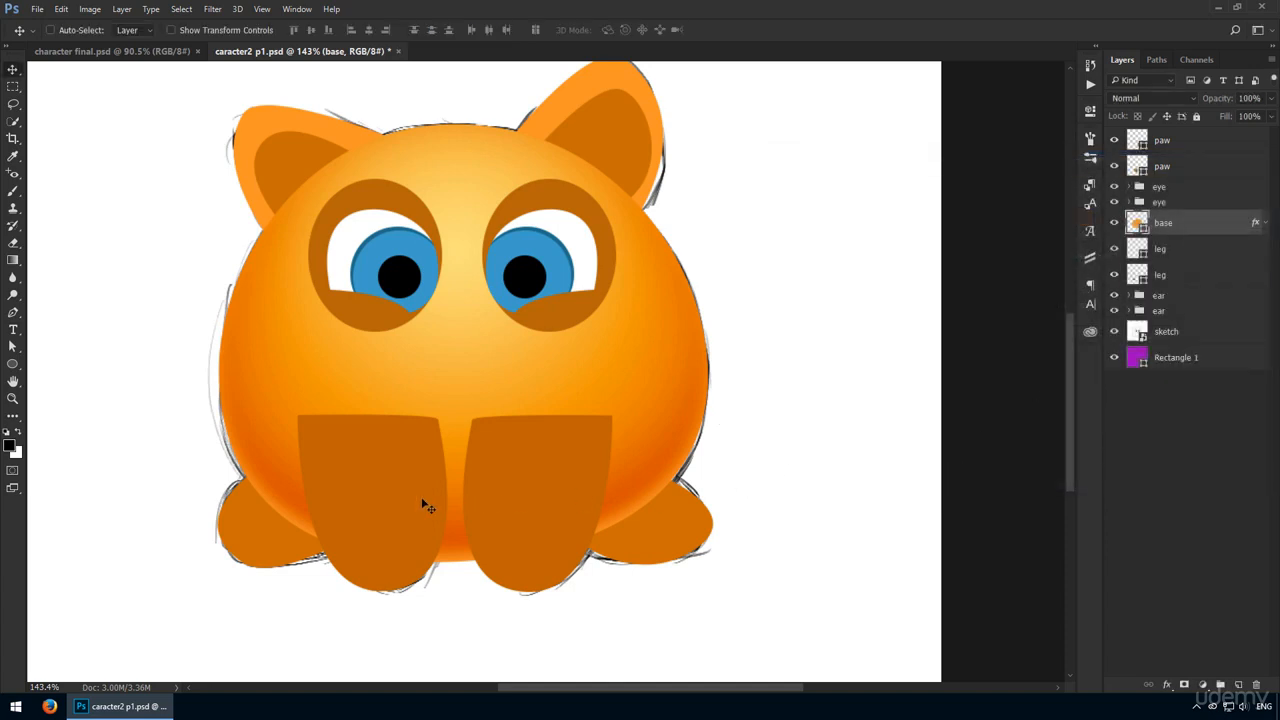
- Recolour both paw shapes to #ffa132
{"action": "left_click", "coordinate": [645, 555], "text": "ctrl"}
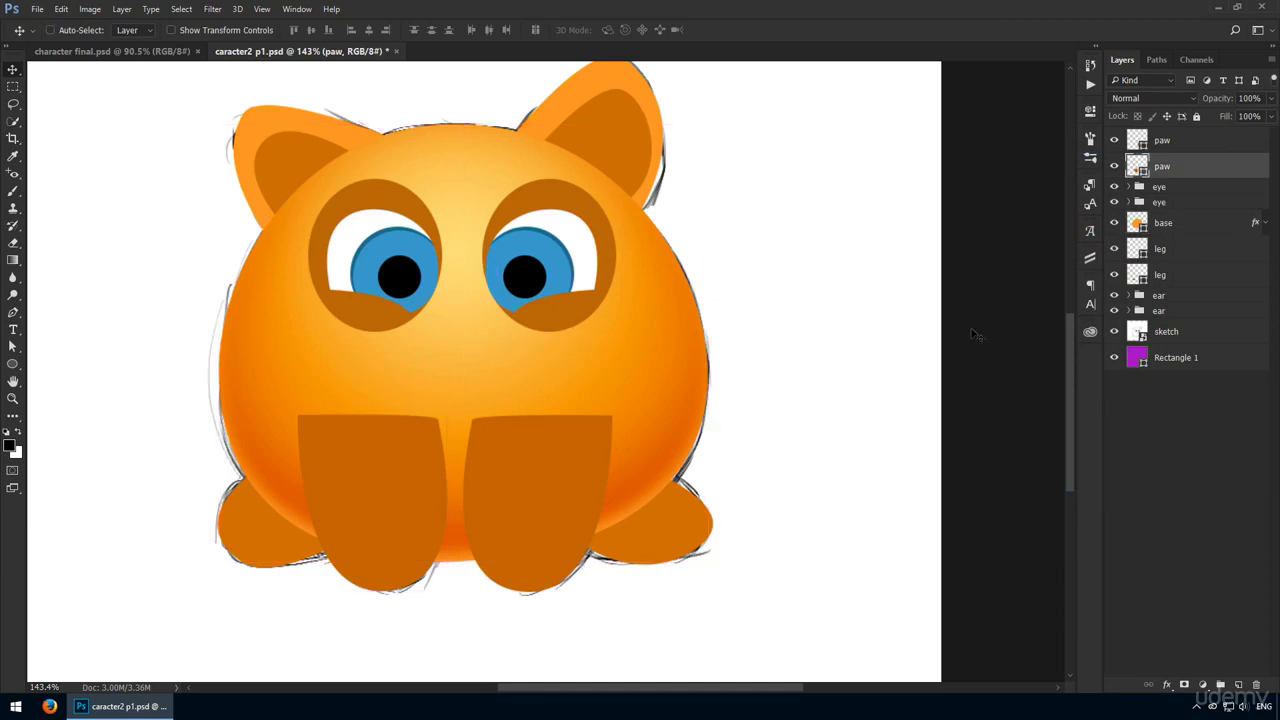
{"action": "double_click", "coordinate": [1137, 168]}
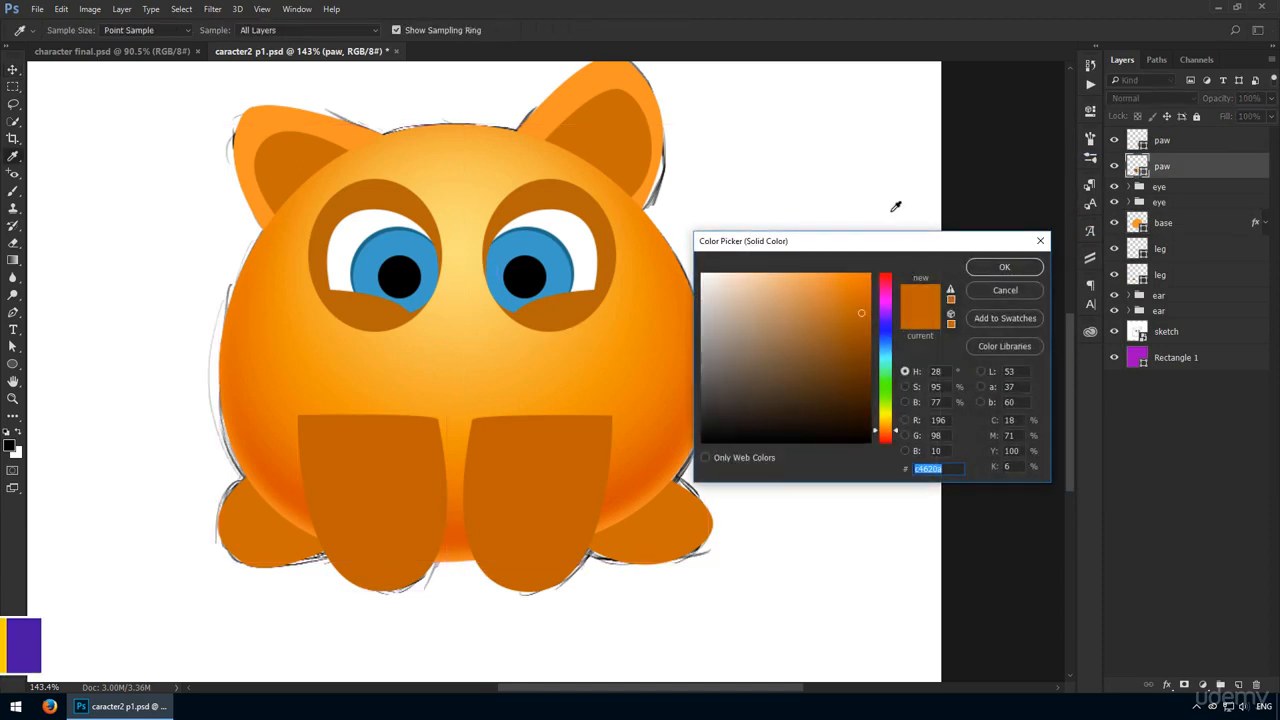
{"action": "type", "text": "ffa132"}
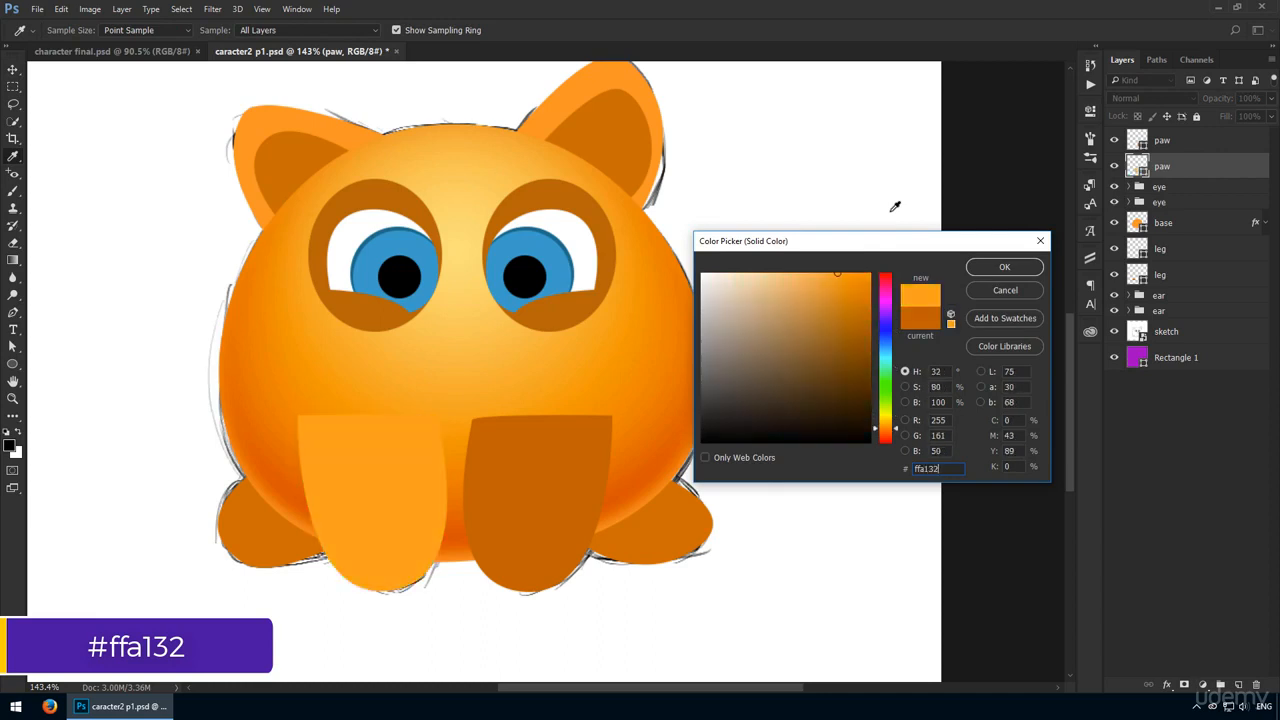
{"action": "key", "text": "Return"}
{"action": "double_click", "coordinate": [1135, 144]}
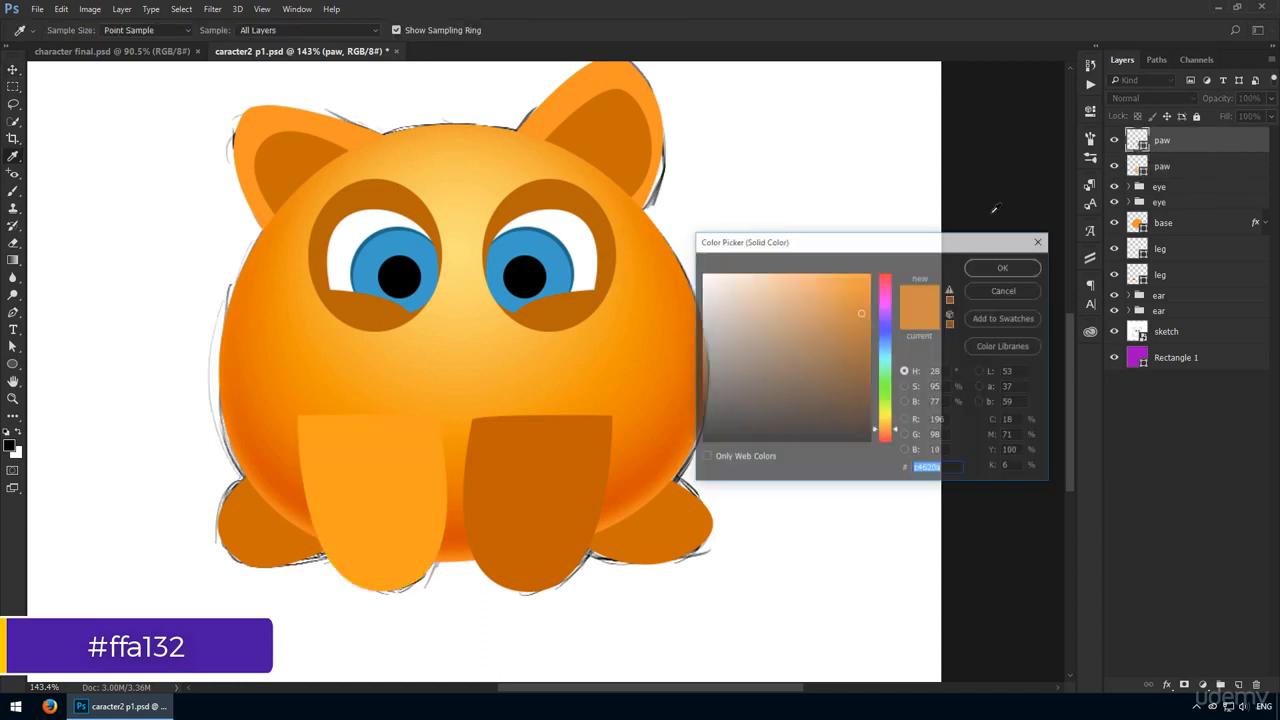
{"action": "left_click", "coordinate": [404, 512]}
{"action": "key", "text": "Return"}
- Group the two paw layers as "paws" and add a layer mask to the group
{"action": "left_click", "coordinate": [1172, 172], "text": "shift"}
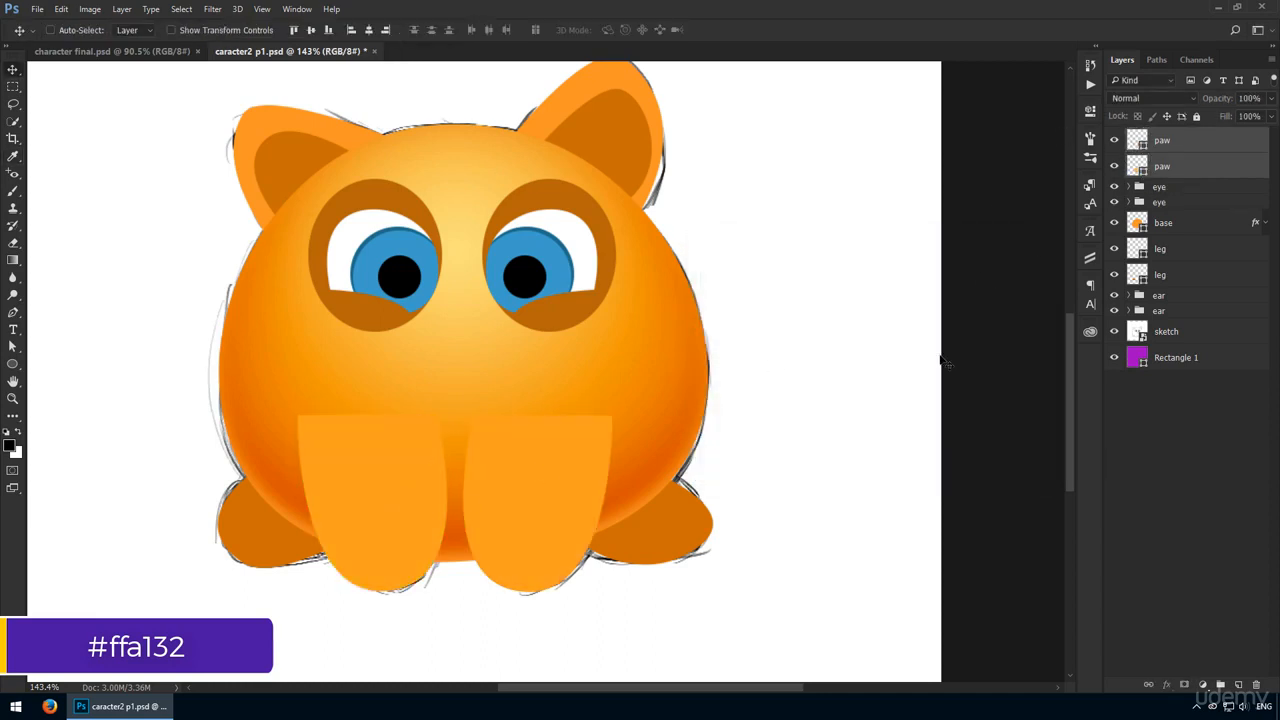
{"action": "key", "text": "ctrl+g"}
{"action": "double_click", "coordinate": [1166, 136]}
{"action": "type", "text": "paws"}
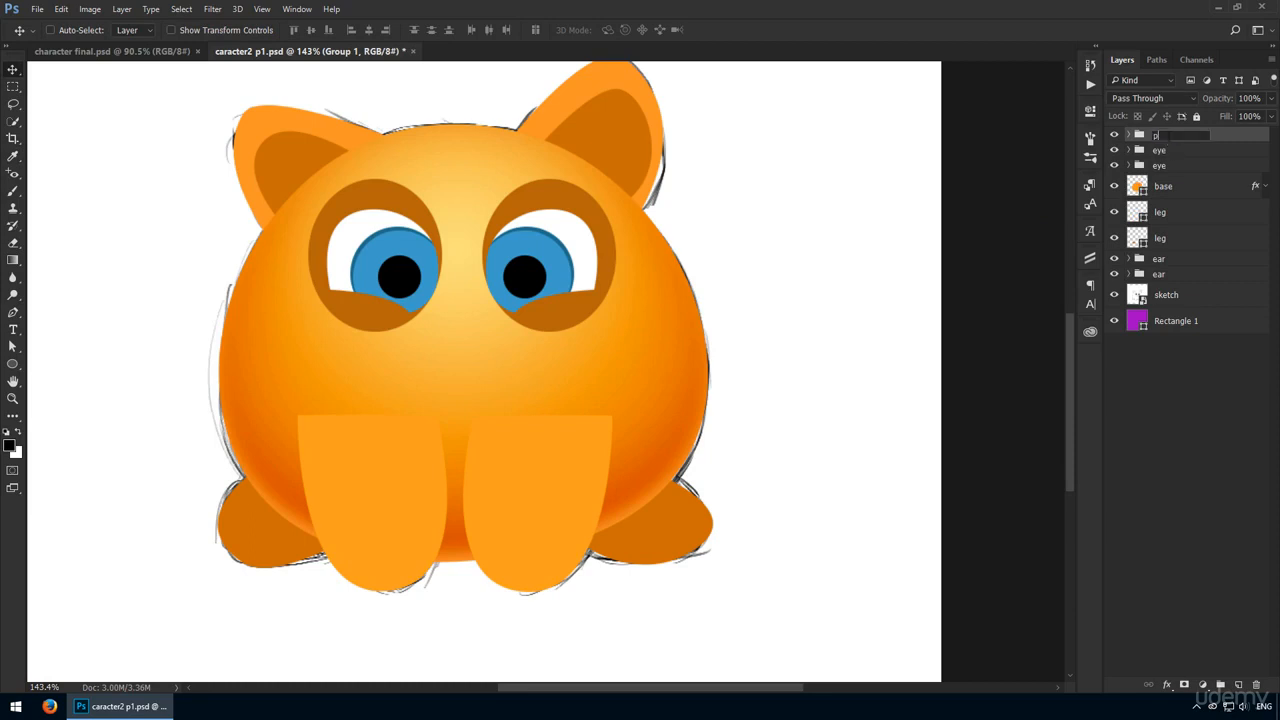
{"action": "key", "text": "Return"}
{"action": "left_click", "coordinate": [1184, 686]}
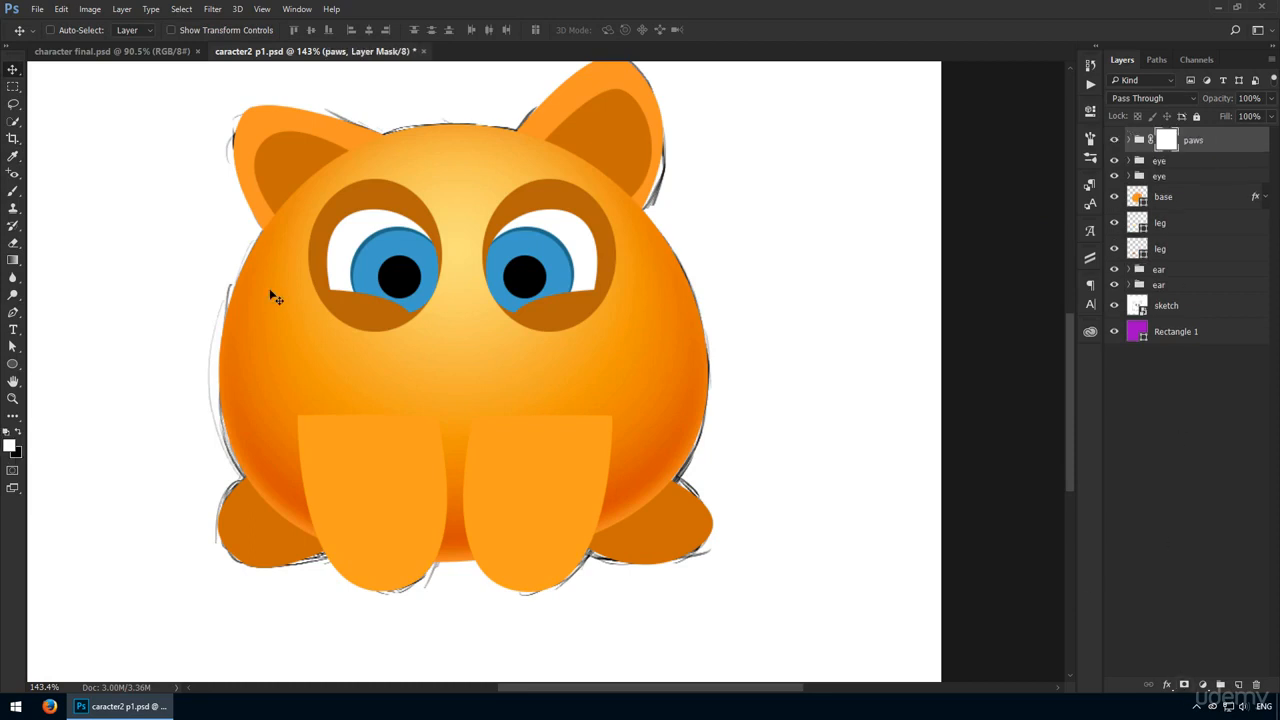
- Fade the upper edges of both paws into the body with a short vertical linear gradient on the paws group's mask
{"action": "key", "text": "g"}
{"action": "key", "text": "x"}
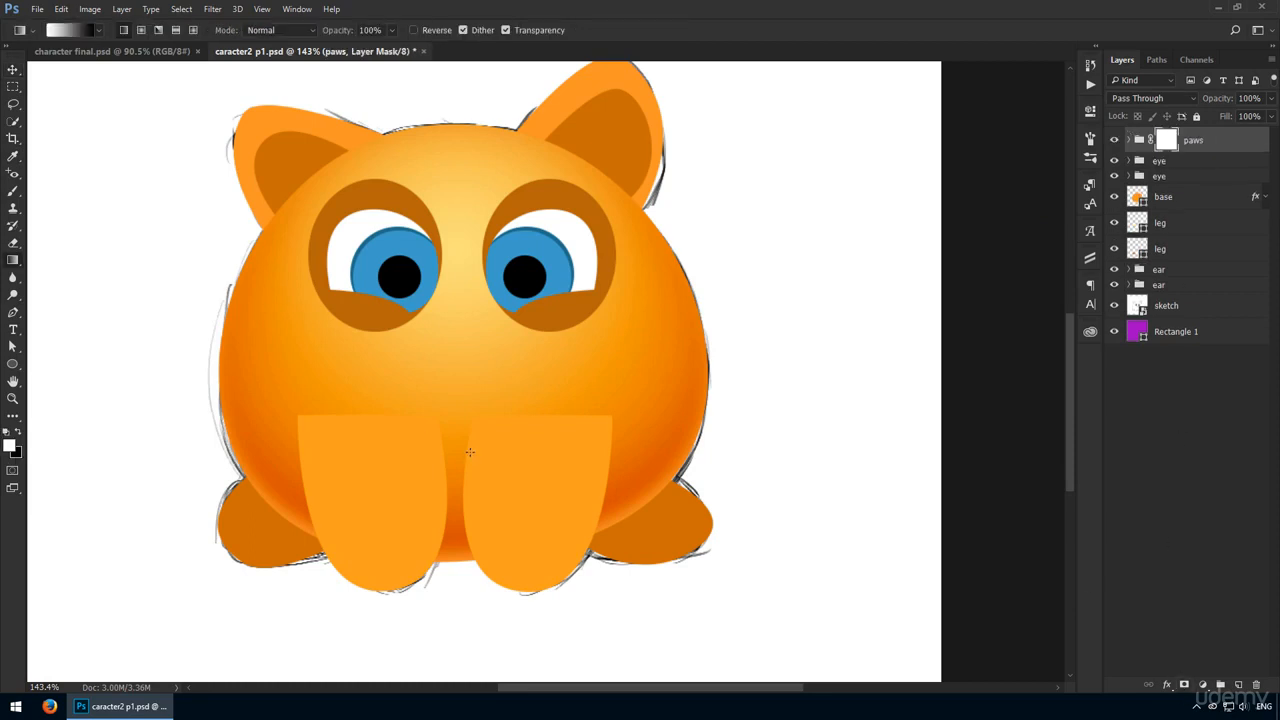
{"action": "mouse_move", "coordinate": [466, 432]}
{"action": "left_mouse_down"}
{"action": "mouse_move", "coordinate": [466, 486]}
{"action": "mouse_move", "coordinate": [457, 448]}
{"action": "left_mouse_up"}
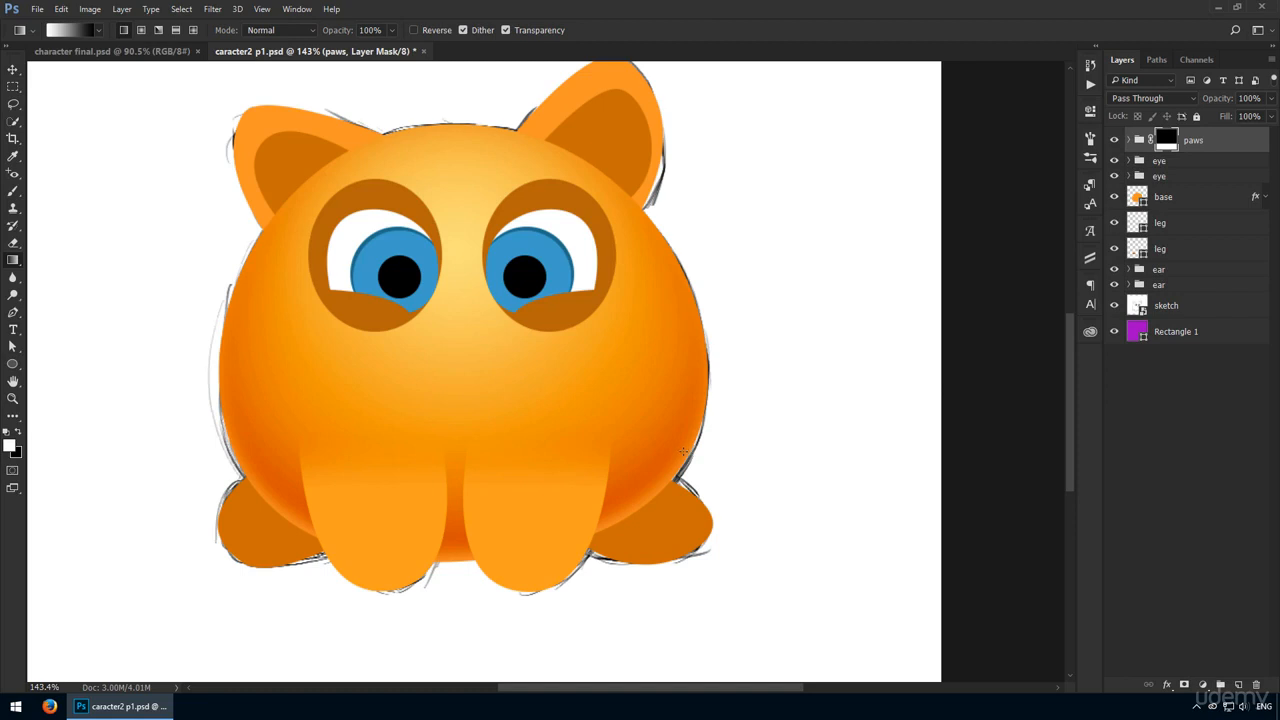
{"action": "scroll", "coordinate": [434, 474], "scroll_direction": "up", "scroll_amount": 2}
{"action": "left_click_drag", "start_coordinate": [468, 452], "coordinate": [466, 420]}
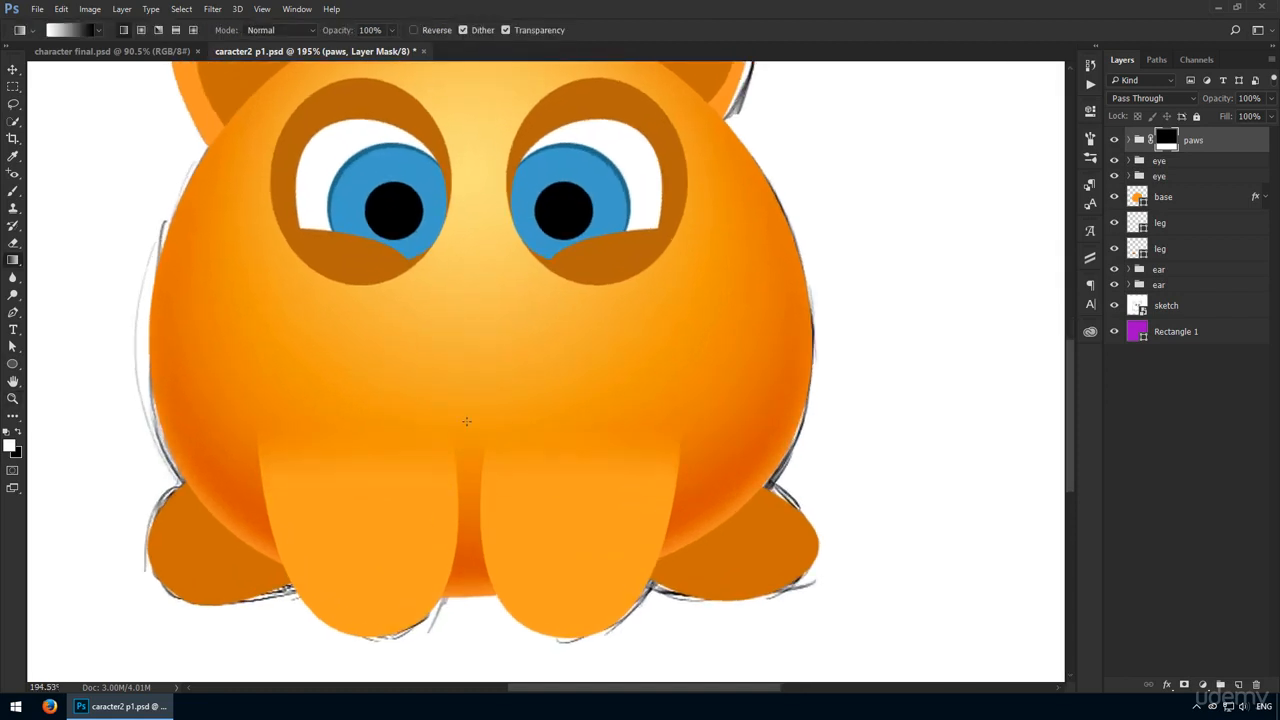
{"action": "left_click_drag", "start_coordinate": [468, 476], "coordinate": [464, 412]}
{"action": "left_click_drag", "start_coordinate": [466, 493], "coordinate": [467, 466]}
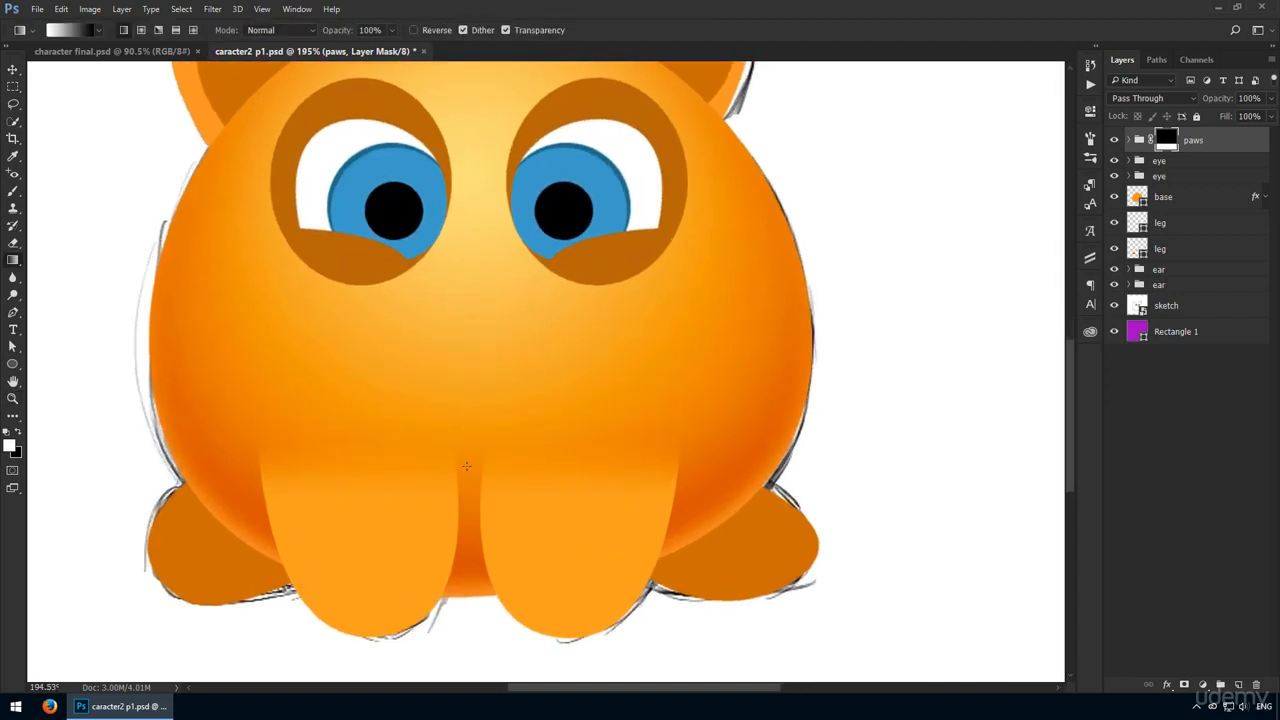
{"action": "key", "text": "ctrl+1"}
{"action": "key", "text": "v"}
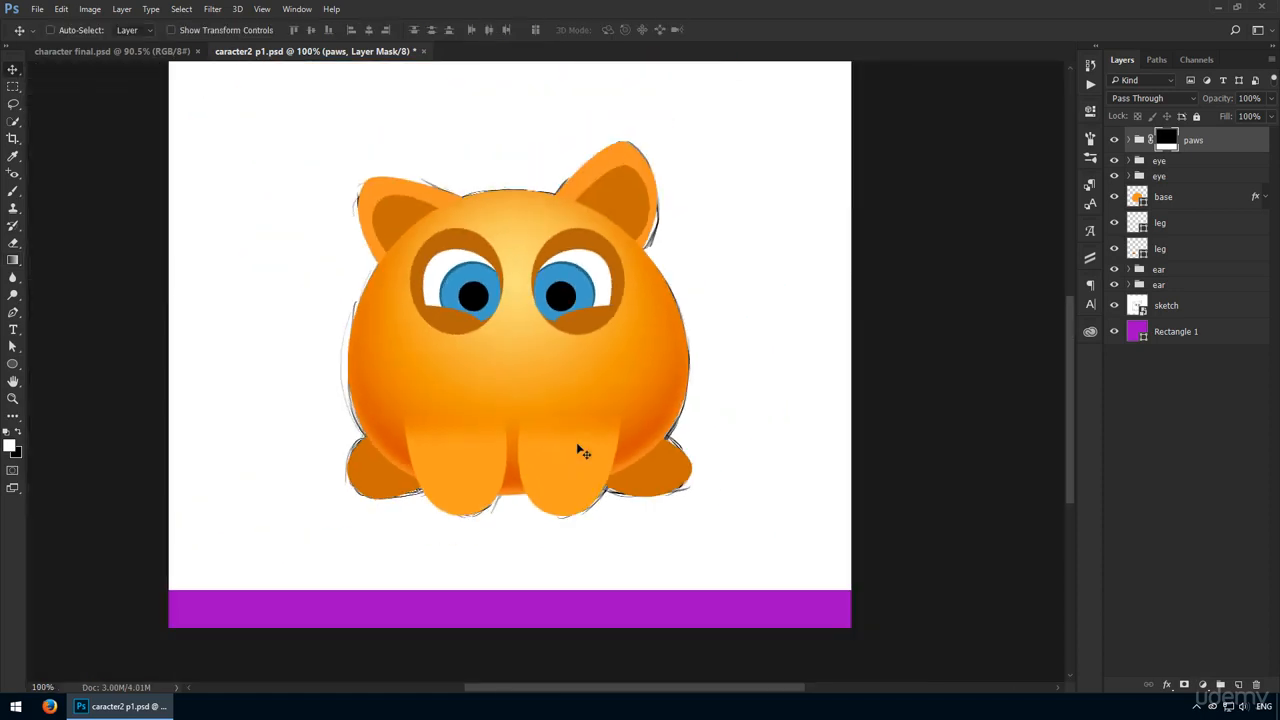
{"action": "key", "text": "ctrl+space"}
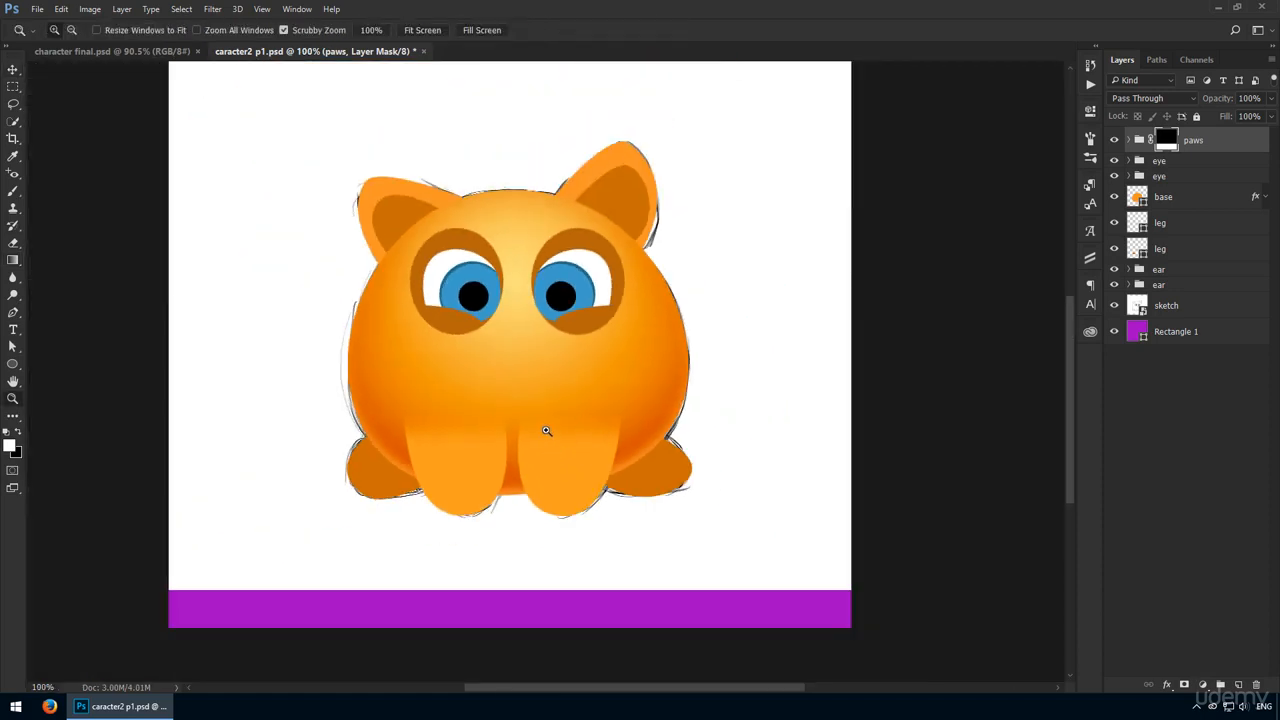
{"action": "left_click_drag", "start_coordinate": [543, 431], "coordinate": [589, 467]}
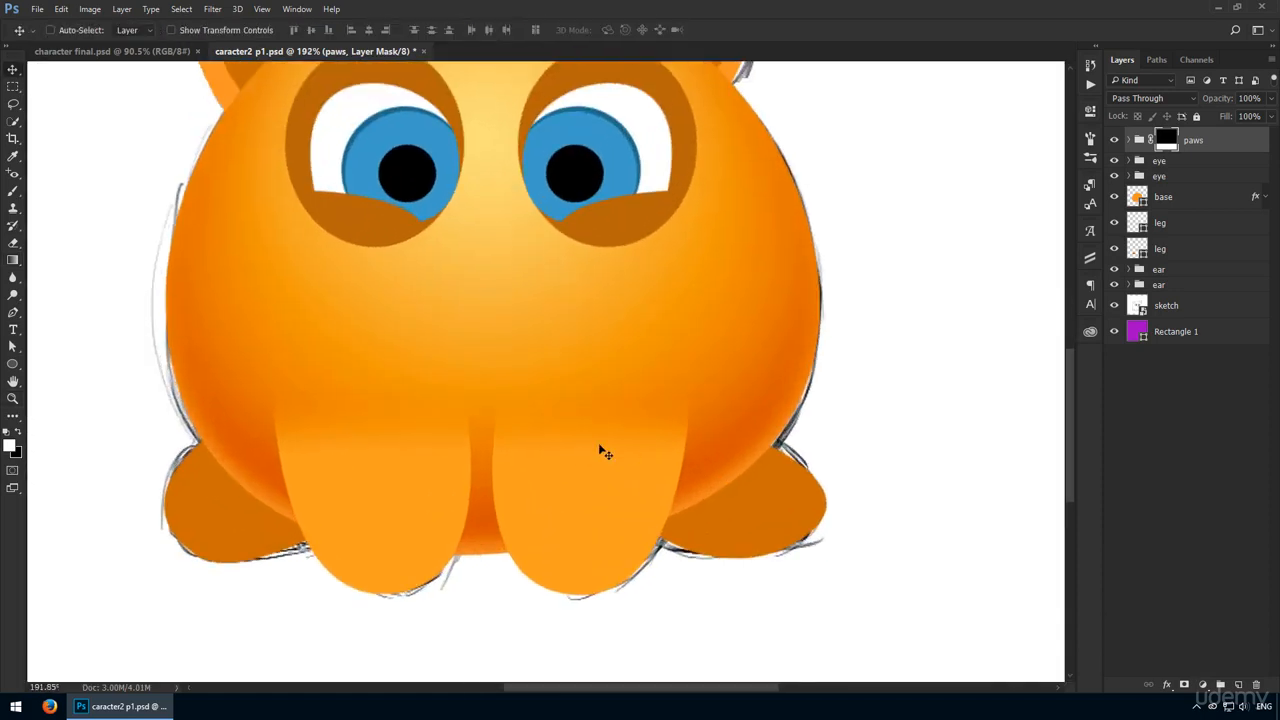
{"action": "key", "text": "g"}
{"action": "mouse_move", "coordinate": [508, 411]}
{"action": "left_mouse_down"}
{"action": "mouse_move", "coordinate": [503, 457]}
{"action": "mouse_move", "coordinate": [516, 421]}
{"action": "left_mouse_up"}
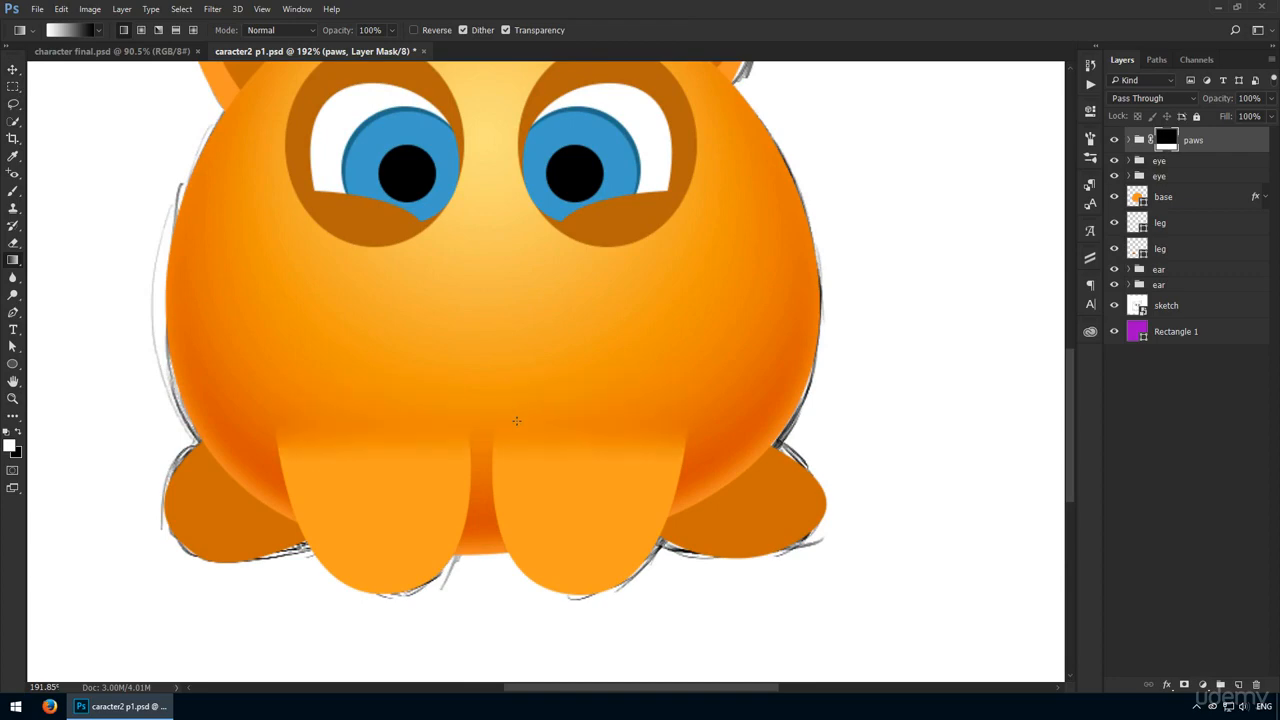
- Add an inner shadow to the right paw with the Normal blend mode and colour #ff993a
{"action": "key", "text": "h"}
{"action": "double_click", "coordinate": [1233, 148]}
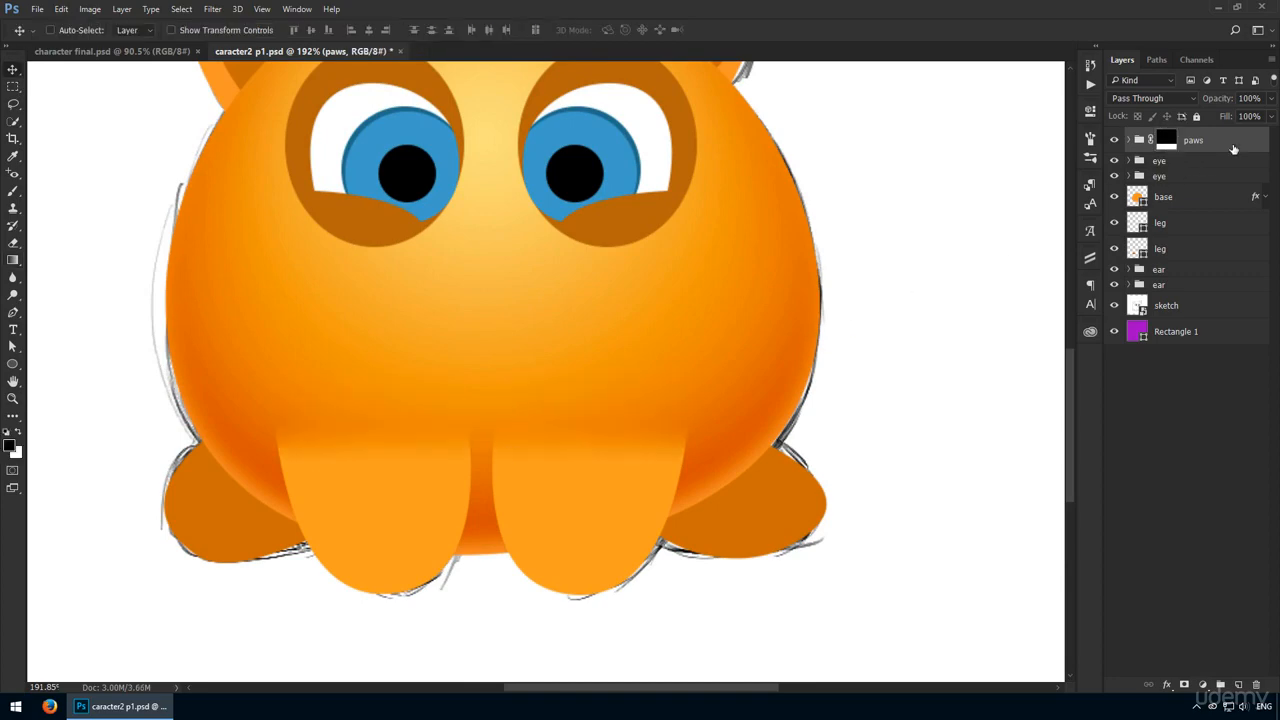
{"action": "key", "text": "Escape"}
{"action": "key", "text": "v"}
{"action": "left_click", "coordinate": [1128, 140]}
{"action": "left_click", "coordinate": [1223, 165]}
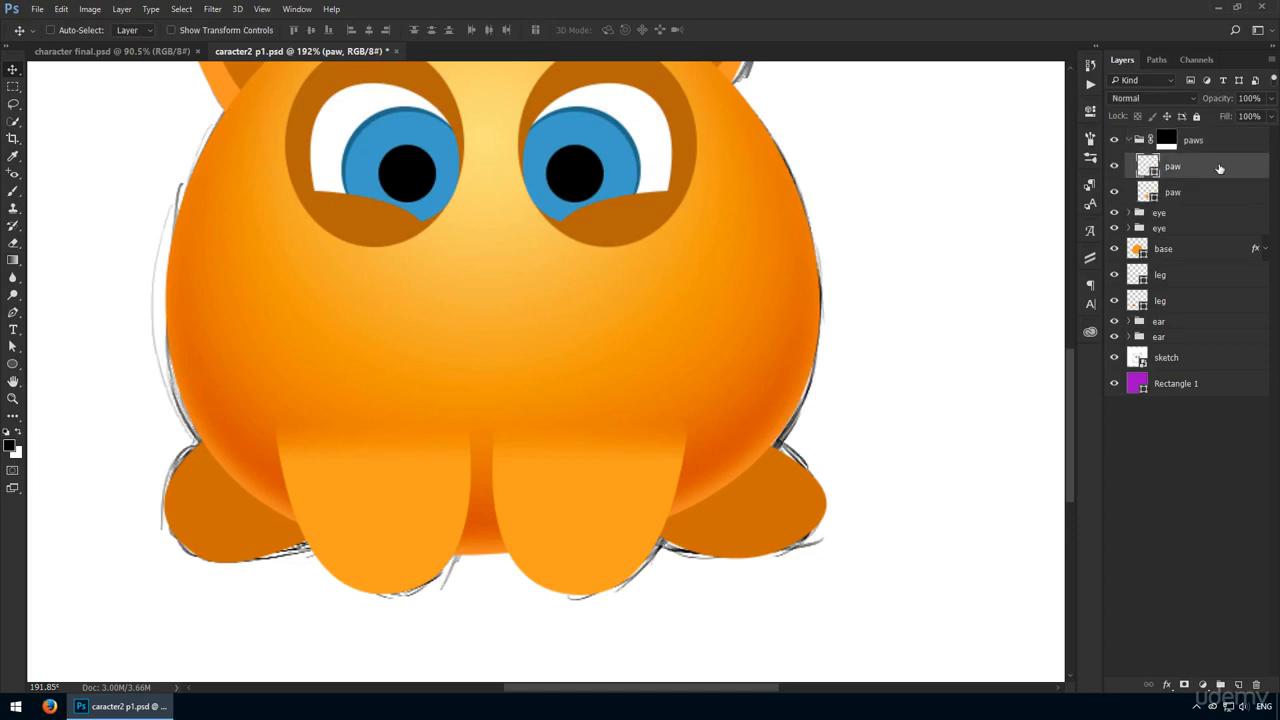
{"action": "key", "text": "h"}
{"action": "double_click", "coordinate": [1223, 165]}
{"action": "left_click", "coordinate": [436, 256]}
{"action": "left_click_drag", "start_coordinate": [647, 121], "coordinate": [897, 92]}
{"action": "left_click", "coordinate": [961, 146]}
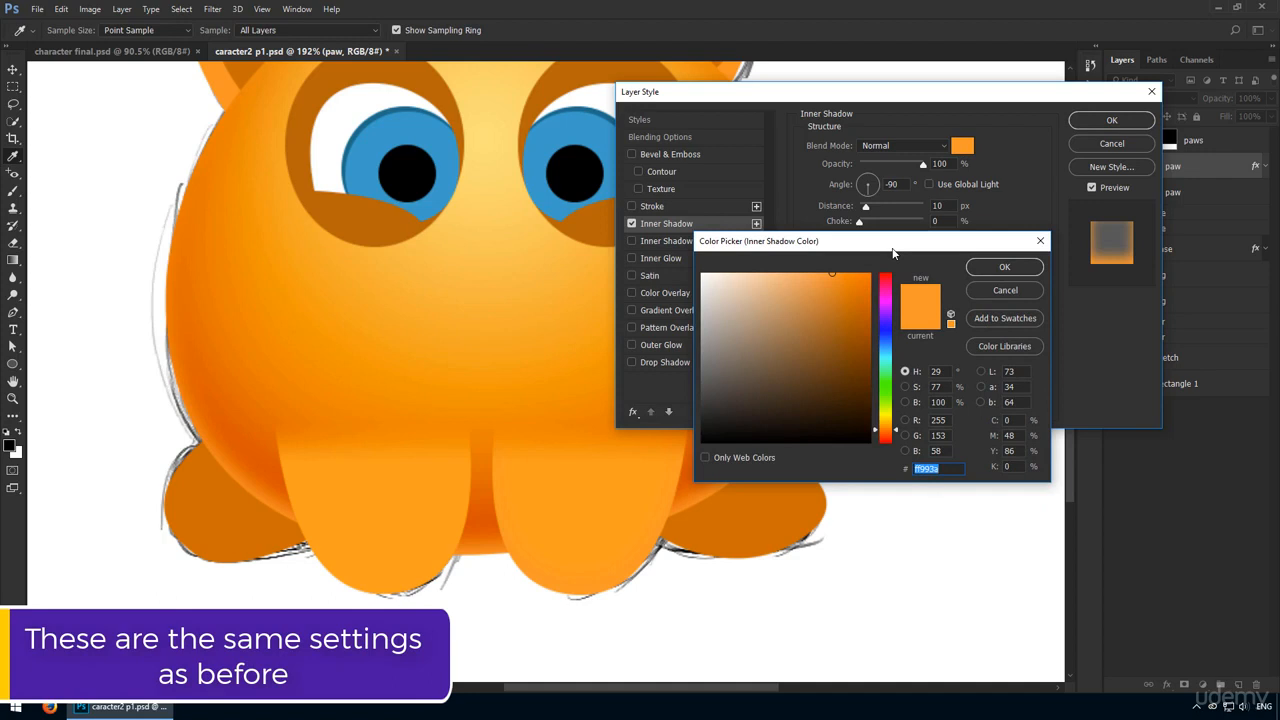
{"action": "left_click", "coordinate": [1004, 267]}
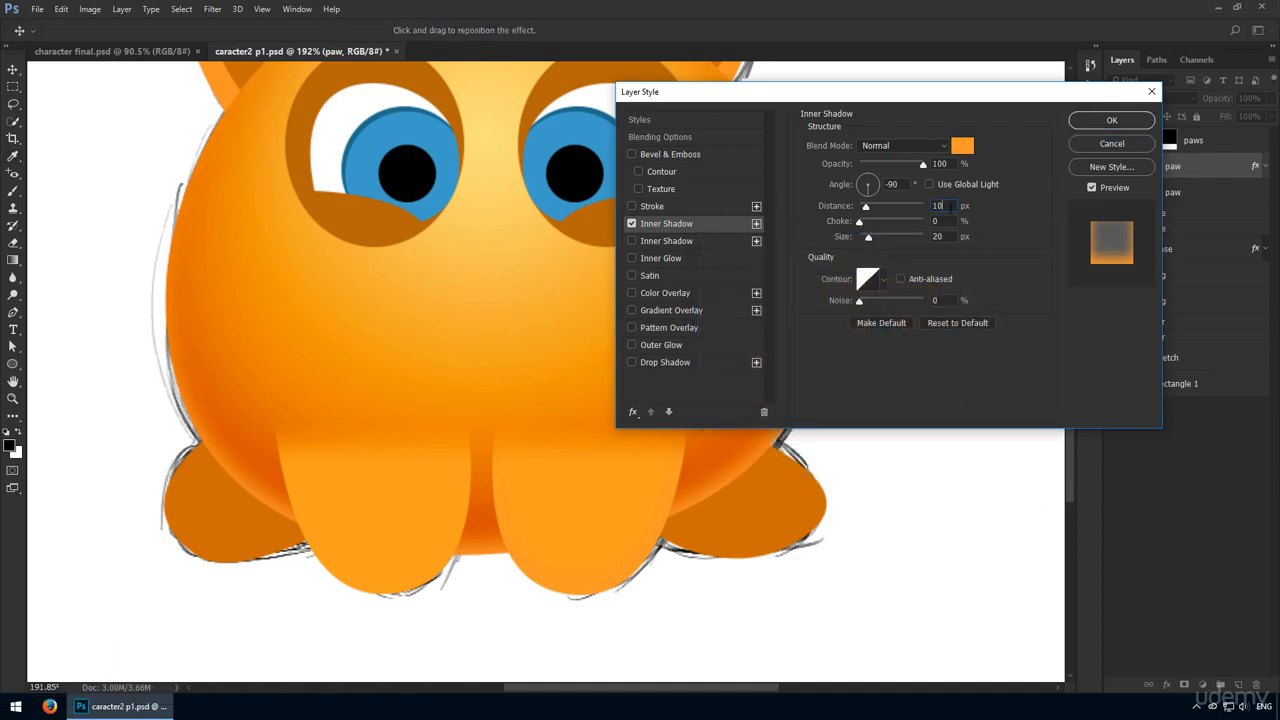
- Set the Normal inner shadow's distance to 7 px and size to 10 px, and compare the paw with and without it
{"action": "scroll", "coordinate": [952, 206], "scroll_direction": "down", "scroll_amount": 3}
{"action": "left_click", "coordinate": [953, 237]}
{"action": "scroll", "coordinate": [953, 237], "scroll_direction": "down", "scroll_amount": 10}
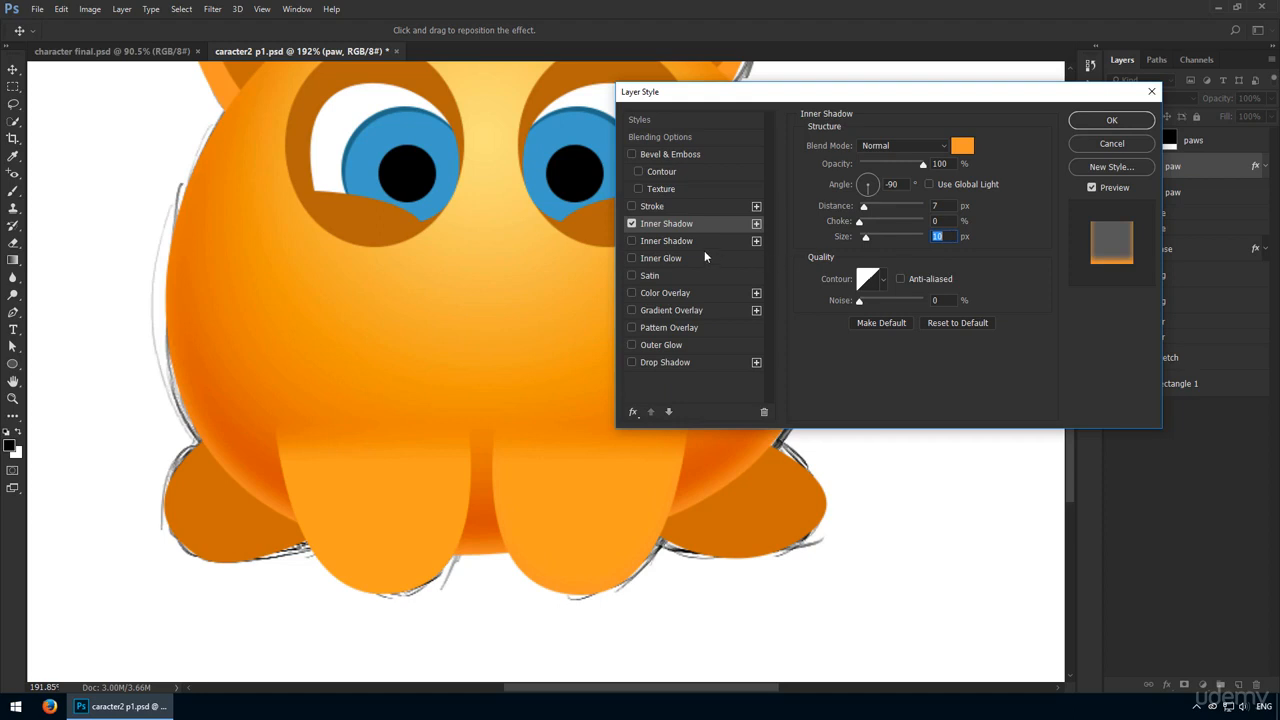
{"action": "left_click", "coordinate": [630, 225]}
{"action": "left_click", "coordinate": [630, 225]}
- Enable the second inner shadow on the right paw with the Multiply blend mode and colour #da6423
{"action": "left_click", "coordinate": [673, 241]}
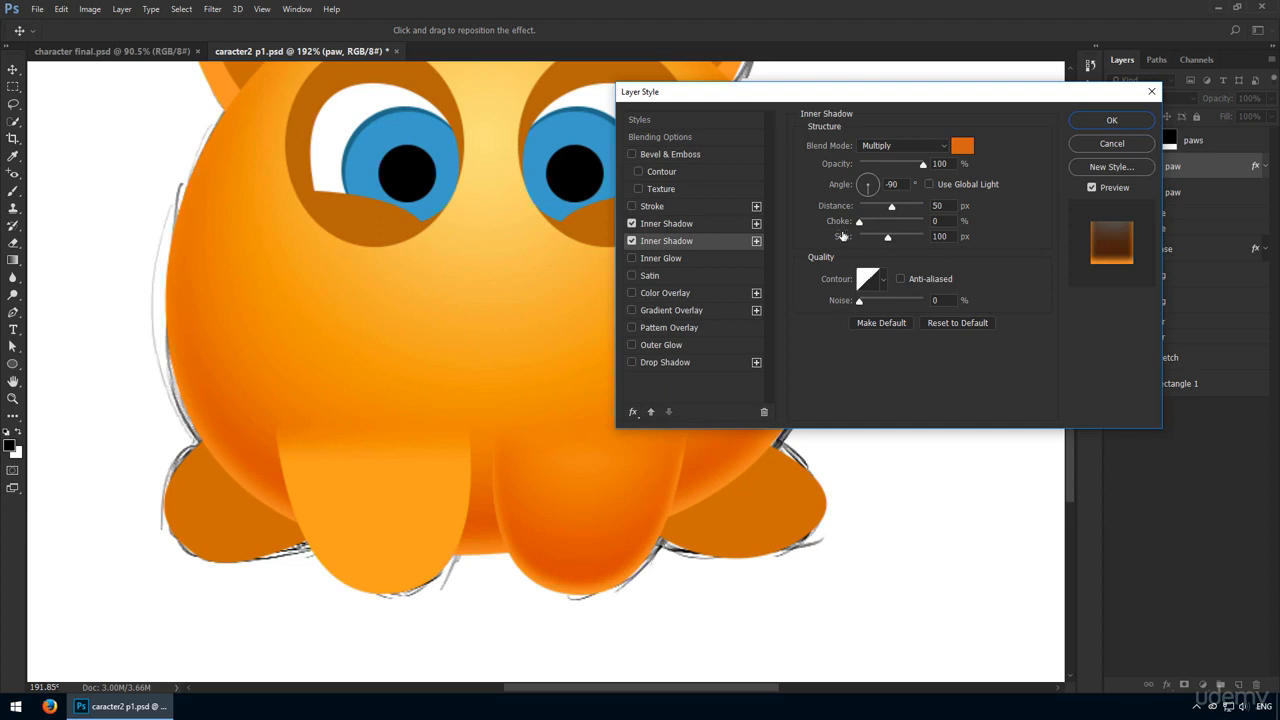
{"action": "left_click", "coordinate": [962, 146]}
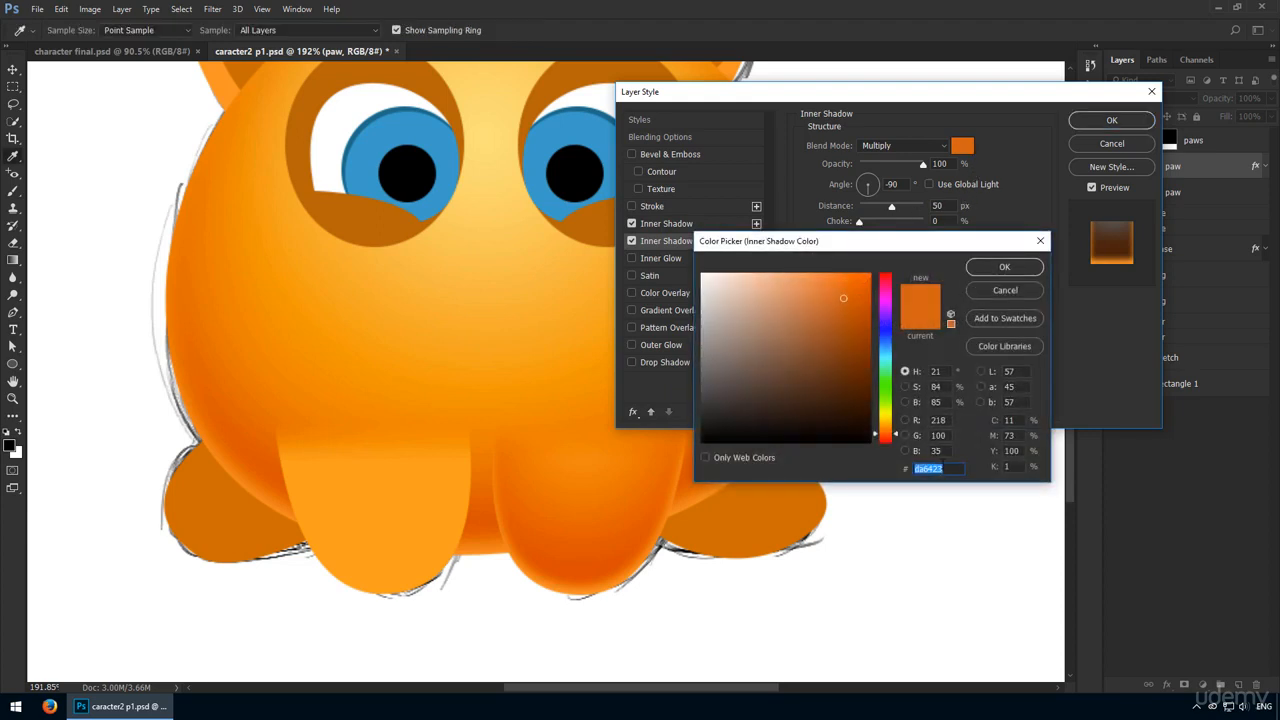
{"action": "left_click", "coordinate": [949, 469]}
{"action": "left_click", "coordinate": [995, 267]}
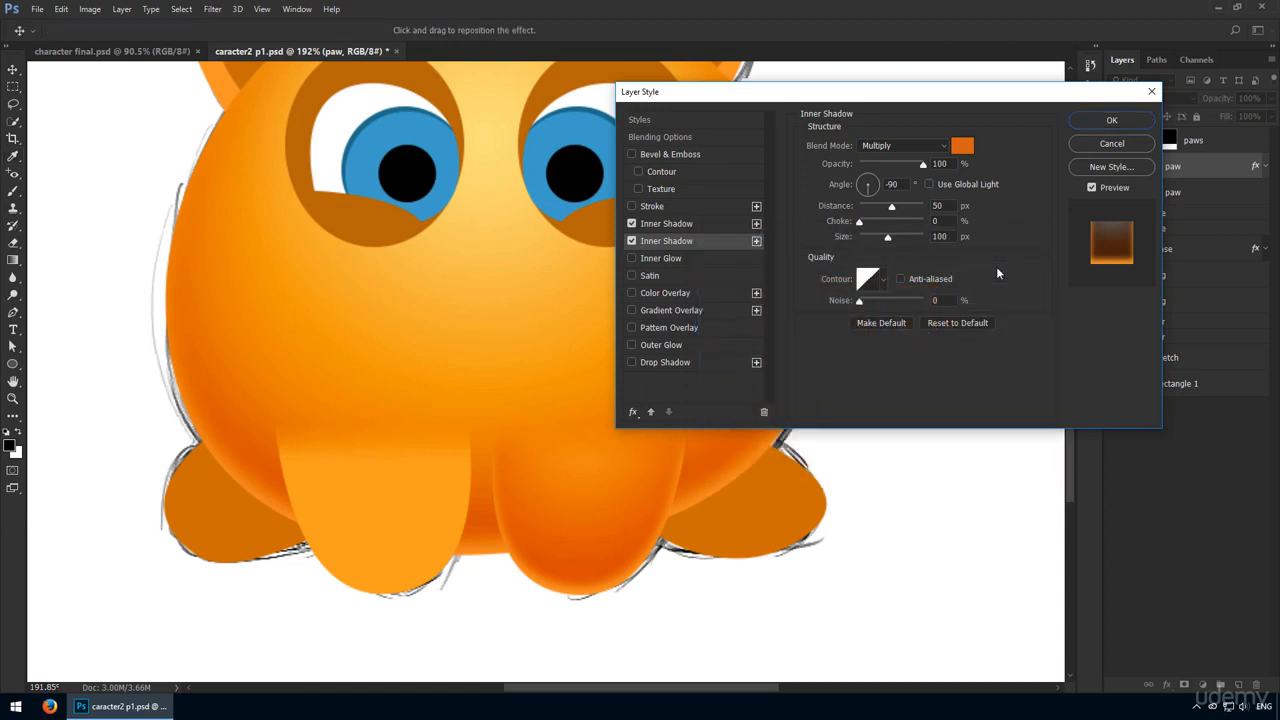
- Set the Multiply inner shadow's distance to 20 px and size to 40 px
{"action": "left_click", "coordinate": [943, 205]}
{"action": "key", "text": "shift+Down"}
{"action": "key", "text": "shift+Down"}
{"action": "key", "text": "shift+Down"}
{"action": "left_click", "coordinate": [958, 237]}
{"action": "key", "text": "shift+Down"}
{"action": "key", "text": "shift+Down"}
{"action": "key", "text": "shift+Down"}
{"action": "key", "text": "shift+Down"}
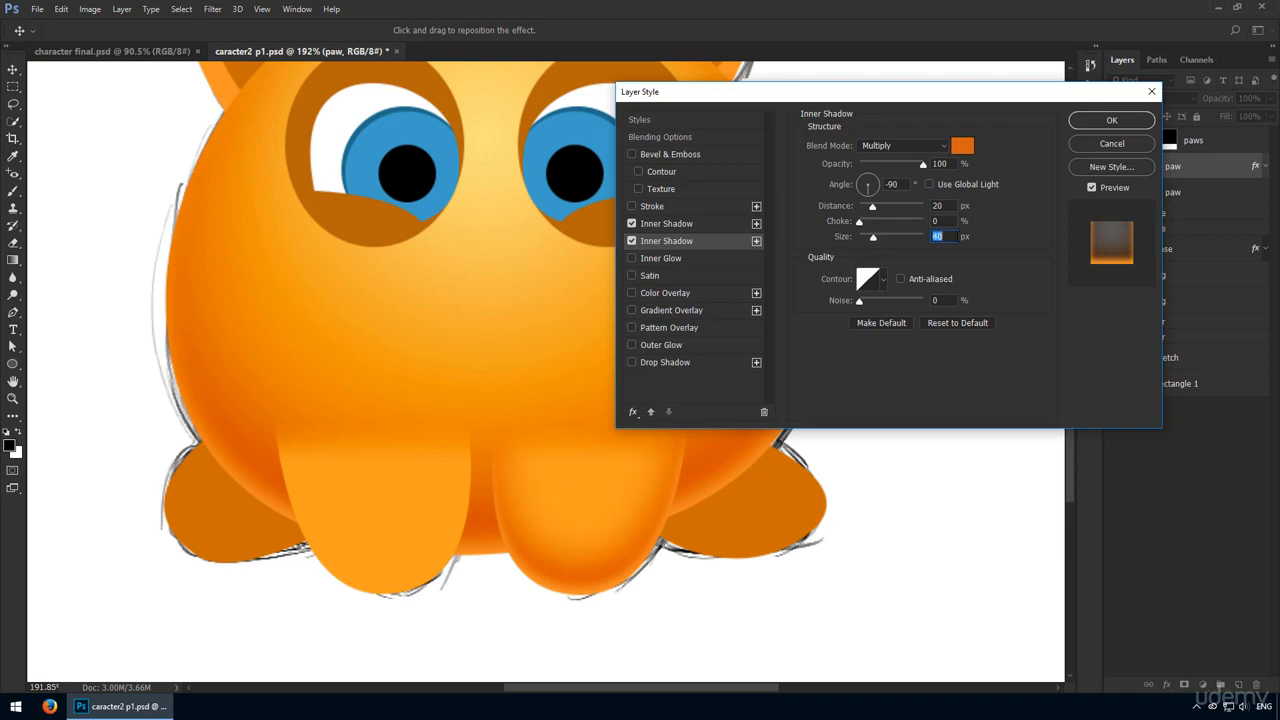
- Compare the right paw with and without each inner shadow, and apply the layer style
{"action": "left_click", "coordinate": [632, 242]}
{"action": "left_click", "coordinate": [632, 241]}
{"action": "left_click", "coordinate": [631, 224]}
{"action": "left_click", "coordinate": [631, 224]}
{"action": "left_click", "coordinate": [684, 224]}
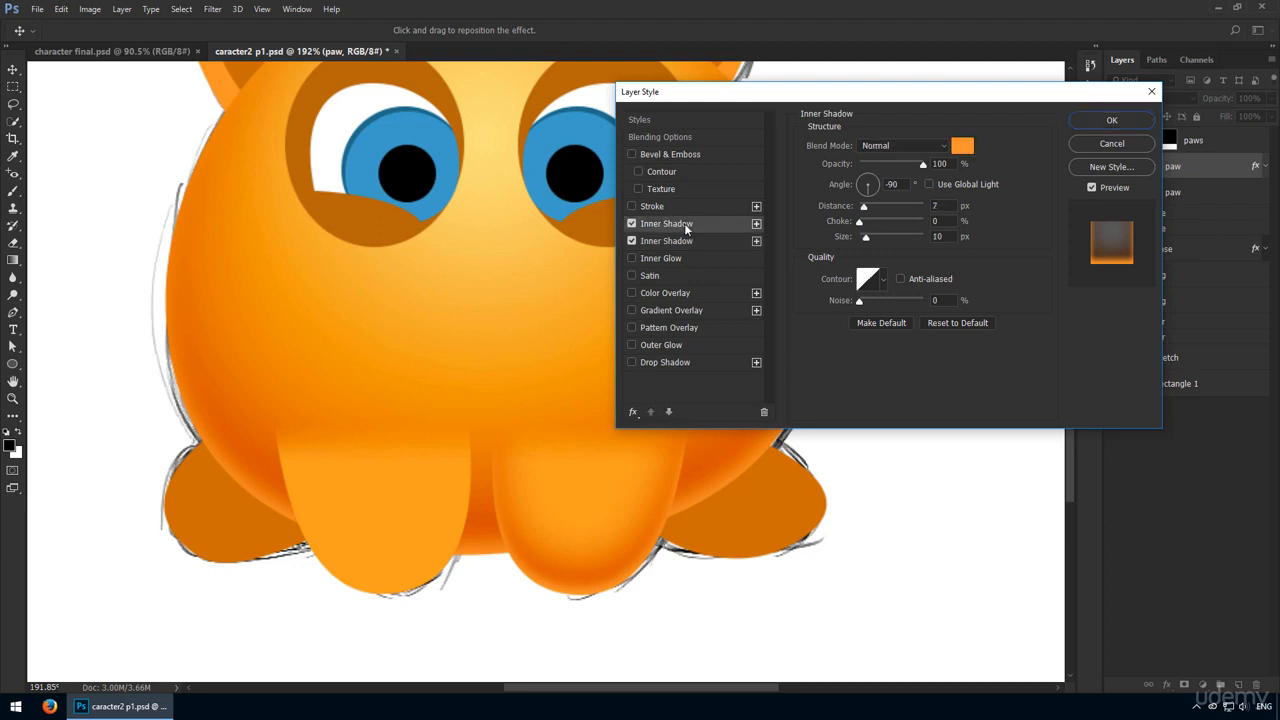
{"action": "left_click", "coordinate": [671, 412]}
{"action": "left_click", "coordinate": [652, 413]}
{"action": "left_click", "coordinate": [1111, 120]}
- Copy the right paw's layer style and paste it onto the left paw
{"action": "right_click", "coordinate": [1163, 291]}
{"action": "left_click", "coordinate": [1022, 382]}
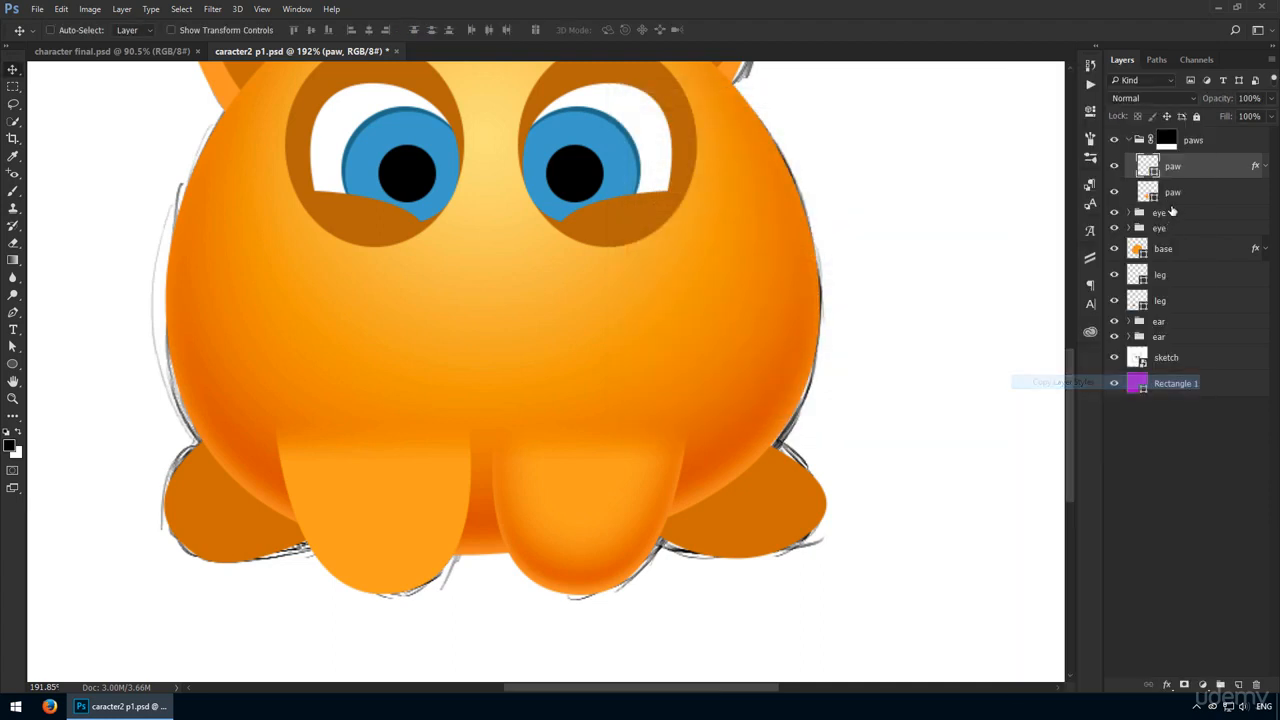
{"action": "right_click", "coordinate": [1165, 192]}
{"action": "left_click", "coordinate": [1060, 403]}
- Add a 2 px stroke positioned outside, in colour #ec671e, to the left eye's white shape
{"action": "scroll", "coordinate": [631, 349], "scroll_direction": "up", "scroll_amount": 3}
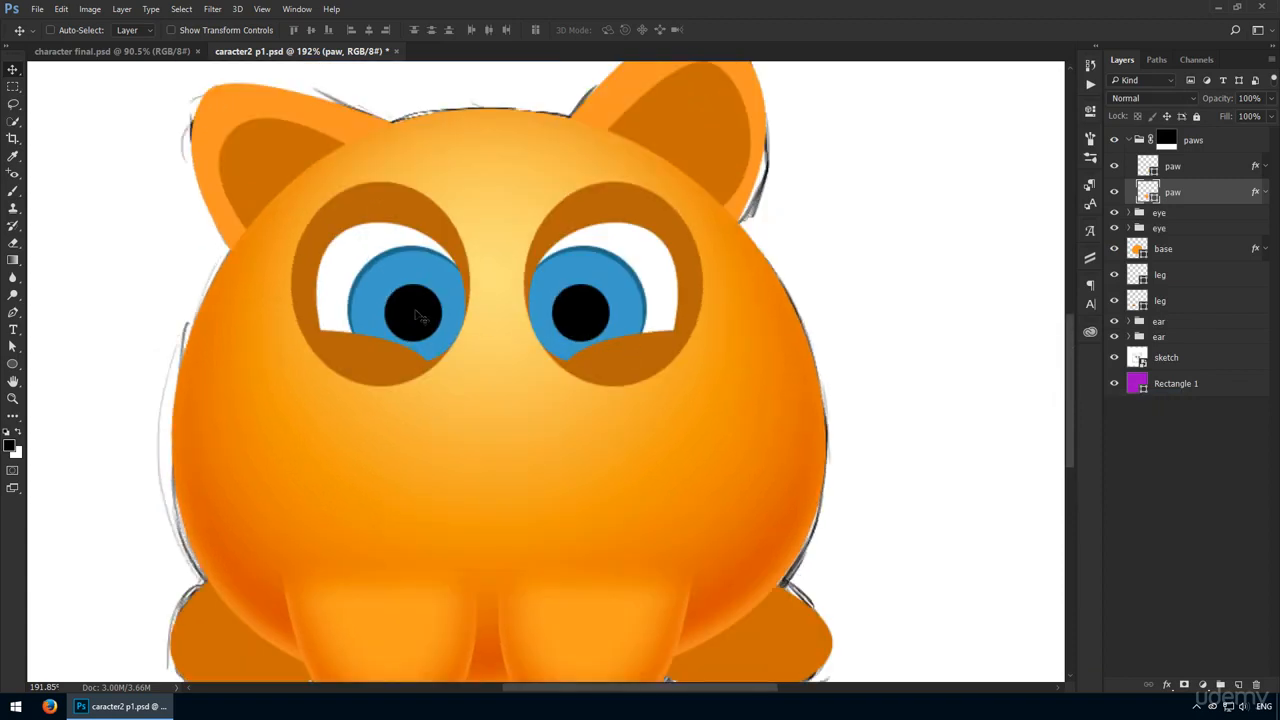
{"action": "left_click", "coordinate": [385, 370]}
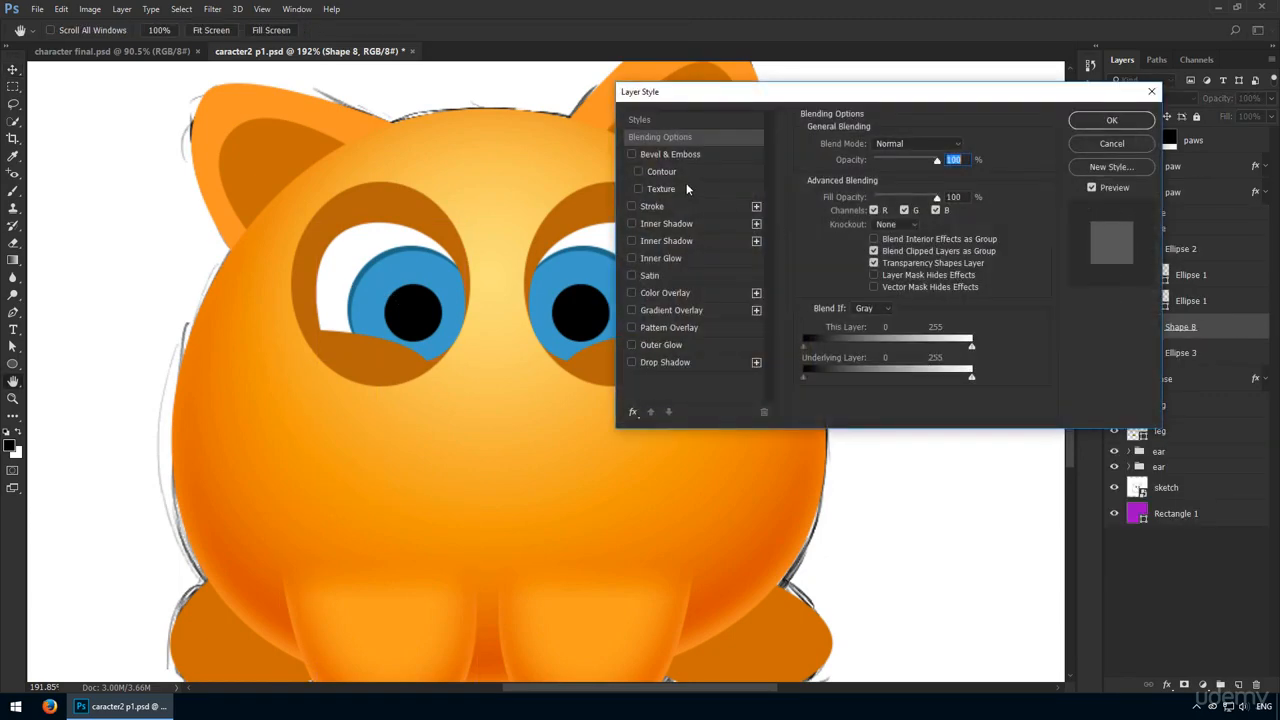
{"action": "left_click", "coordinate": [671, 201]}
{"action": "scroll", "coordinate": [957, 146], "scroll_direction": "up", "scroll_amount": 1}
{"action": "left_click_drag", "start_coordinate": [955, 145], "coordinate": [925, 145]}
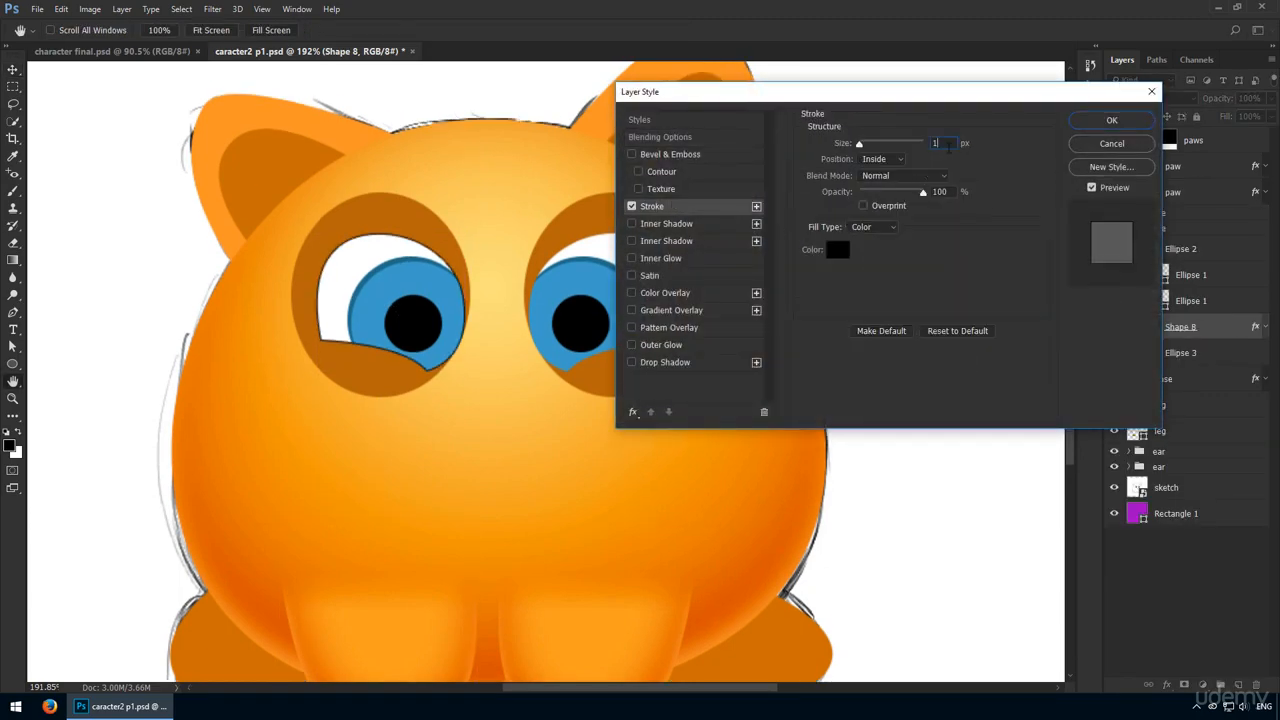
{"action": "scroll", "coordinate": [902, 163], "scroll_direction": "up", "scroll_amount": 1}
{"action": "left_click", "coordinate": [873, 172]}
{"action": "left_click", "coordinate": [834, 250]}
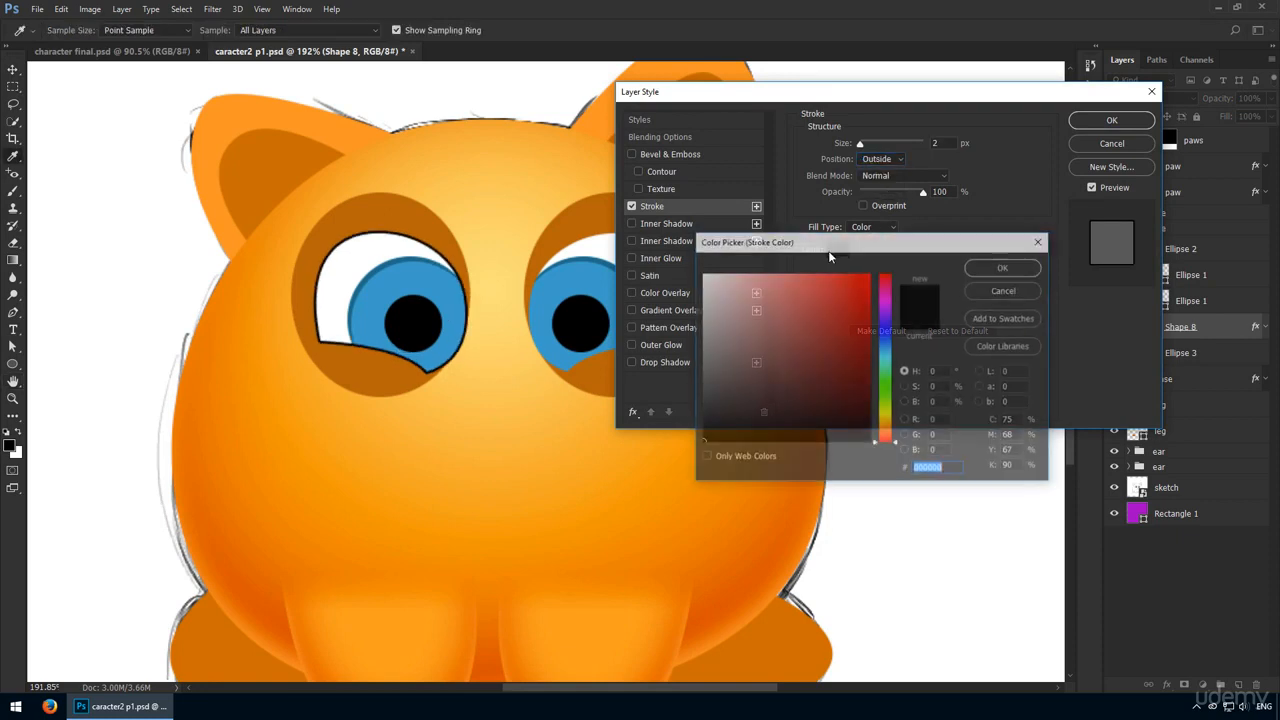
{"action": "type", "text": "ec671e"}
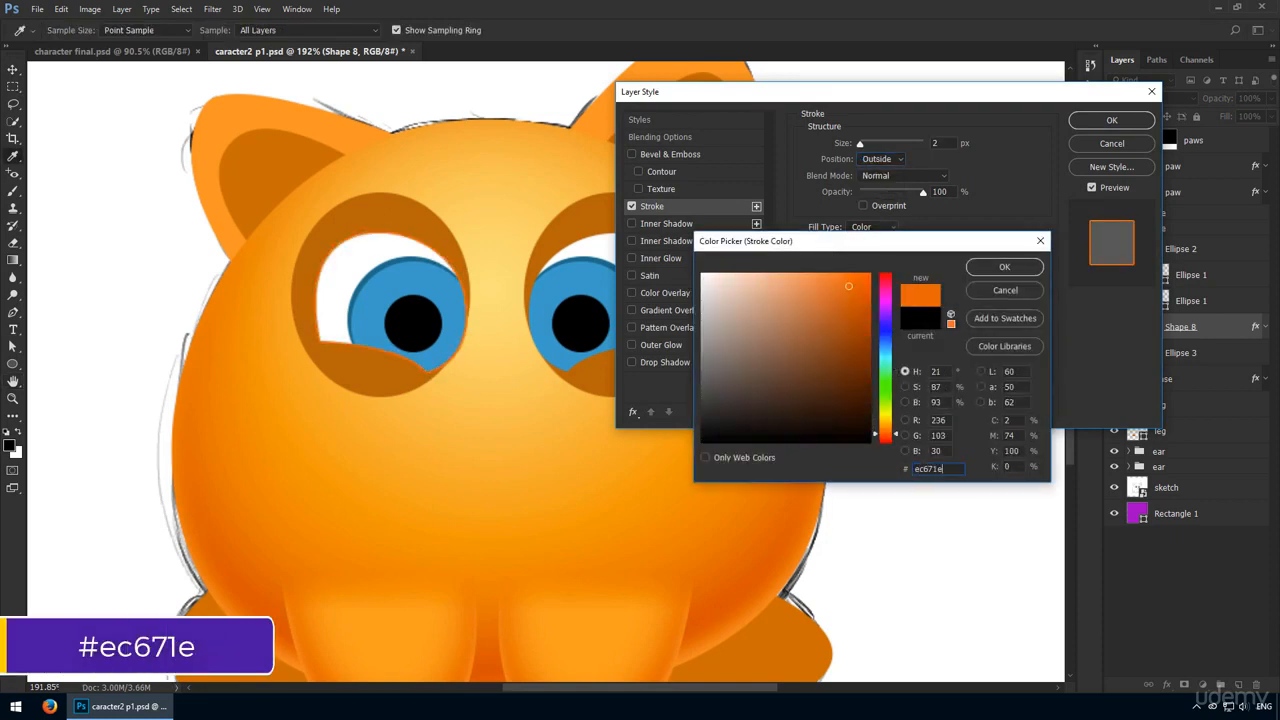
{"action": "key", "text": "Return"}
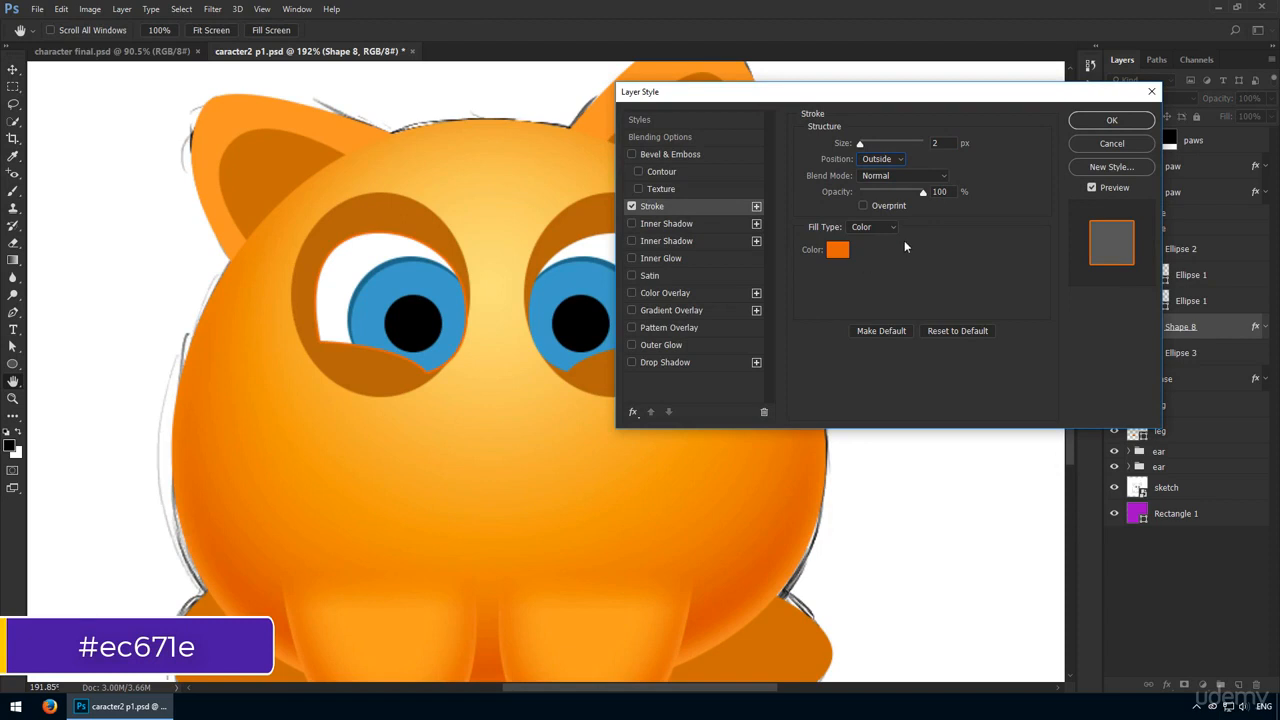
- Add an inner glow to the left eye's white shape with the Normal blend mode and 70% opacity
{"action": "left_click", "coordinate": [678, 261]}
{"action": "left_click", "coordinate": [886, 144]}
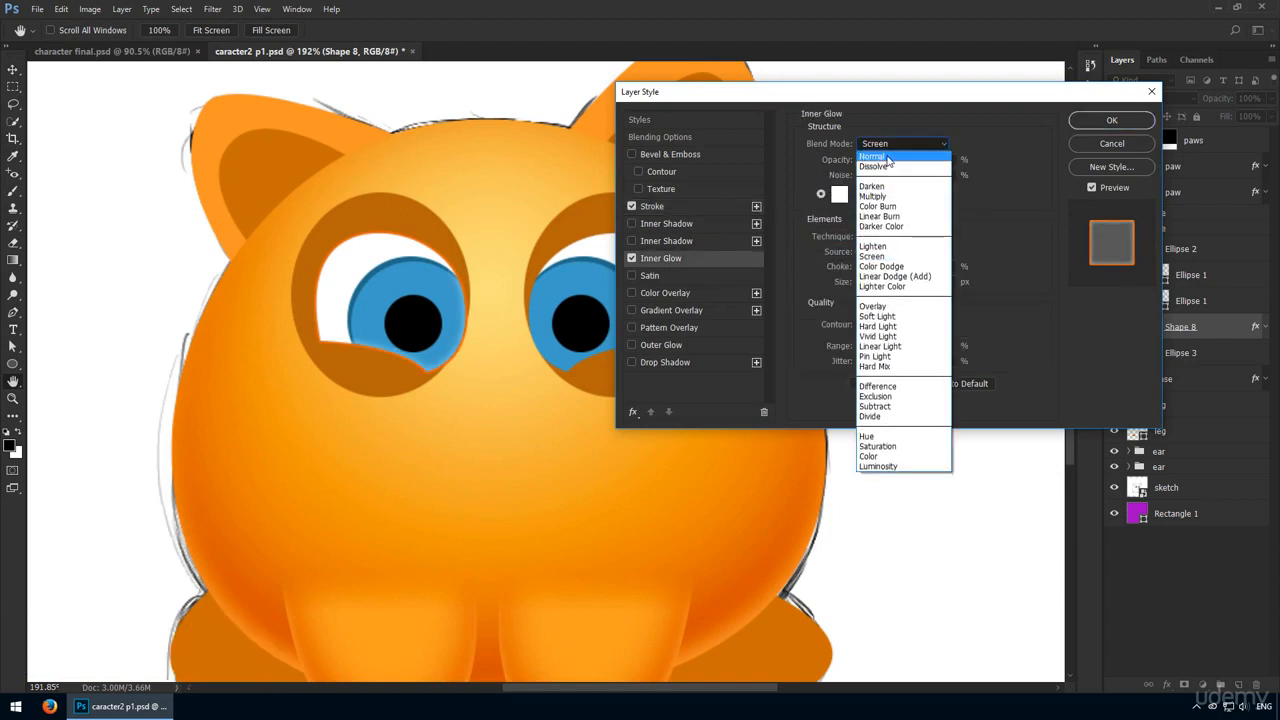
{"action": "left_click", "coordinate": [886, 157]}
{"action": "key", "text": "shift+Up"}
{"action": "key", "text": "shift+Up"}
{"action": "key", "text": "shift+Up"}
{"action": "key", "text": "shift+Up"}
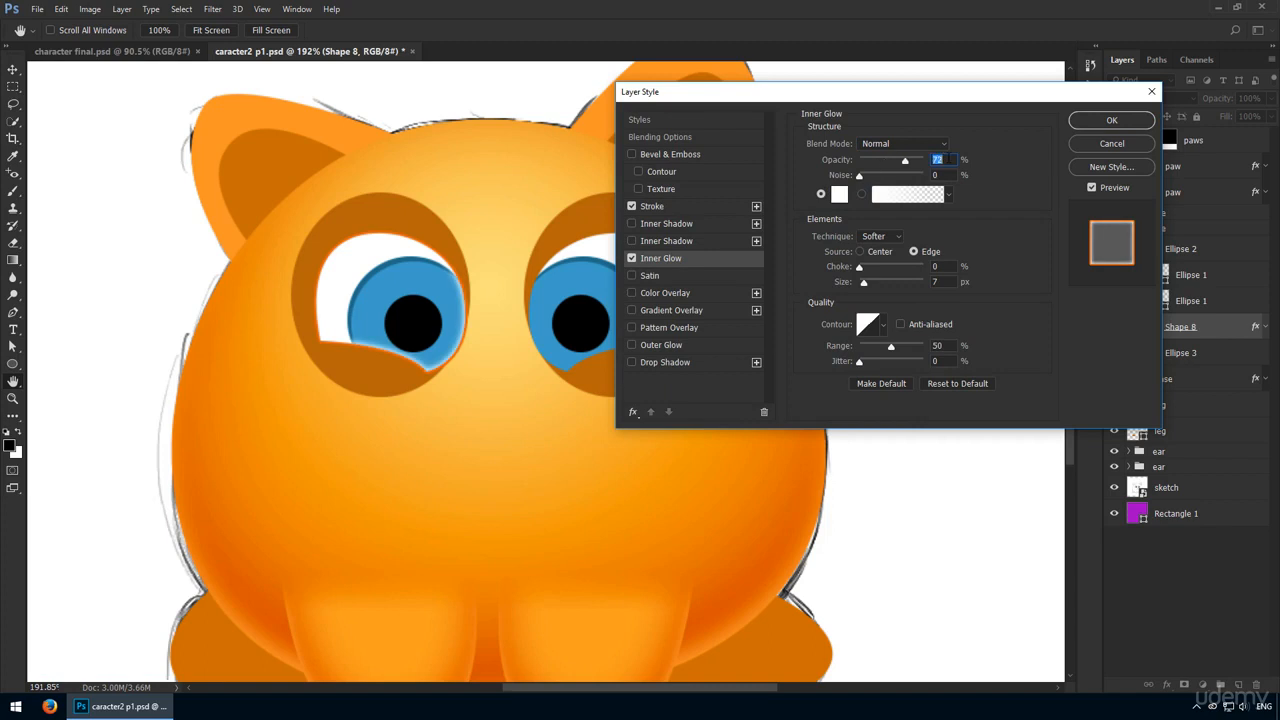
- Set the inner glow's colour to #21a5cc
{"action": "left_click", "coordinate": [839, 194]}
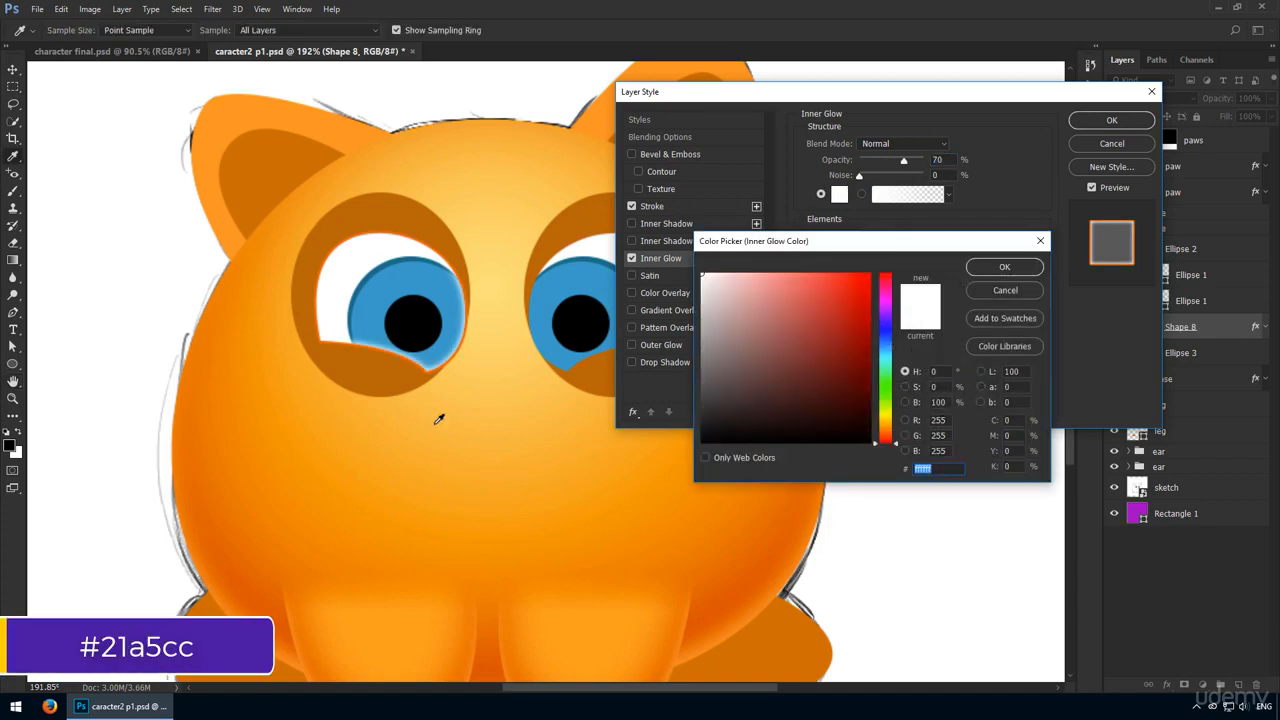
{"action": "type", "text": "21a5"}
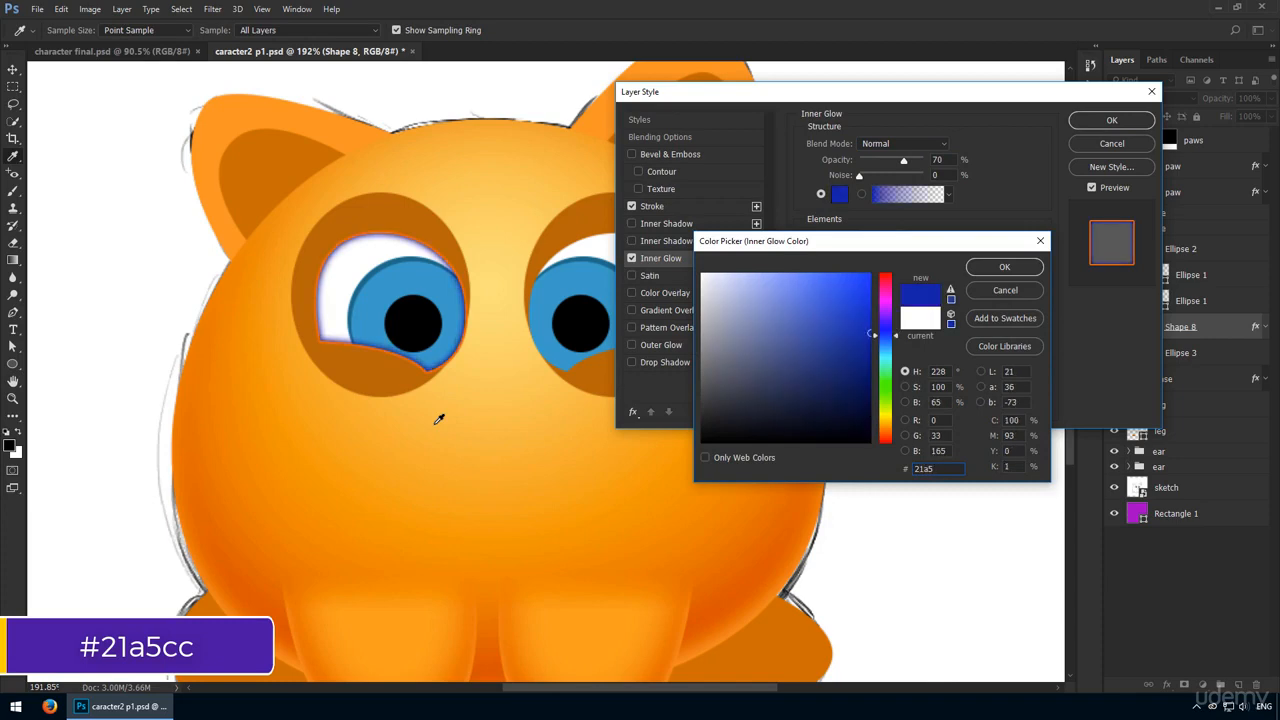
{"action": "type", "text": "cc"}
{"action": "key", "text": "Return"}
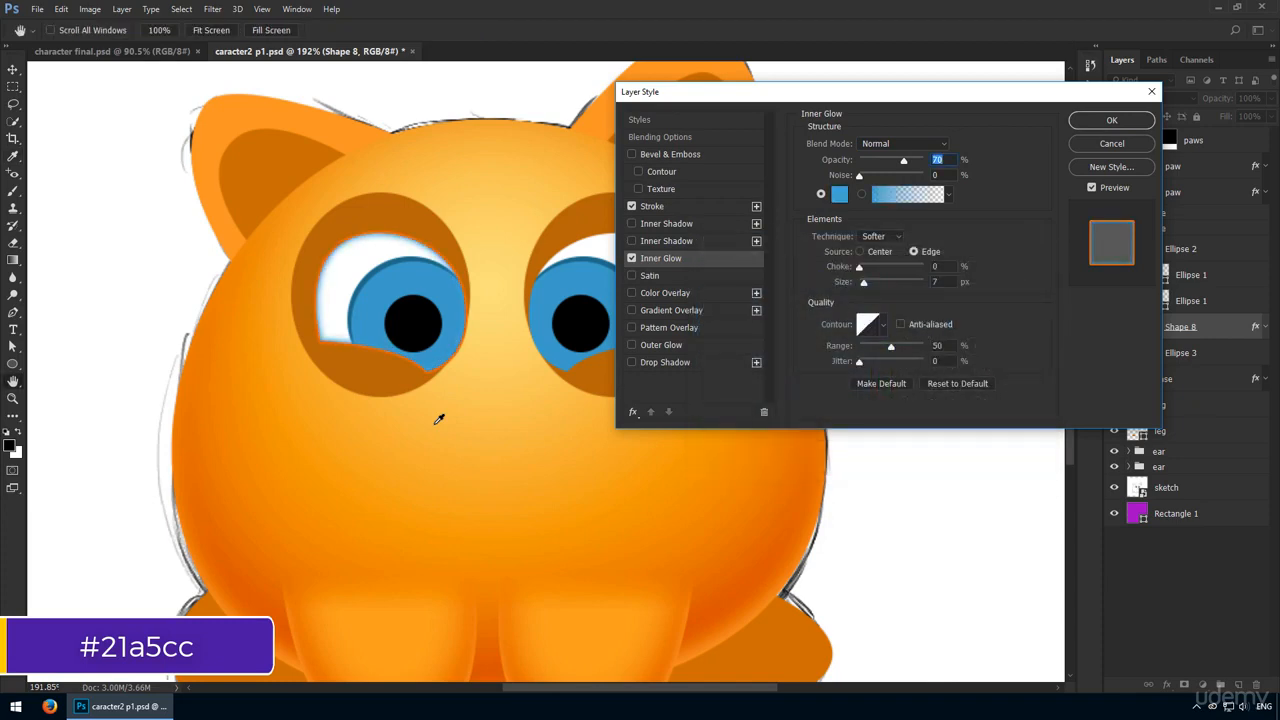
- Set the edge-sourced inner glow's size to 13 px and range to 100%, and apply the layer style
{"action": "left_click", "coordinate": [931, 255]}
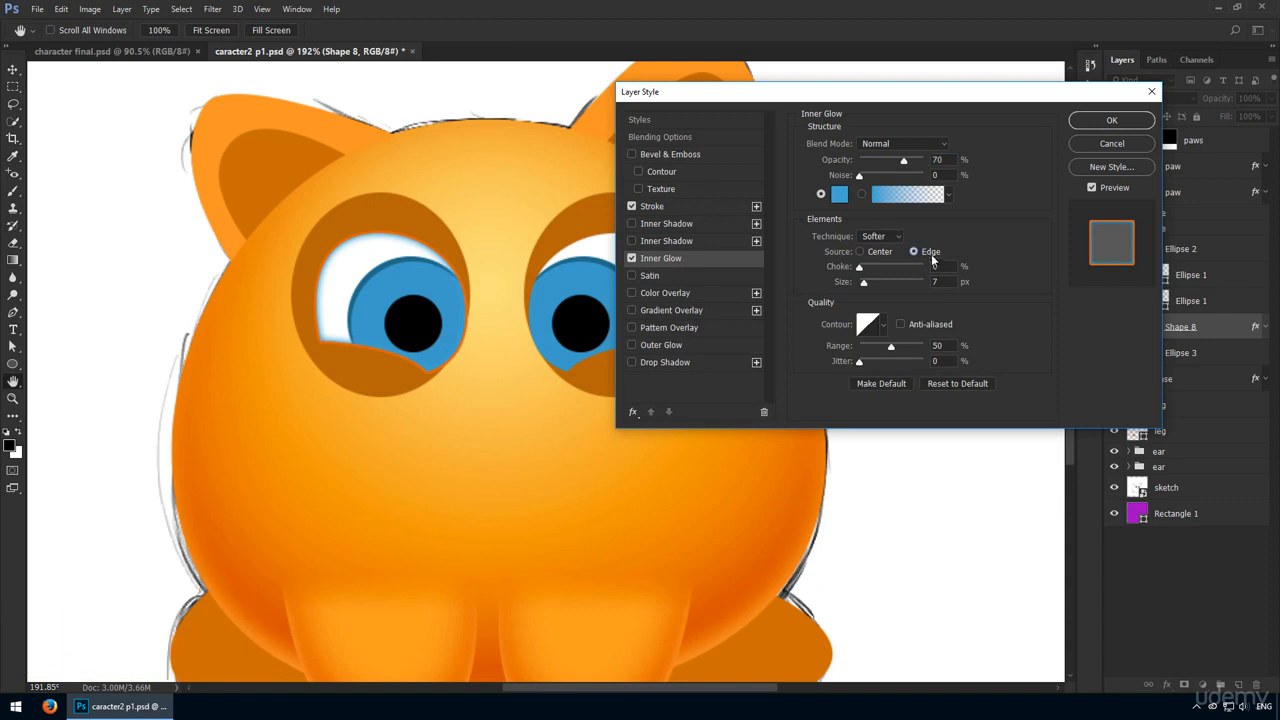
{"action": "key", "text": "Up"}
{"action": "key", "text": "Up"}
{"action": "key", "text": "Up"}
{"action": "key", "text": "Up"}
{"action": "key", "text": "Down"}
{"action": "key", "text": "Down"}
{"action": "key", "text": "Down"}
{"action": "key", "text": "Up"}
{"action": "key", "text": "Up"}
{"action": "key", "text": "Up"}
{"action": "key", "text": "Up"}
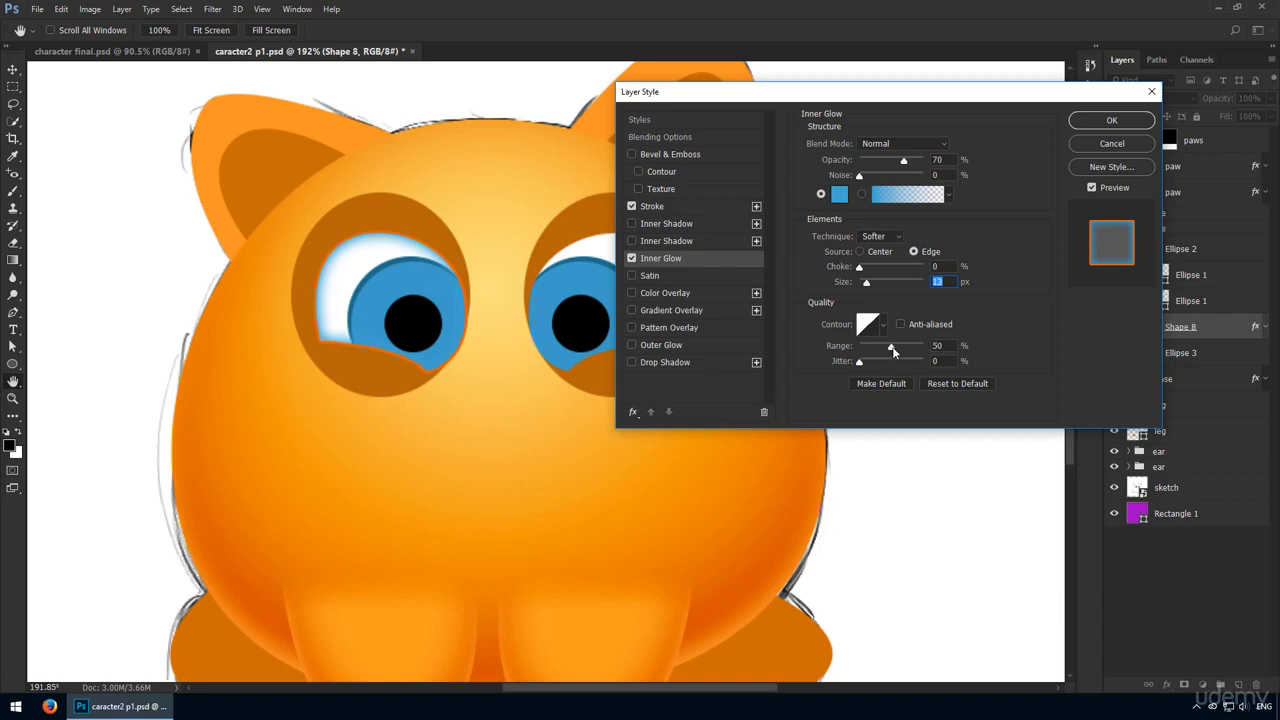
{"action": "left_click_drag", "start_coordinate": [893, 351], "coordinate": [937, 352]}
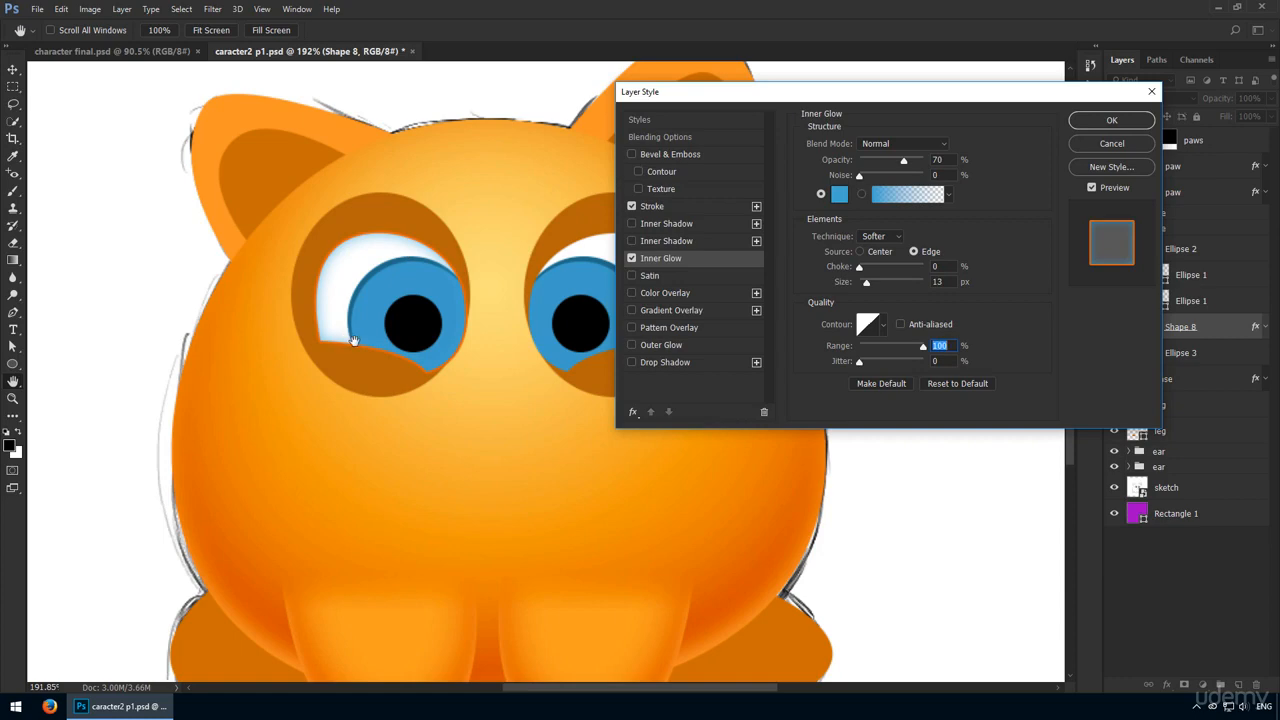
{"action": "left_click", "coordinate": [1113, 120]}
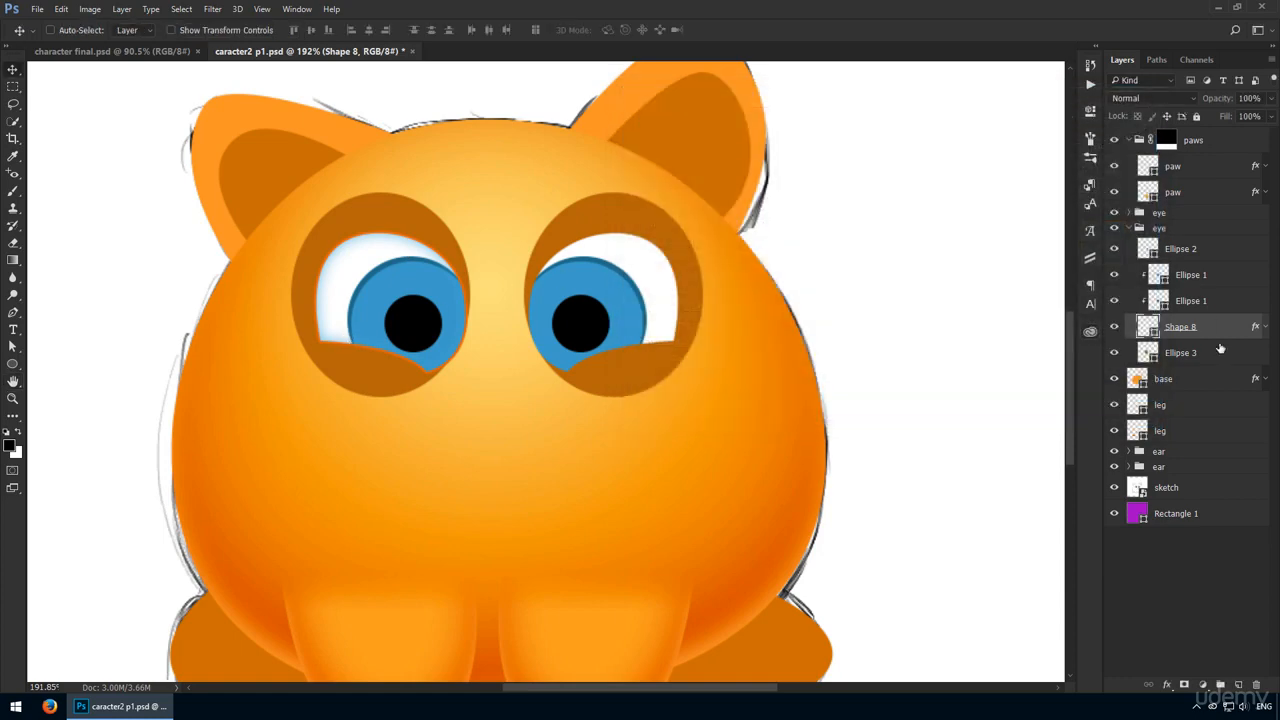
- Copy the layer style of the left eye's white shape onto the right eye's white shape
{"action": "right_click", "coordinate": [1220, 330]}
{"action": "left_click", "coordinate": [1080, 381]}
{"action": "left_click", "coordinate": [660, 302]}
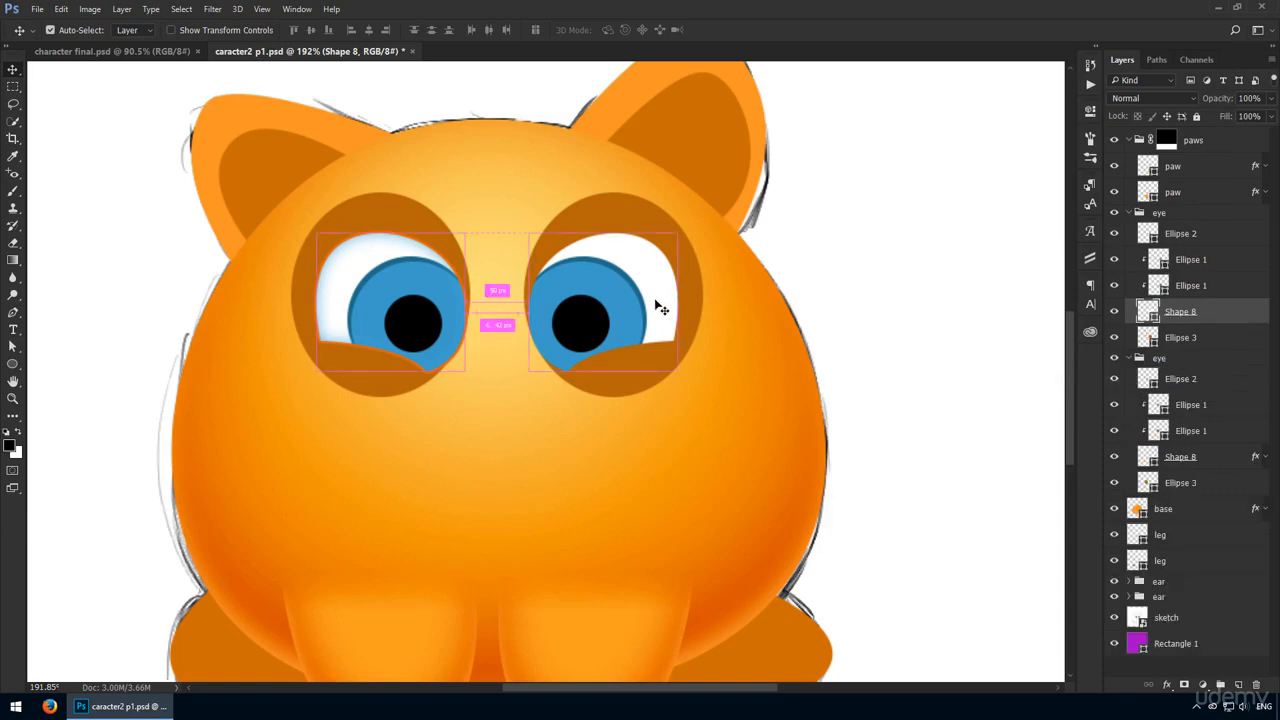
{"action": "right_click", "coordinate": [1192, 318]}
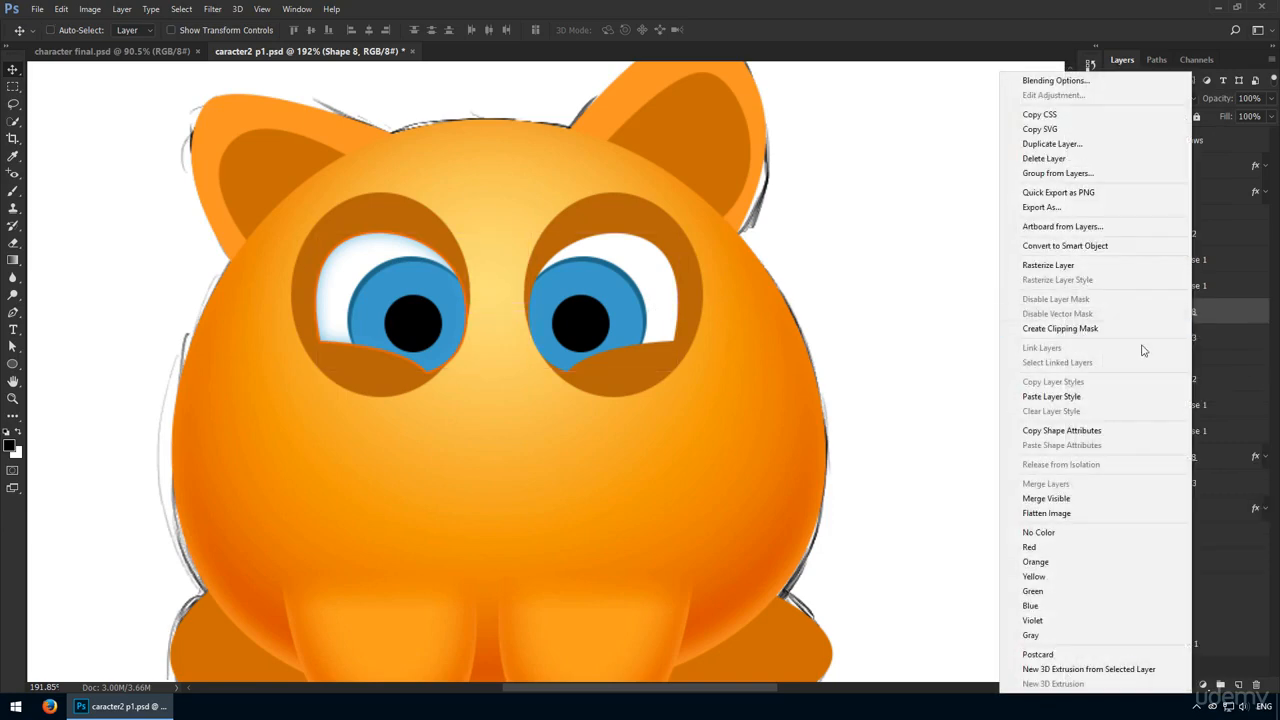
{"action": "left_click", "coordinate": [1080, 398]}
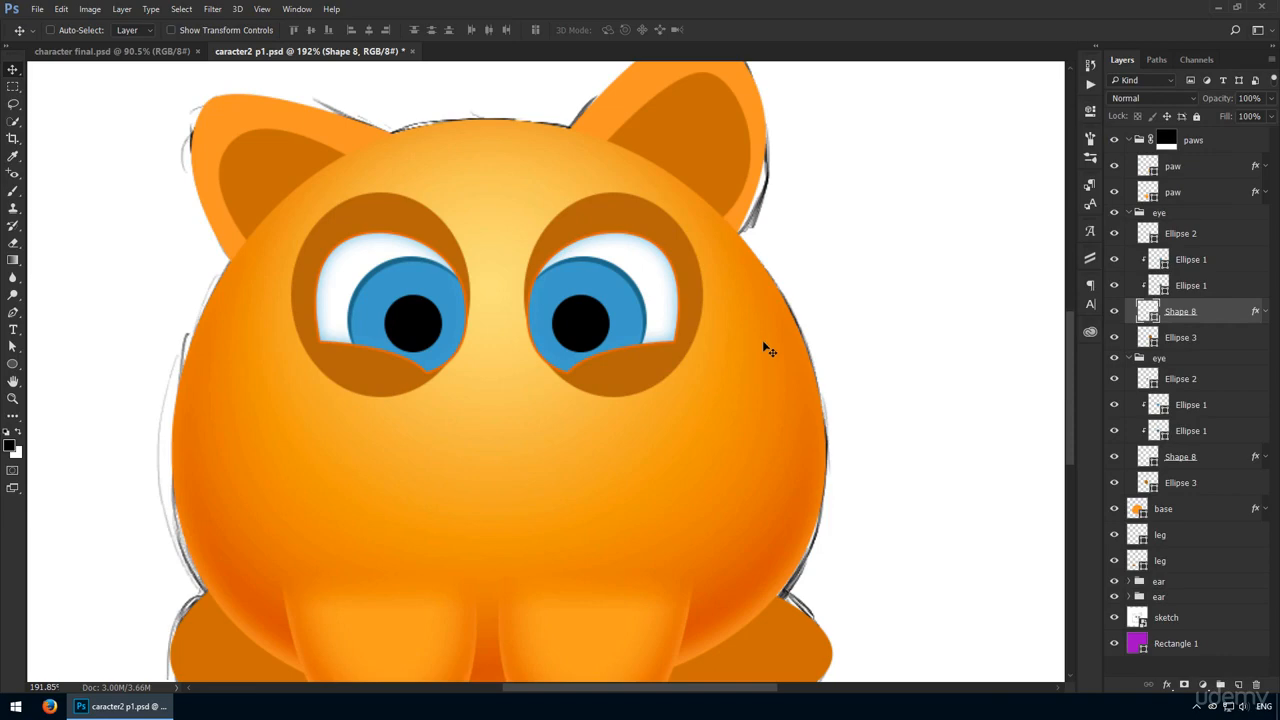
- Add a gradient overlay with the Linear style to the left eye's lighter blue iris ellipse
{"action": "left_click", "coordinate": [380, 301], "text": "ctrl"}
{"action": "left_click_drag", "start_coordinate": [411, 290], "coordinate": [468, 322]}
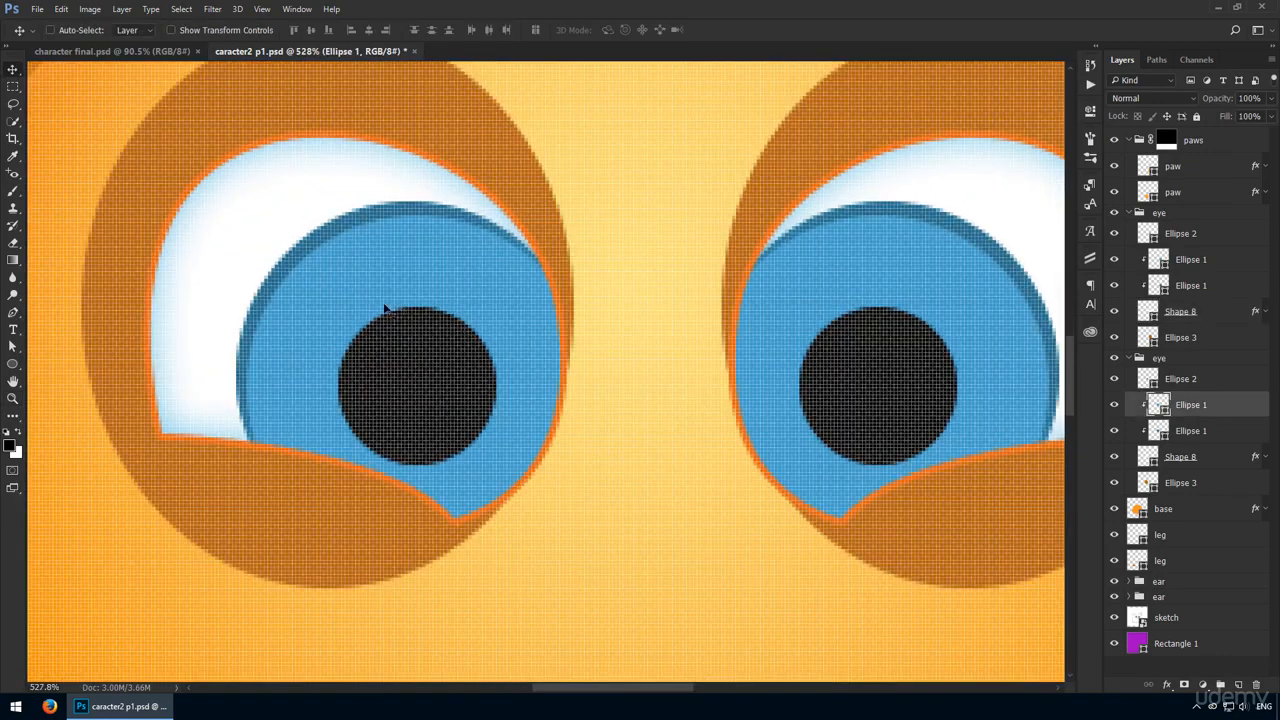
{"action": "double_click", "coordinate": [1233, 405]}
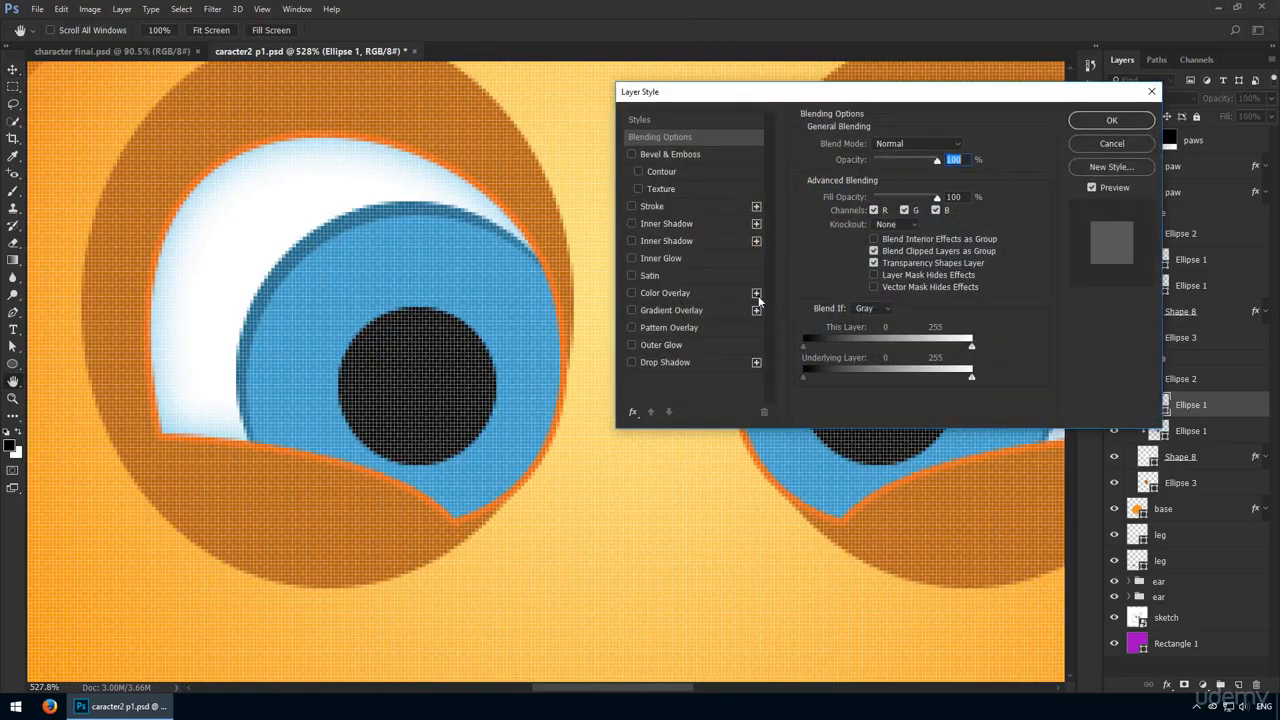
{"action": "left_click", "coordinate": [680, 309]}
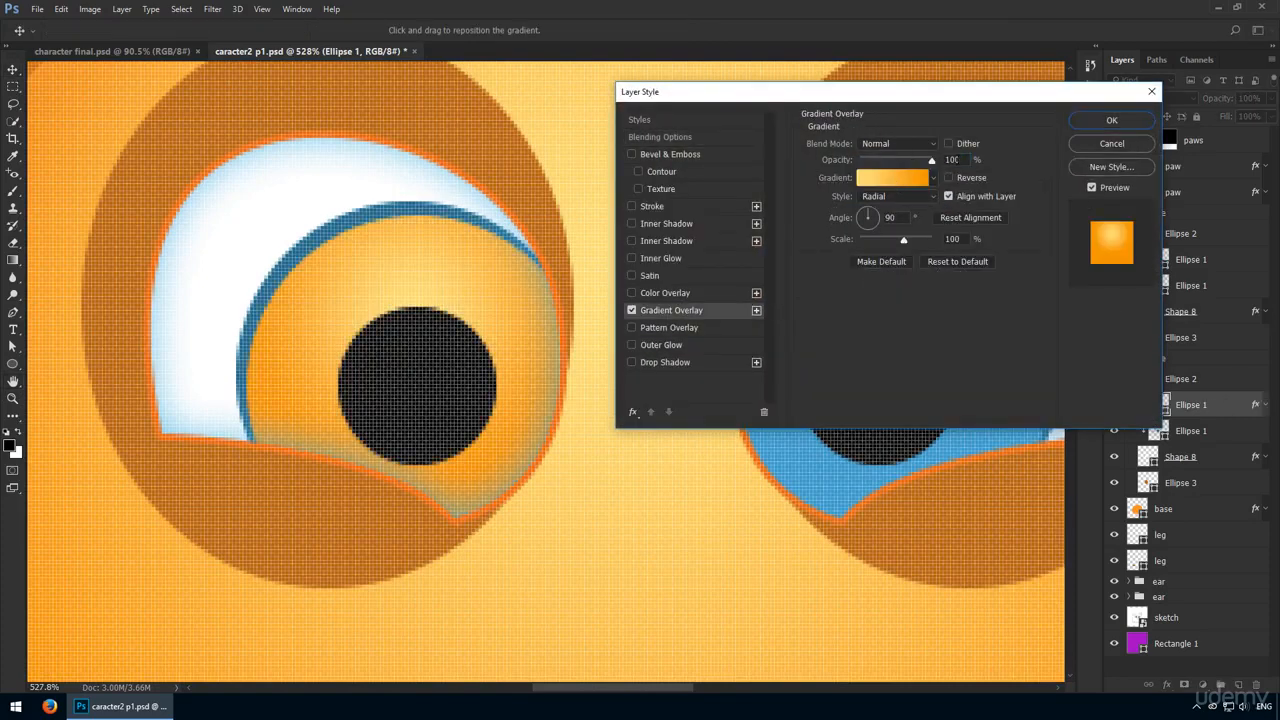
{"action": "left_click", "coordinate": [913, 201]}
{"action": "left_click", "coordinate": [878, 209]}
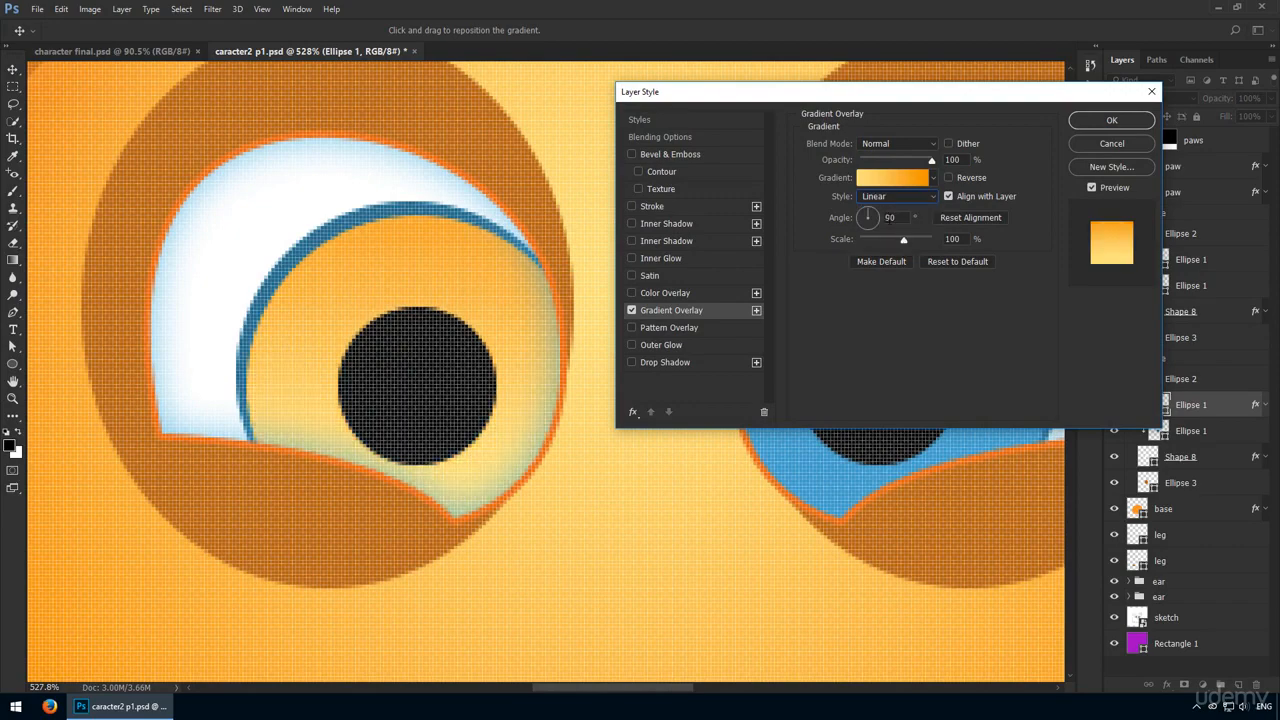
- Set the starting colour stop of the iris gradient to #5aebf4
{"action": "left_click", "coordinate": [897, 183]}
{"action": "double_click", "coordinate": [885, 512]}
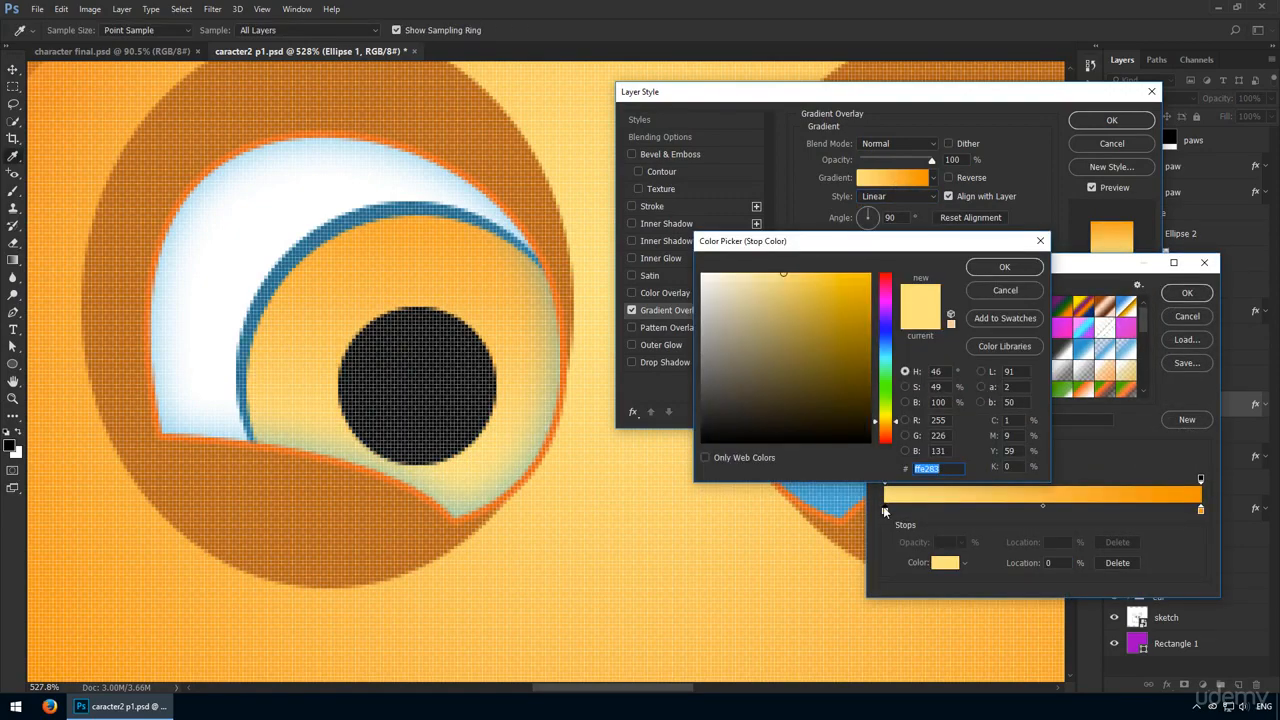
{"action": "type", "text": "5aeb"}
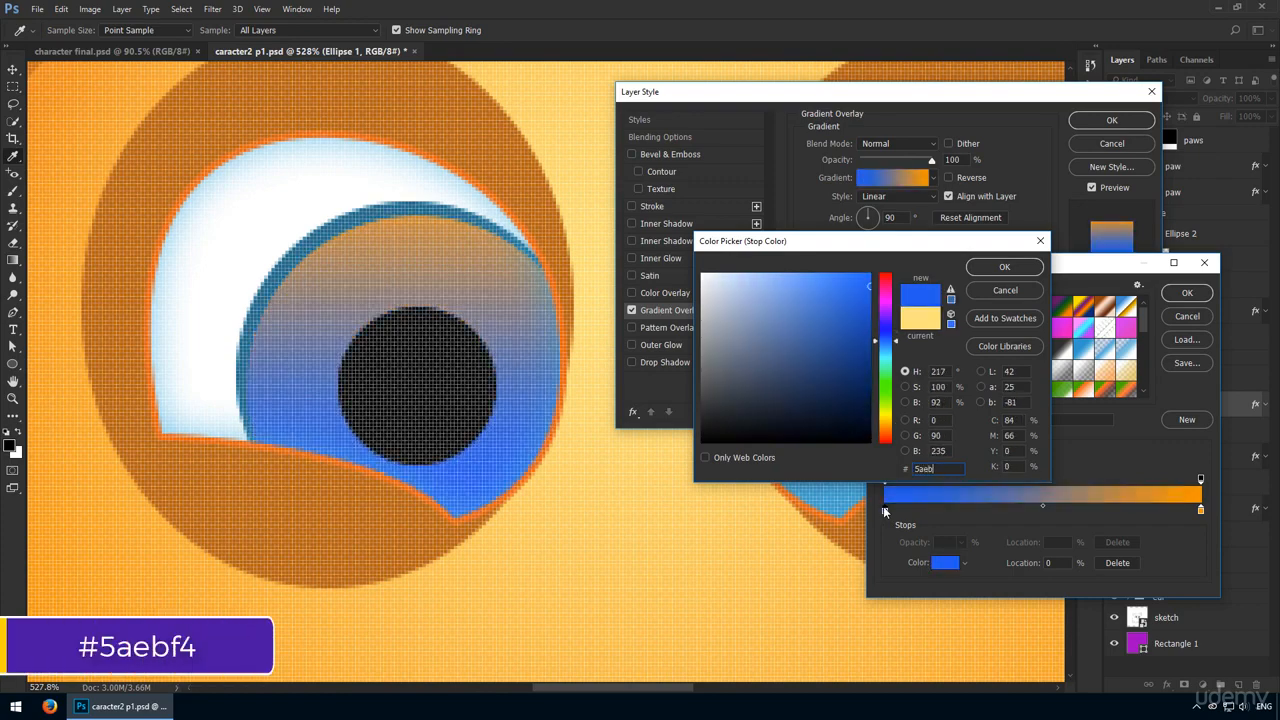
{"action": "type", "text": "f4"}
{"action": "key", "text": "Return"}
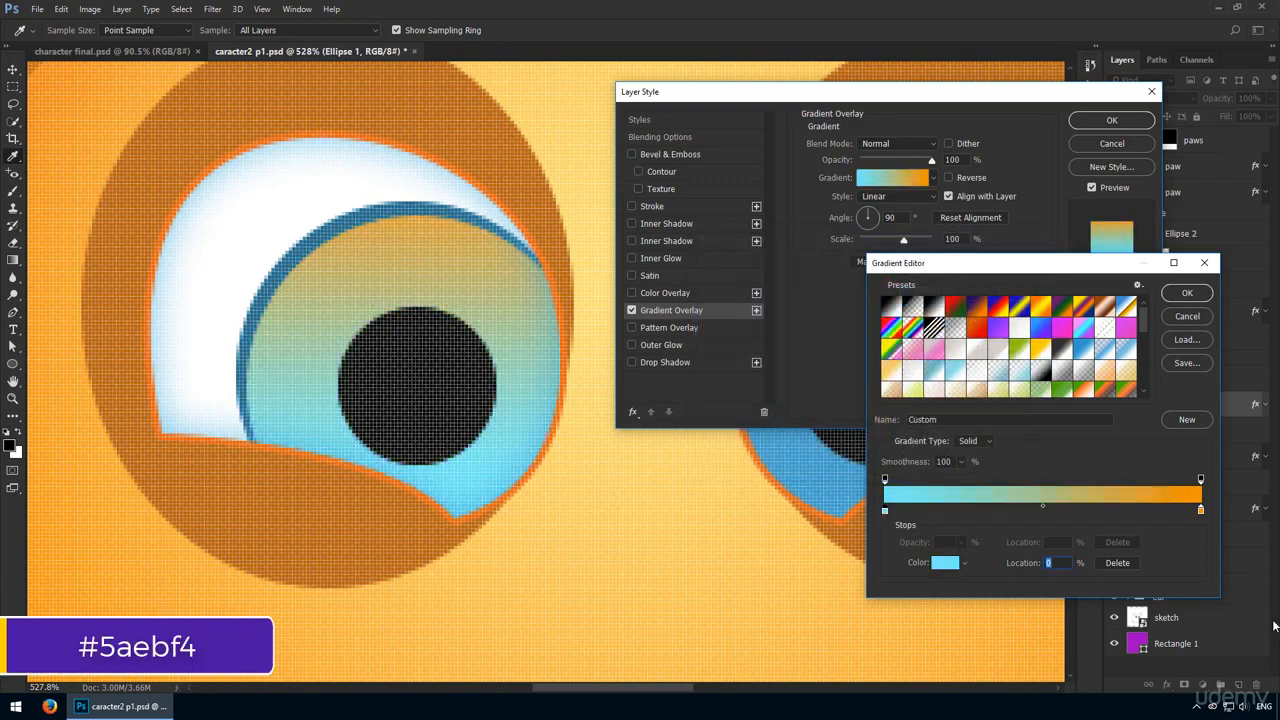
- Set the end colour stop of the iris gradient to #006b99 and apply the layer style
{"action": "left_click", "coordinate": [1201, 511]}
{"action": "double_click", "coordinate": [1201, 511]}
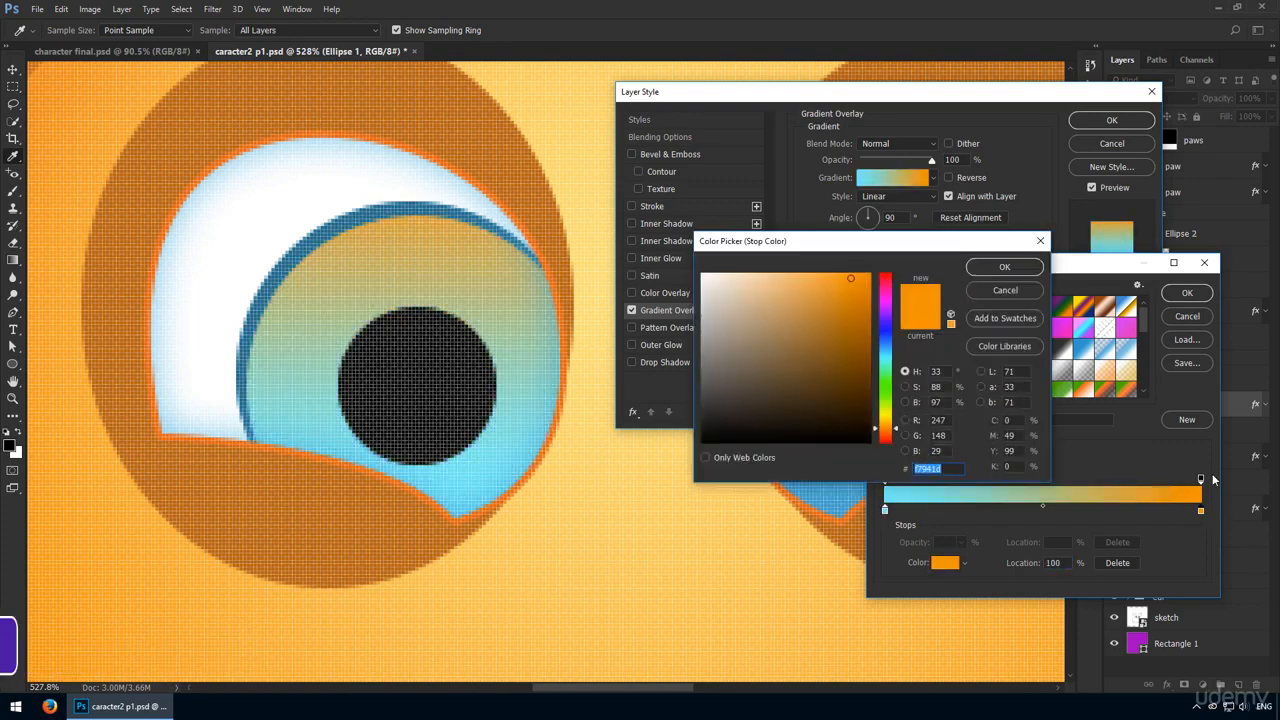
{"action": "type", "text": "006b99"}
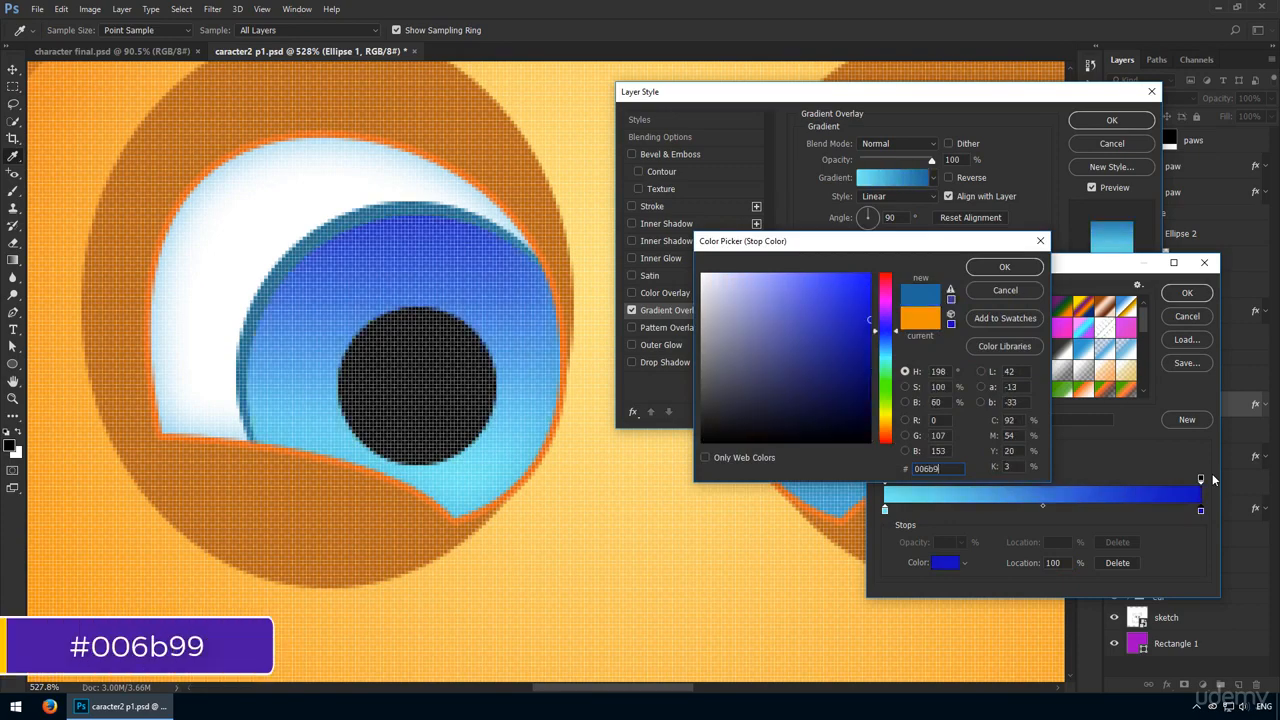
{"action": "key", "text": "Return"}
{"action": "key", "text": "Return"}
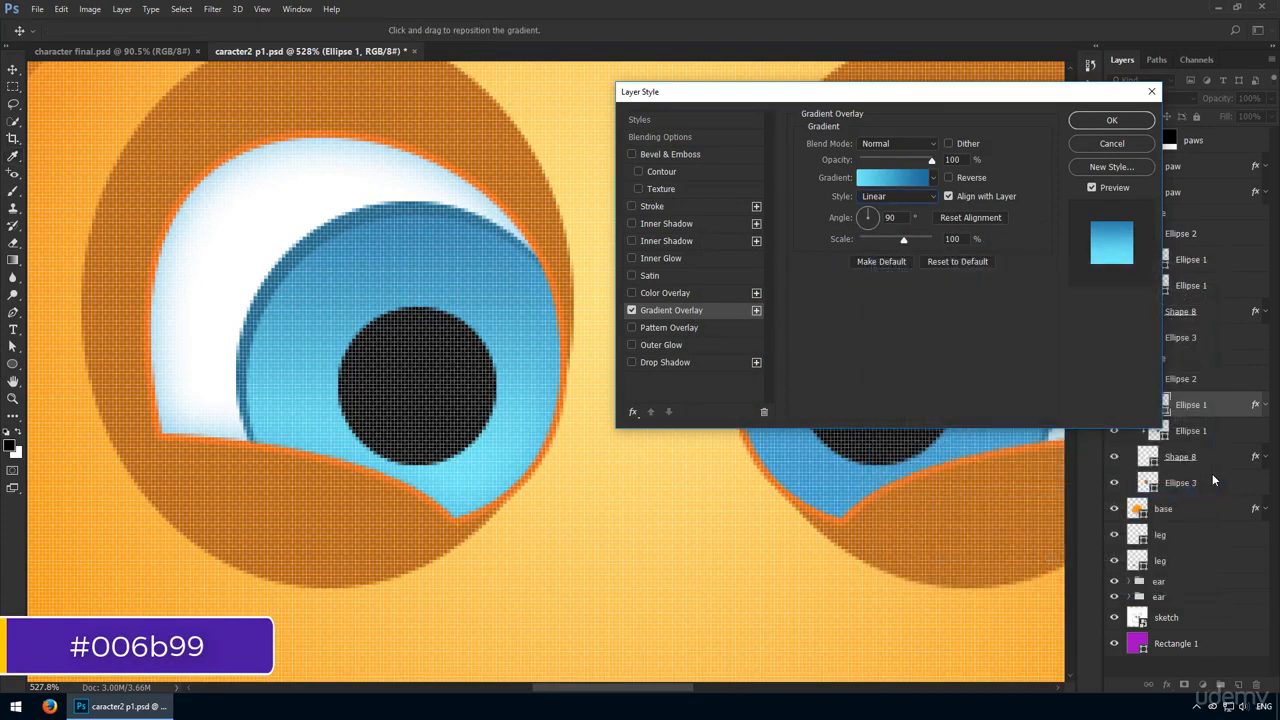
{"action": "key", "text": "Return"}
- Copy the left iris's gradient layer style onto the right eye's lighter blue iris ellipse
{"action": "key", "text": "ctrl+1"}
{"action": "right_click", "coordinate": [1223, 410]}
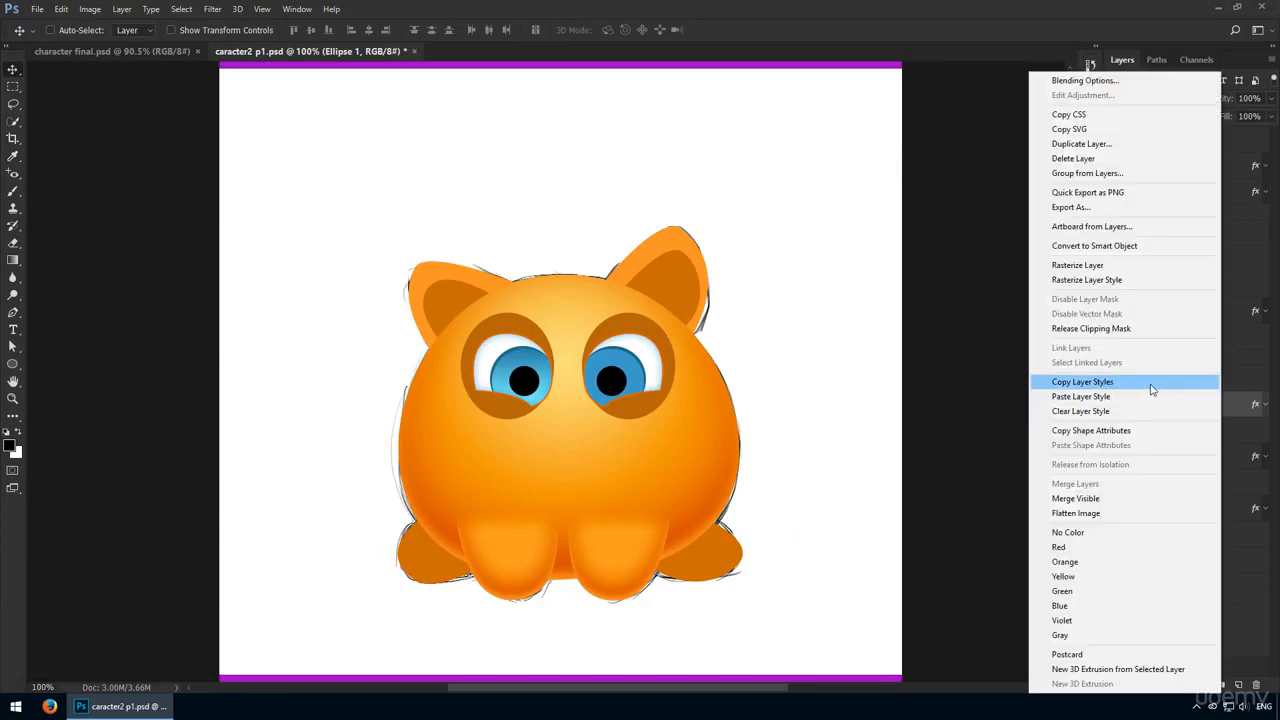
{"action": "left_click", "coordinate": [1104, 382]}
{"action": "left_click_drag", "start_coordinate": [673, 360], "coordinate": [712, 389]}
{"action": "left_click", "coordinate": [1190, 259]}
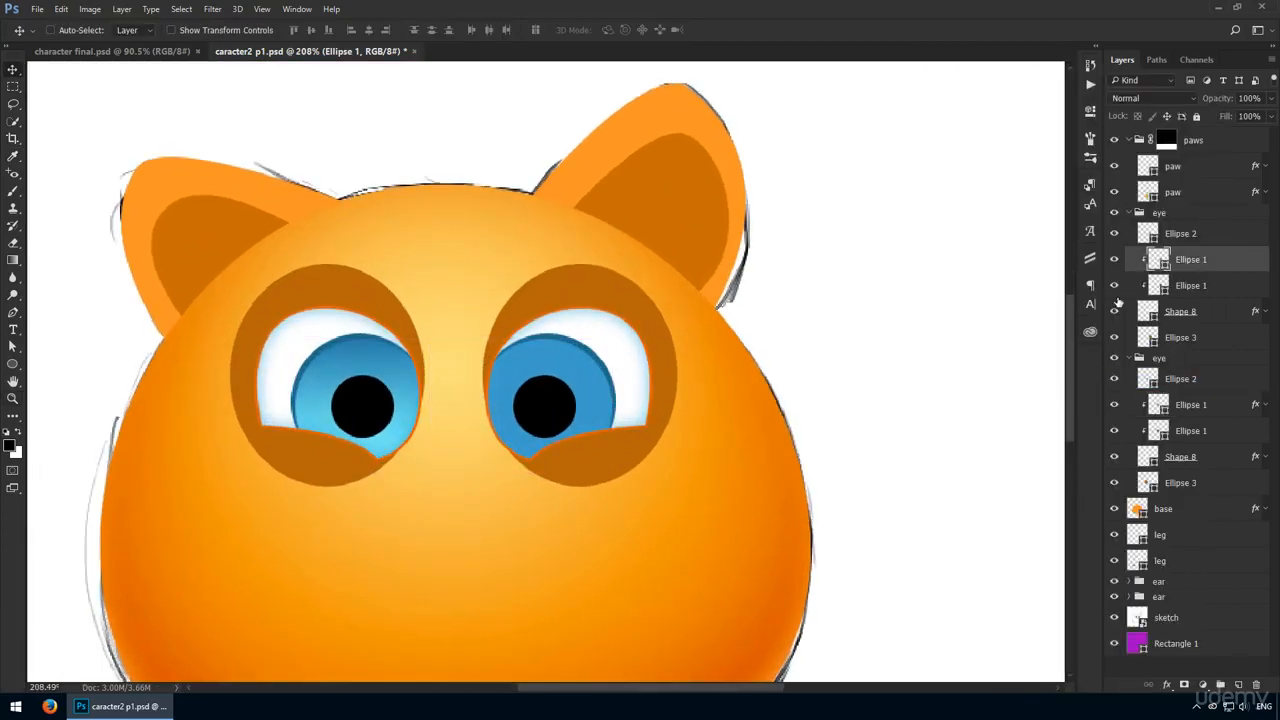
{"action": "right_click", "coordinate": [1192, 266]}
{"action": "left_click", "coordinate": [1065, 396]}
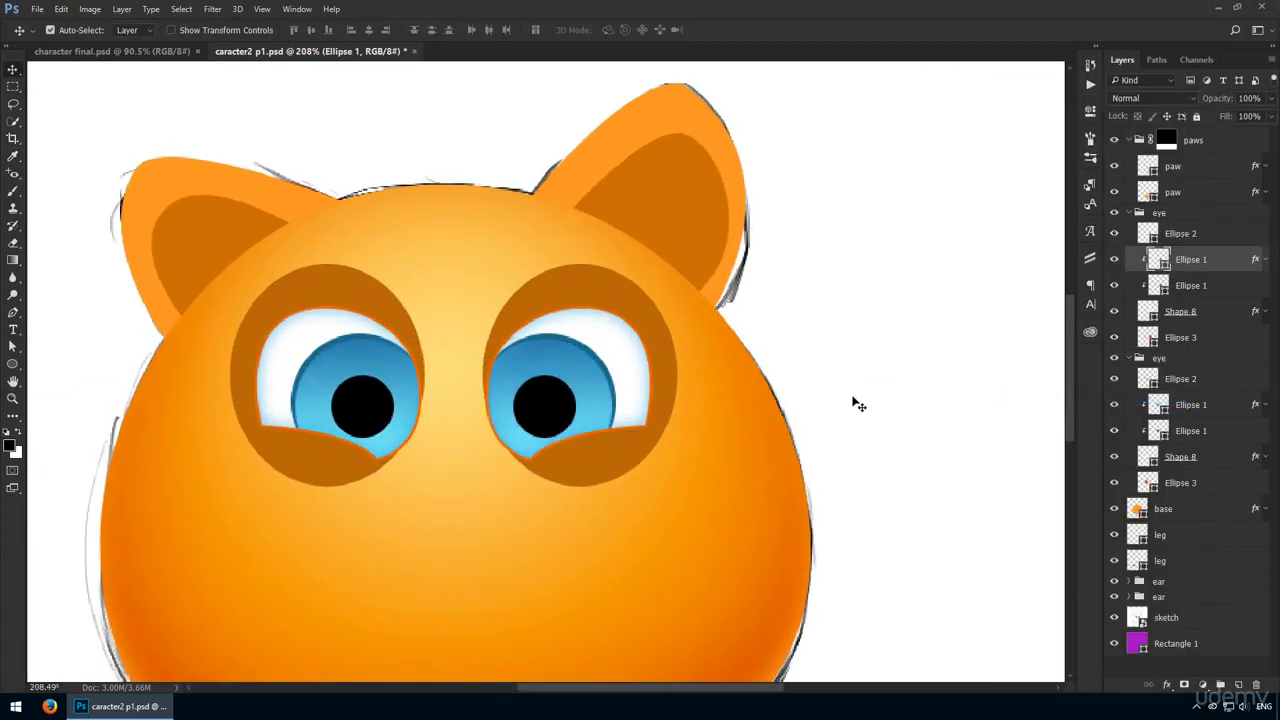
{"action": "key", "text": "ctrl+0"}
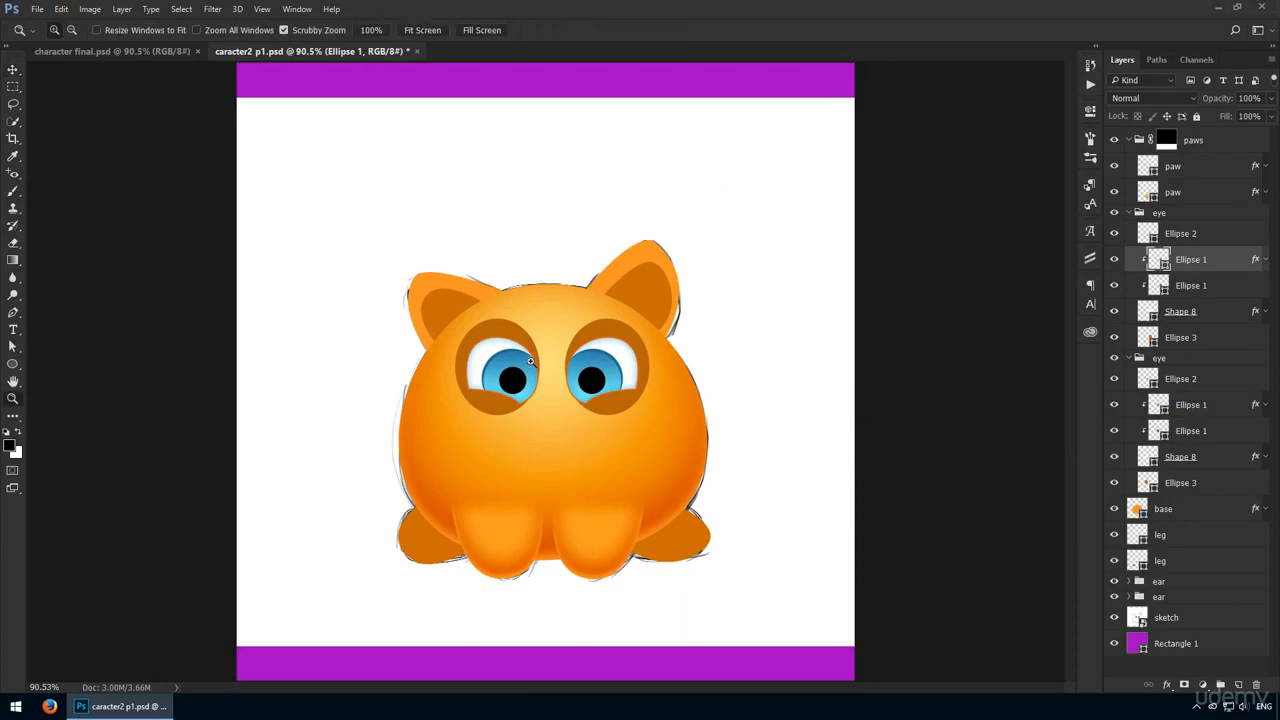
- Recolour the brown ellipse behind the left eye to #f98a32
{"action": "left_click_drag", "start_coordinate": [478, 366], "coordinate": [520, 388]}
{"action": "left_click", "coordinate": [455, 456], "text": "ctrl"}
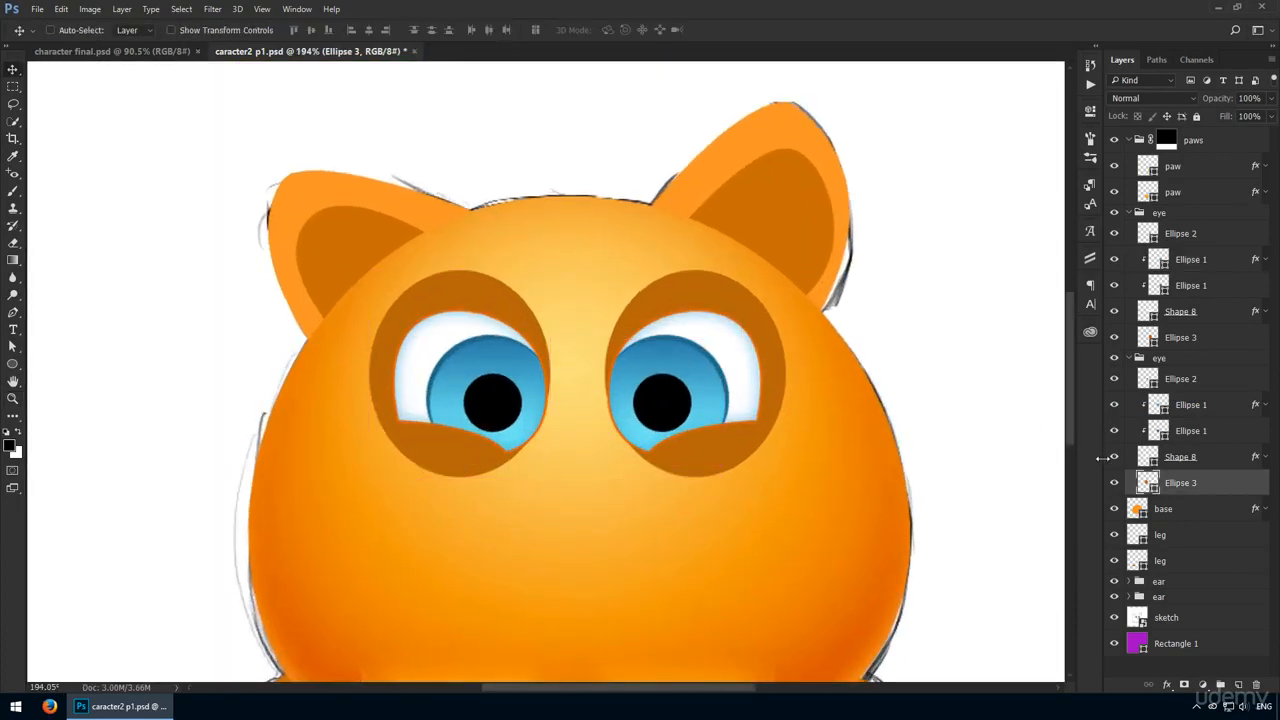
{"action": "double_click", "coordinate": [1147, 483]}
{"action": "type", "text": "f98a32"}
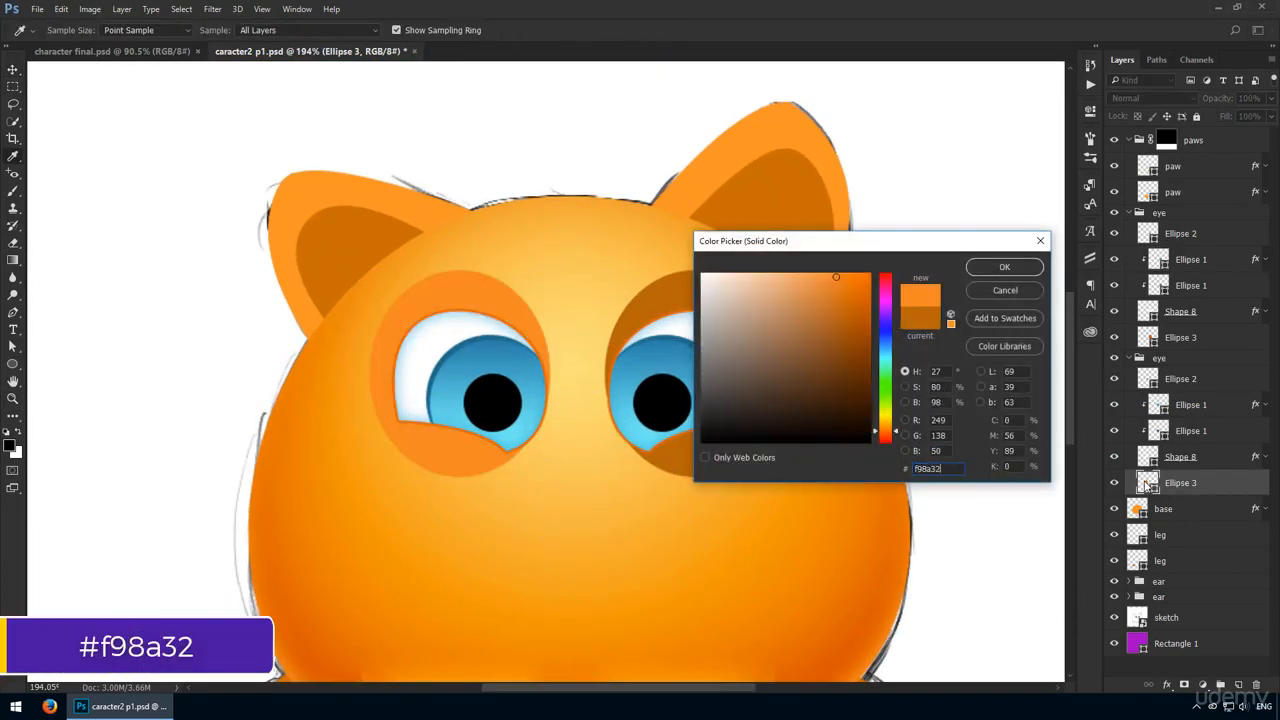
{"action": "key", "text": "Return"}
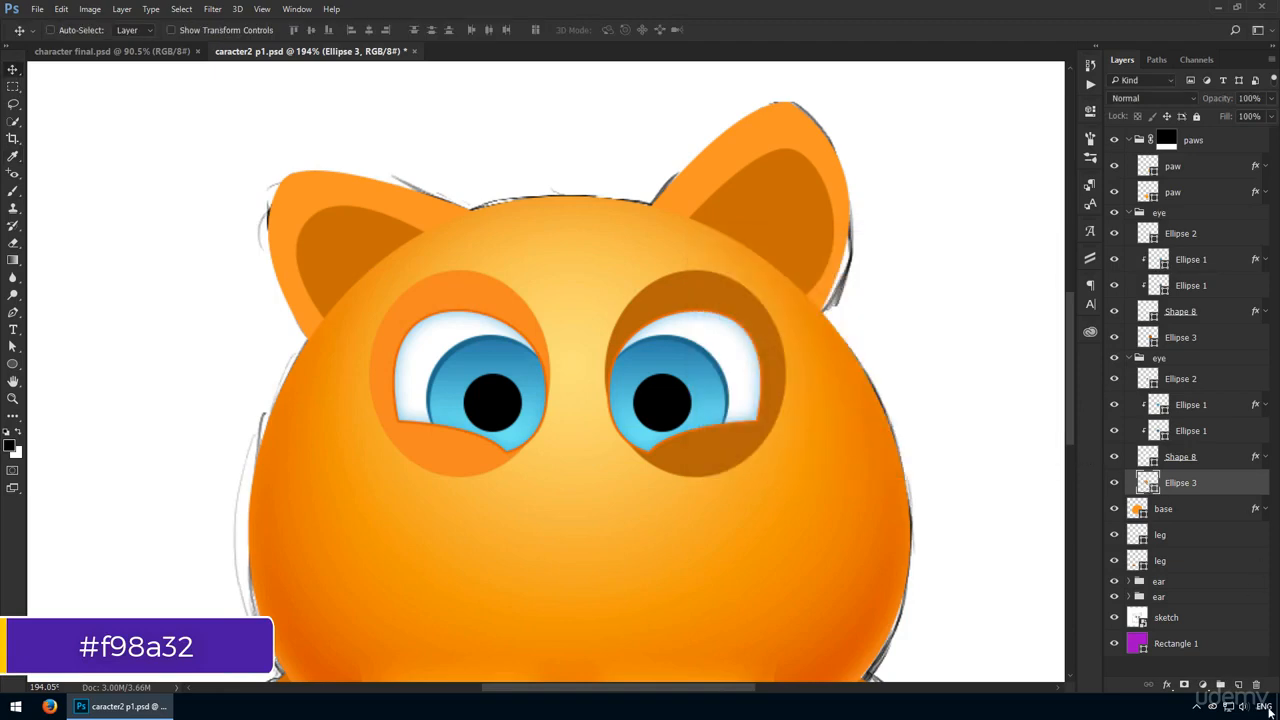
- Add a layer mask to the left eye's orange ellipse and fade it downward with a white-to-black linear gradient, leaving only the brow area
{"action": "left_click", "coordinate": [1184, 685]}
{"action": "key", "text": "x"}
{"action": "key", "text": "g"}
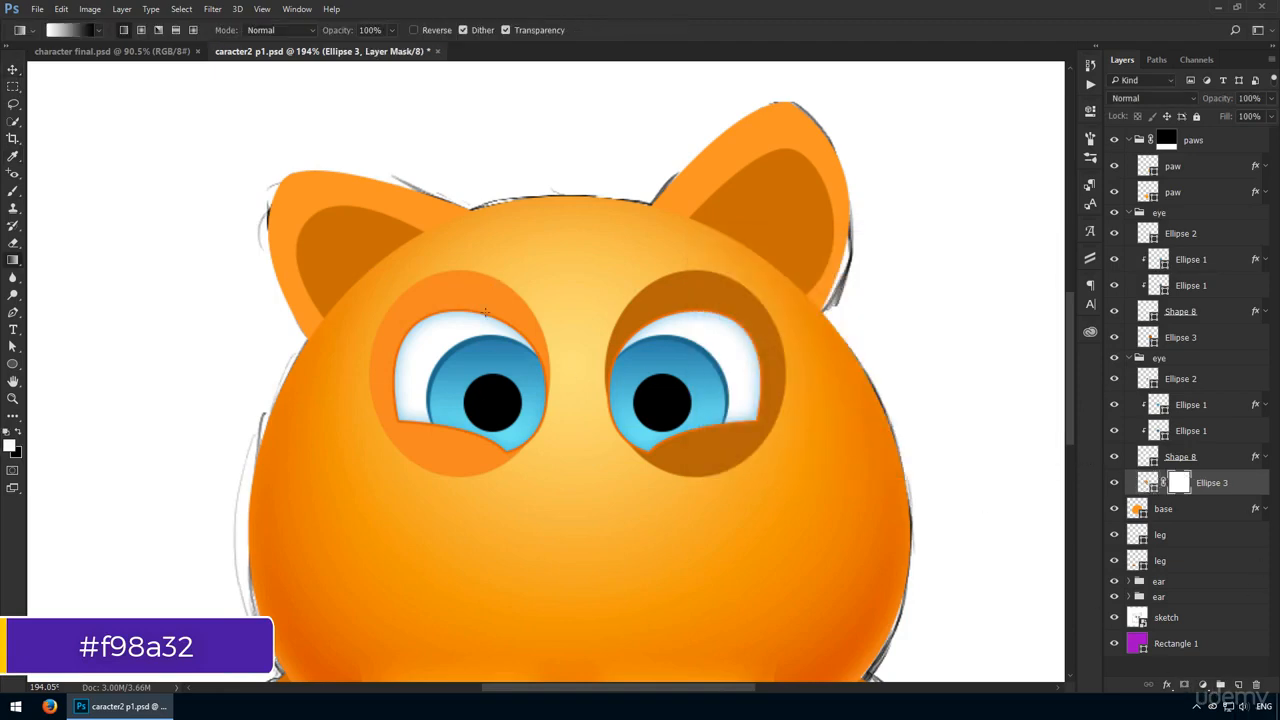
{"action": "left_click_drag", "start_coordinate": [485, 312], "coordinate": [485, 306]}
{"action": "left_click_drag", "start_coordinate": [481, 318], "coordinate": [465, 385]}
{"action": "left_click_drag", "start_coordinate": [460, 271], "coordinate": [459, 332]}
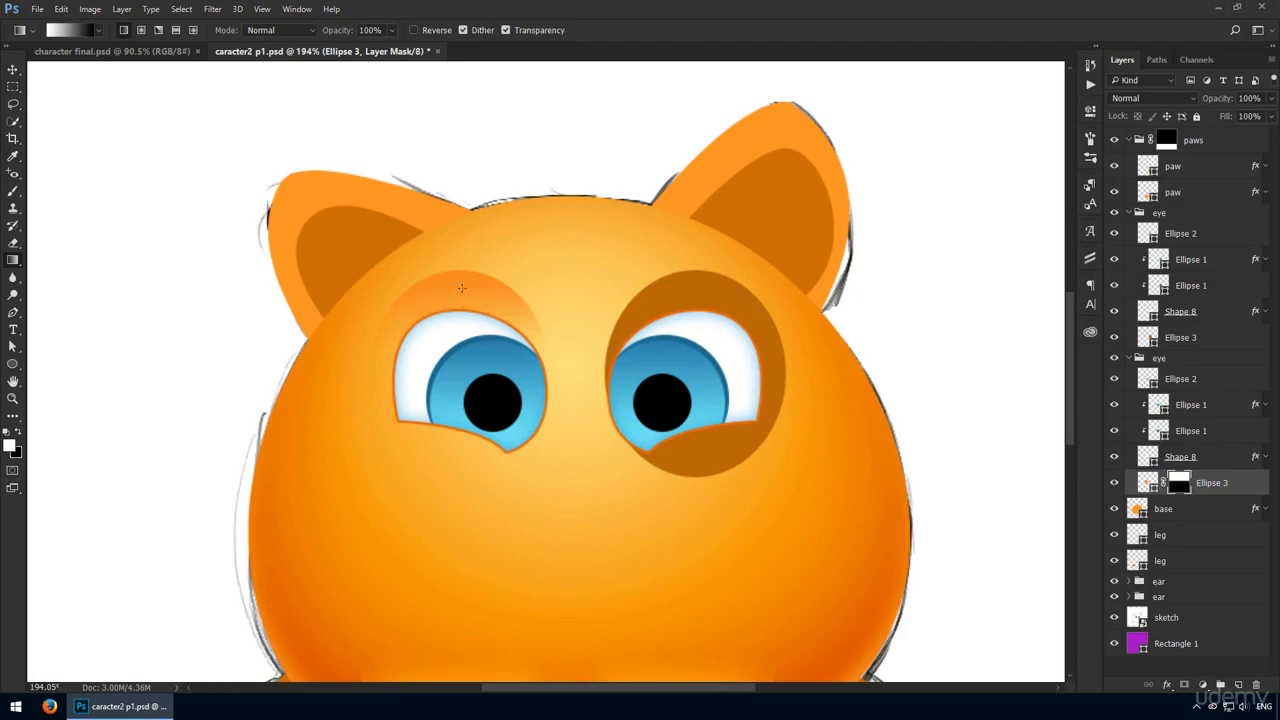
{"action": "left_click_drag", "start_coordinate": [468, 262], "coordinate": [468, 347]}
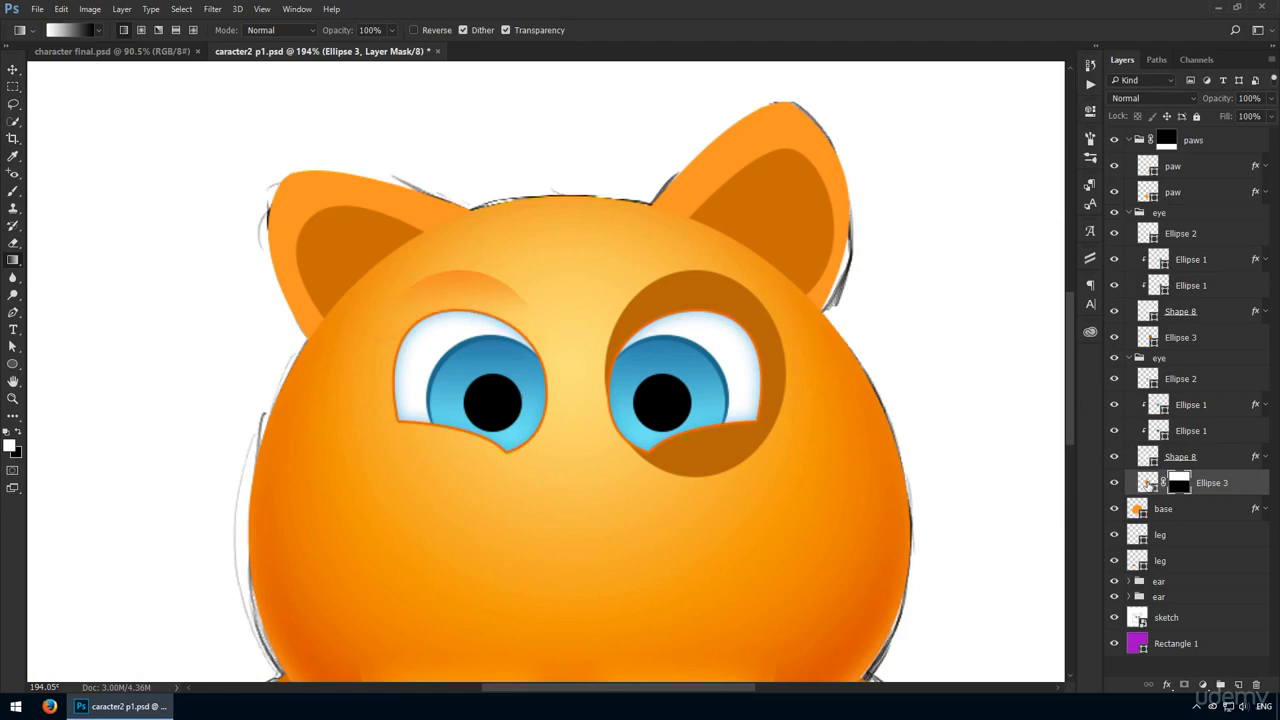
- Recolour the brown ellipse behind the right eye to #f98a32, matching the left one
{"action": "double_click", "coordinate": [1147, 482]}
{"action": "key", "text": "Escape"}
{"action": "key", "text": "v"}
{"action": "left_click", "coordinate": [716, 310]}
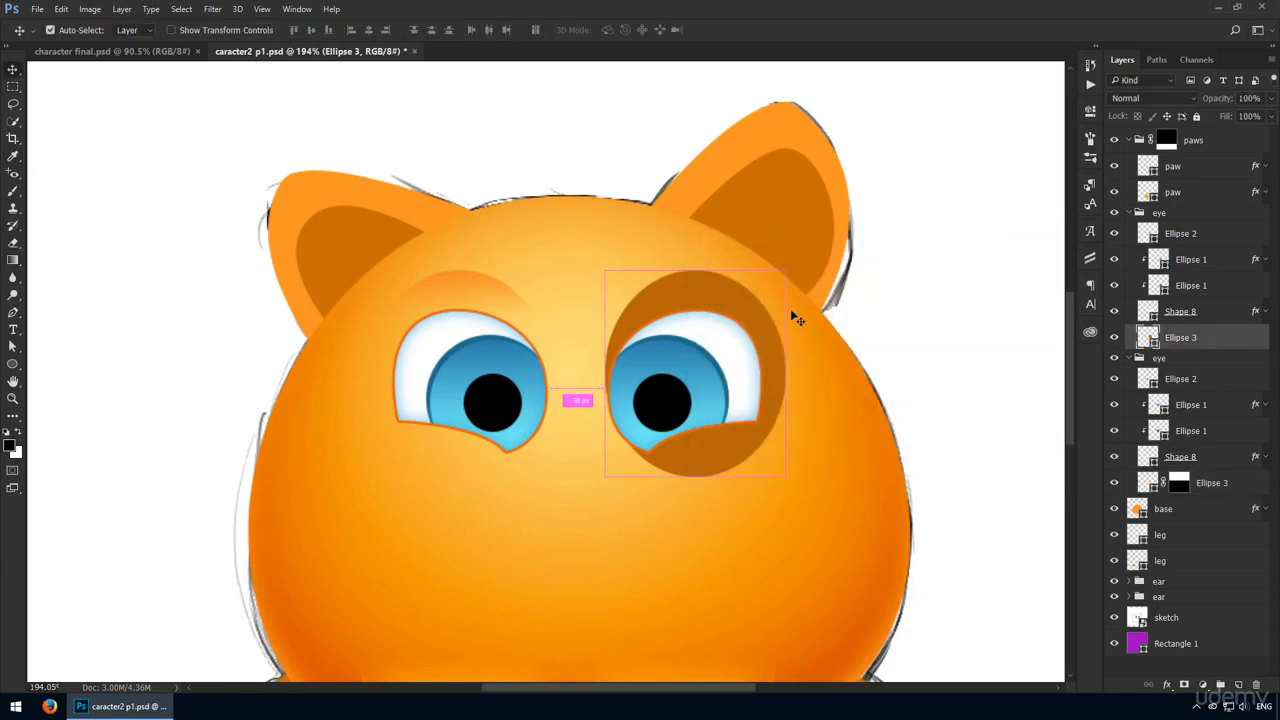
{"action": "double_click", "coordinate": [1148, 337]}
{"action": "key", "text": "Return"}
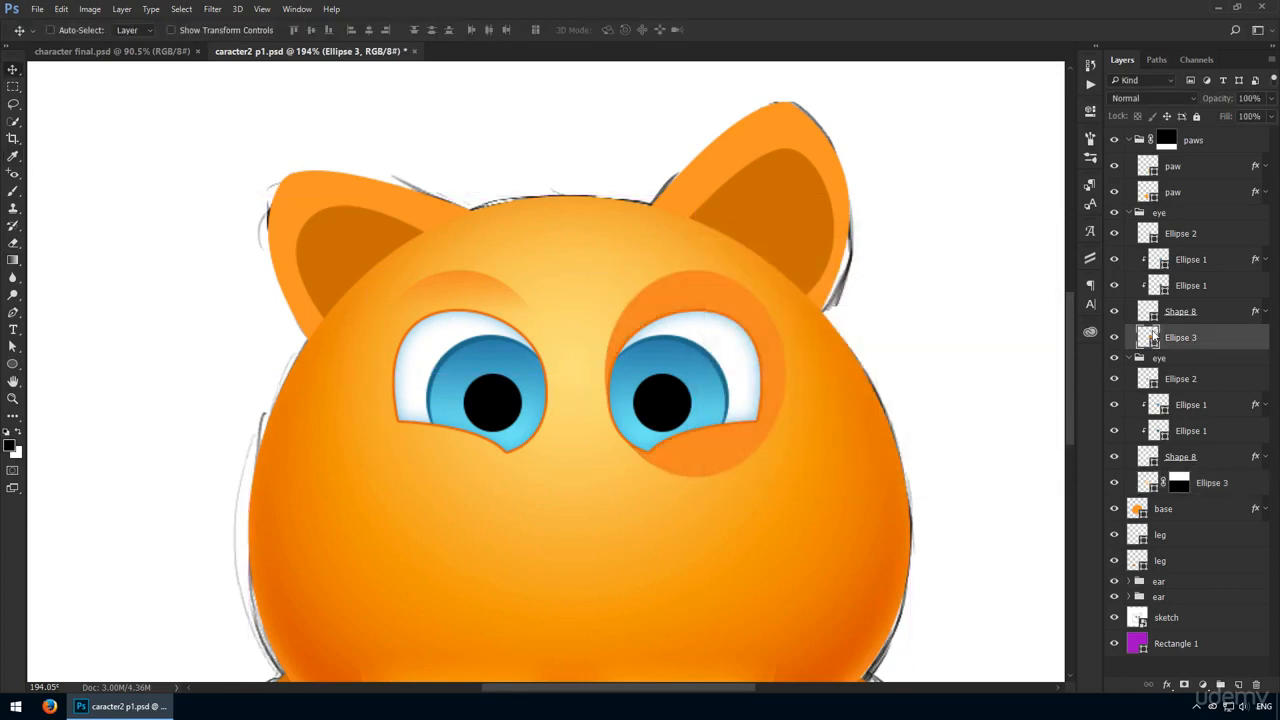
- Compare the ellipses behind both eyes and check the right one's fill colour
{"action": "left_click", "coordinate": [481, 292], "text": "ctrl"}
{"action": "key", "text": "ctrl+1"}
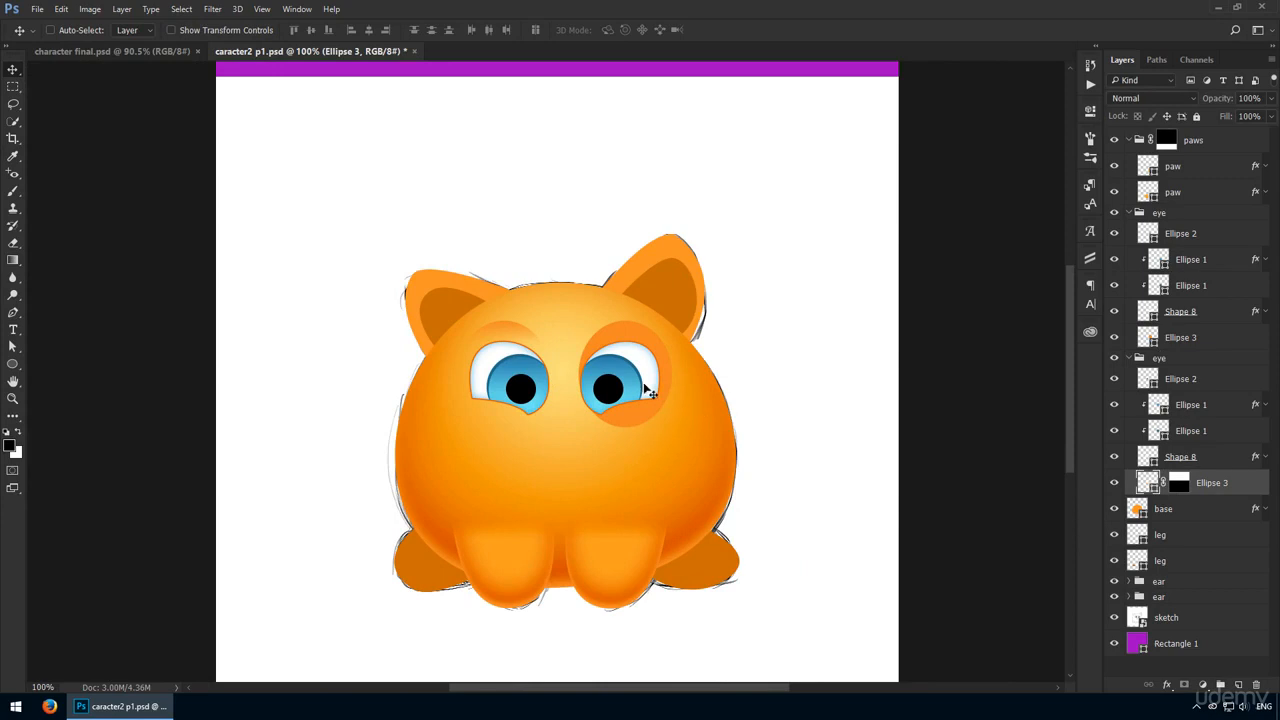
{"action": "left_click_drag", "start_coordinate": [647, 390], "coordinate": [680, 403]}
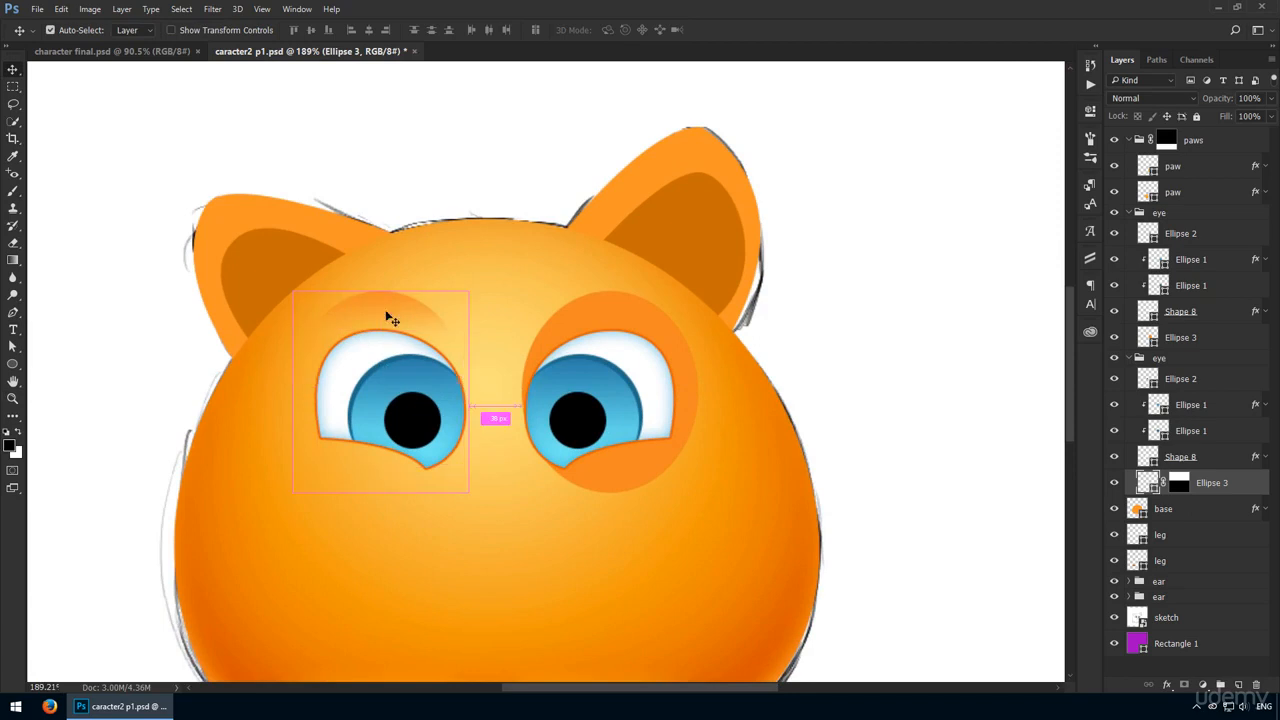
{"action": "left_click", "coordinate": [618, 314]}
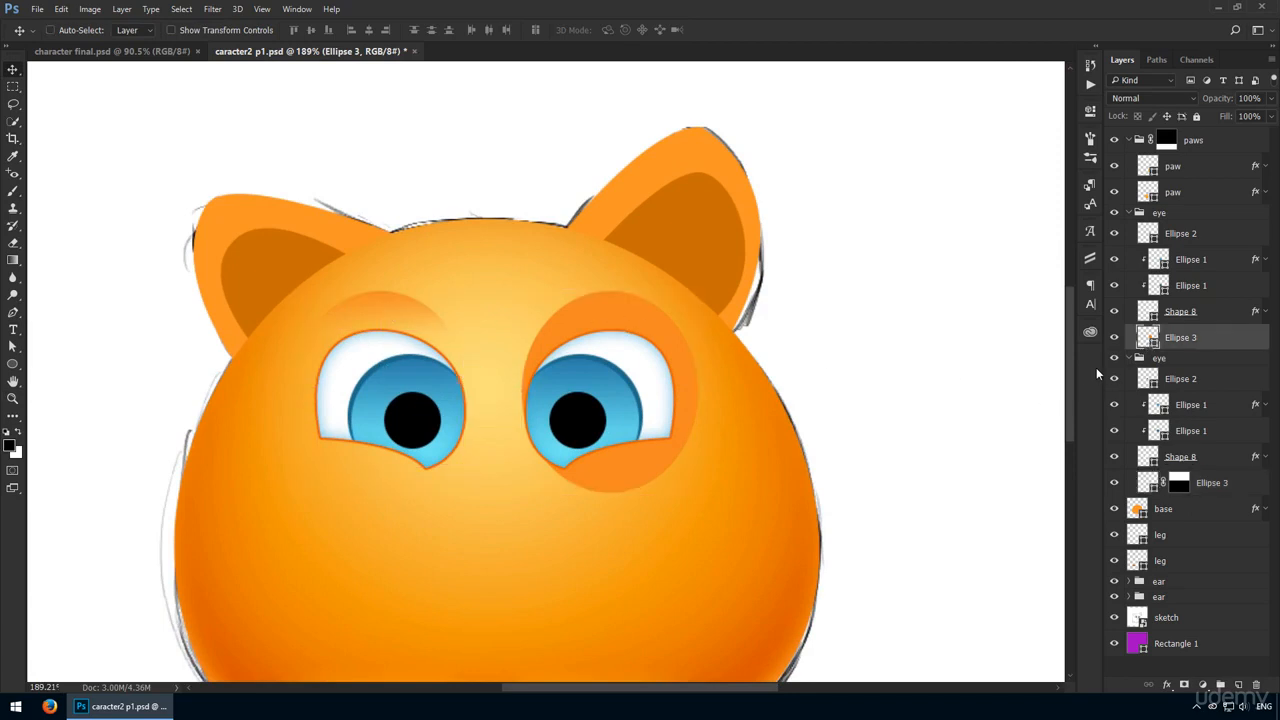
{"action": "double_click", "coordinate": [1147, 337]}
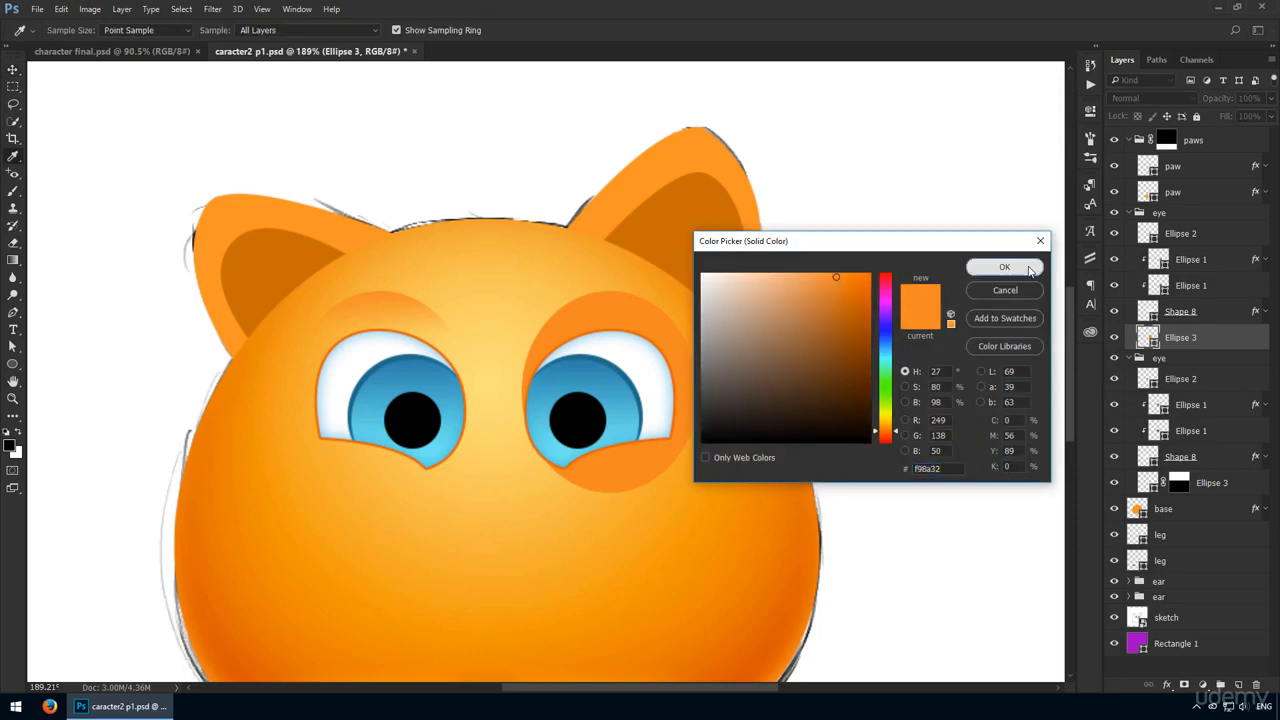
{"action": "key", "text": "Return"}
- Duplicate the left eye ellipse's gradient layer mask onto the ellipse behind the right eye
{"action": "left_click", "coordinate": [1179, 483]}
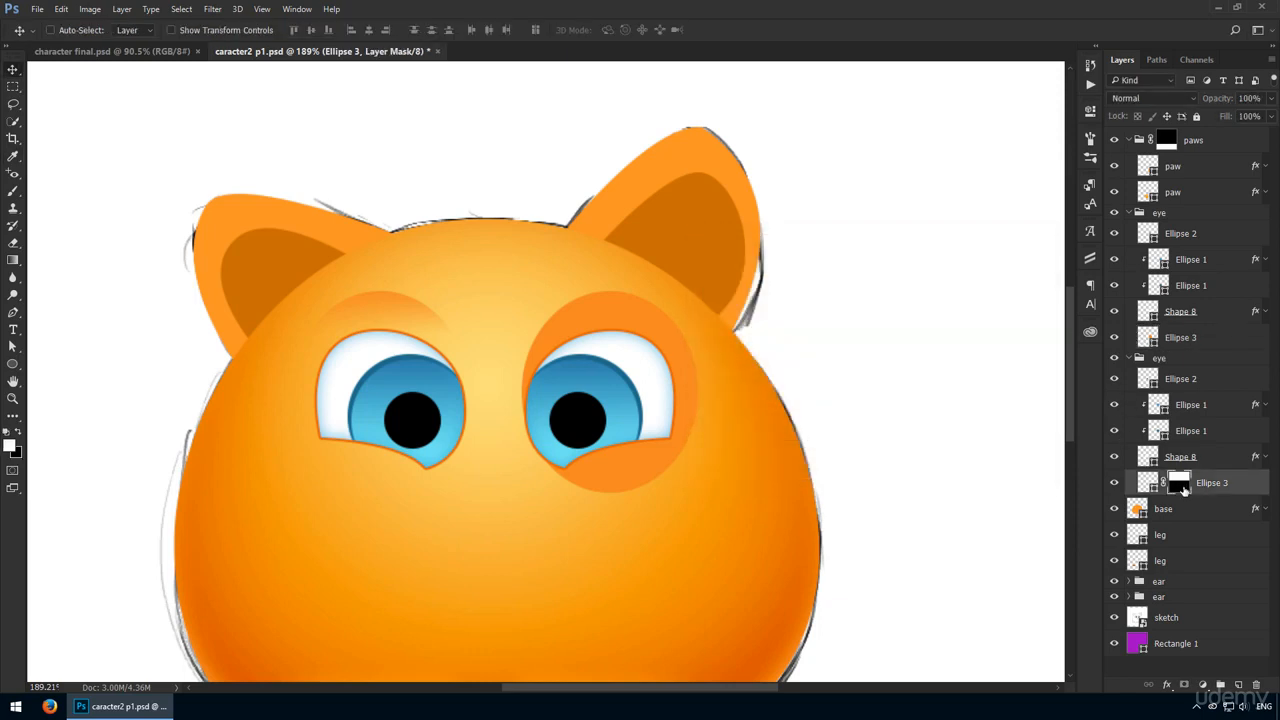
{"action": "key", "text": "alt"}
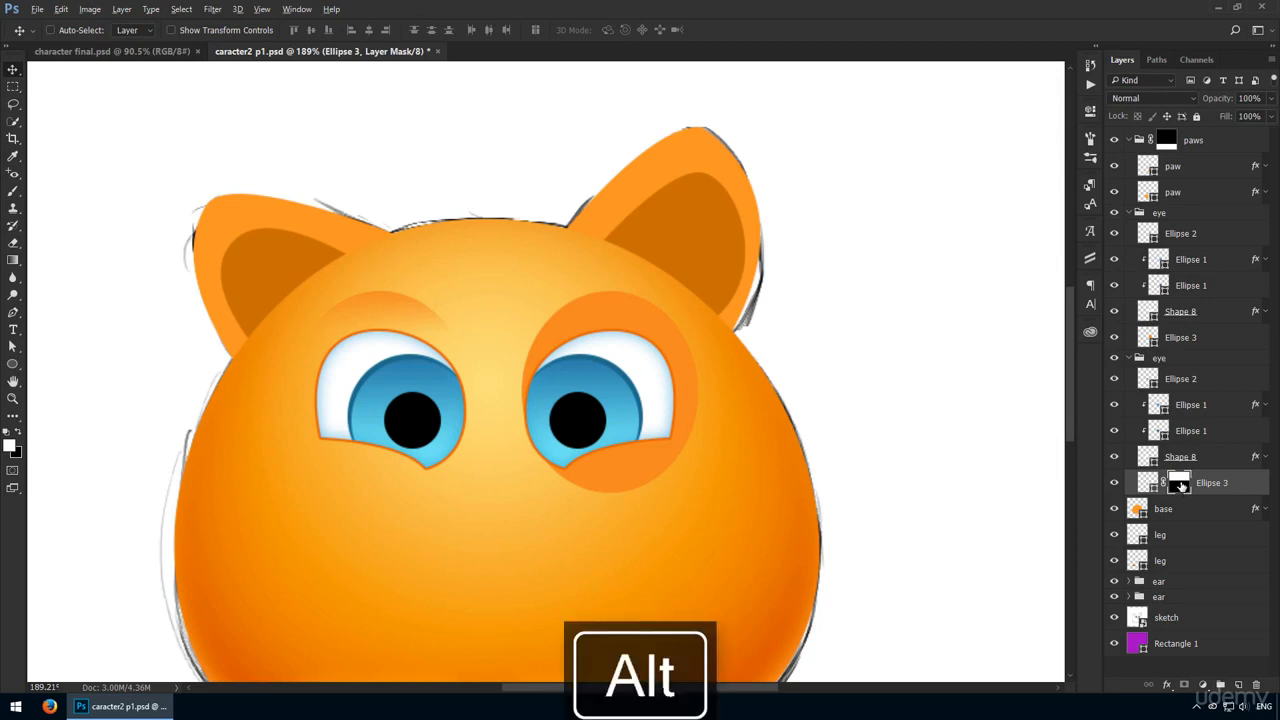
{"action": "left_click_drag", "start_coordinate": [1179, 483], "coordinate": [1203, 343]}
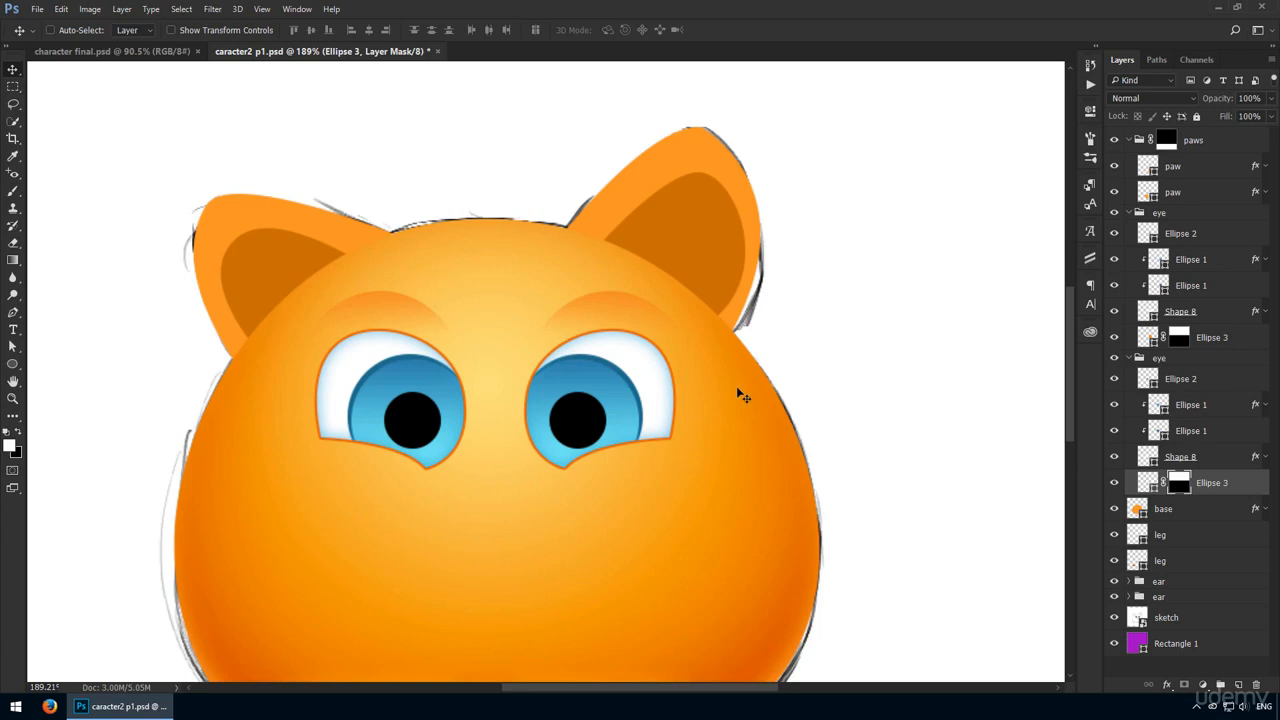
- Hide the sketch layer and collapse both eye groups
{"action": "key", "text": "ctrl+1"}
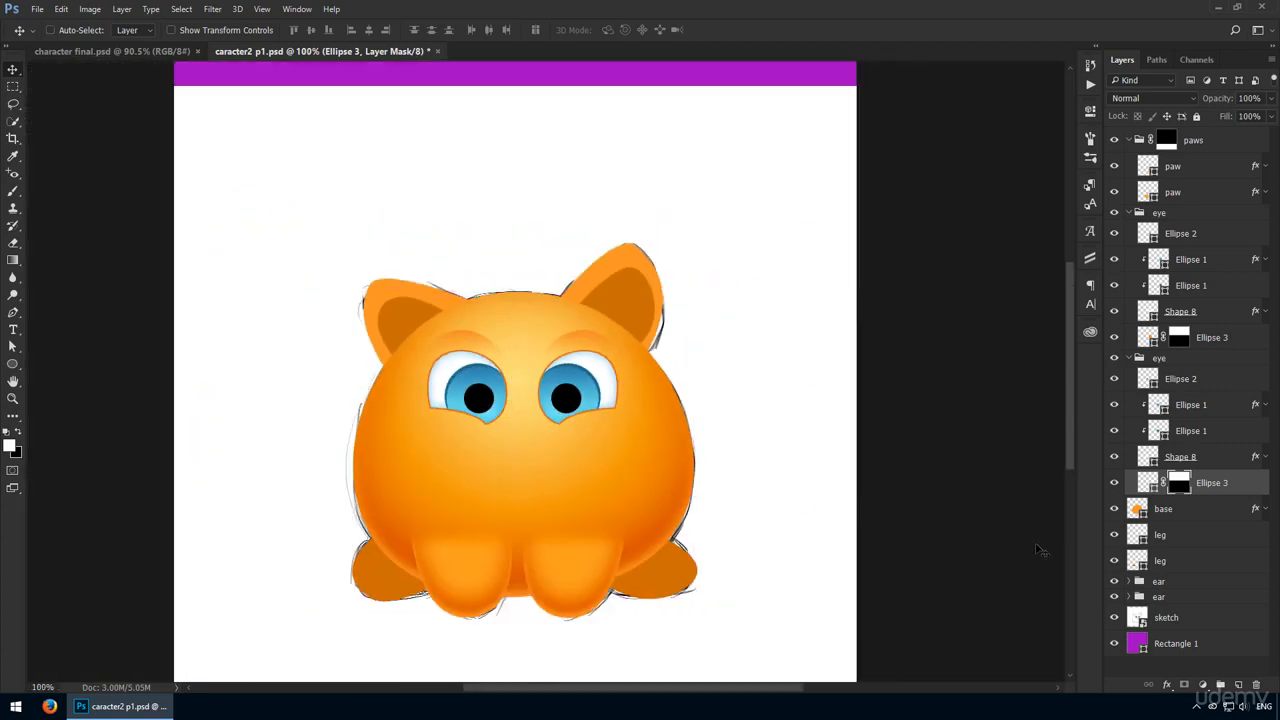
{"action": "left_click", "coordinate": [1114, 617]}
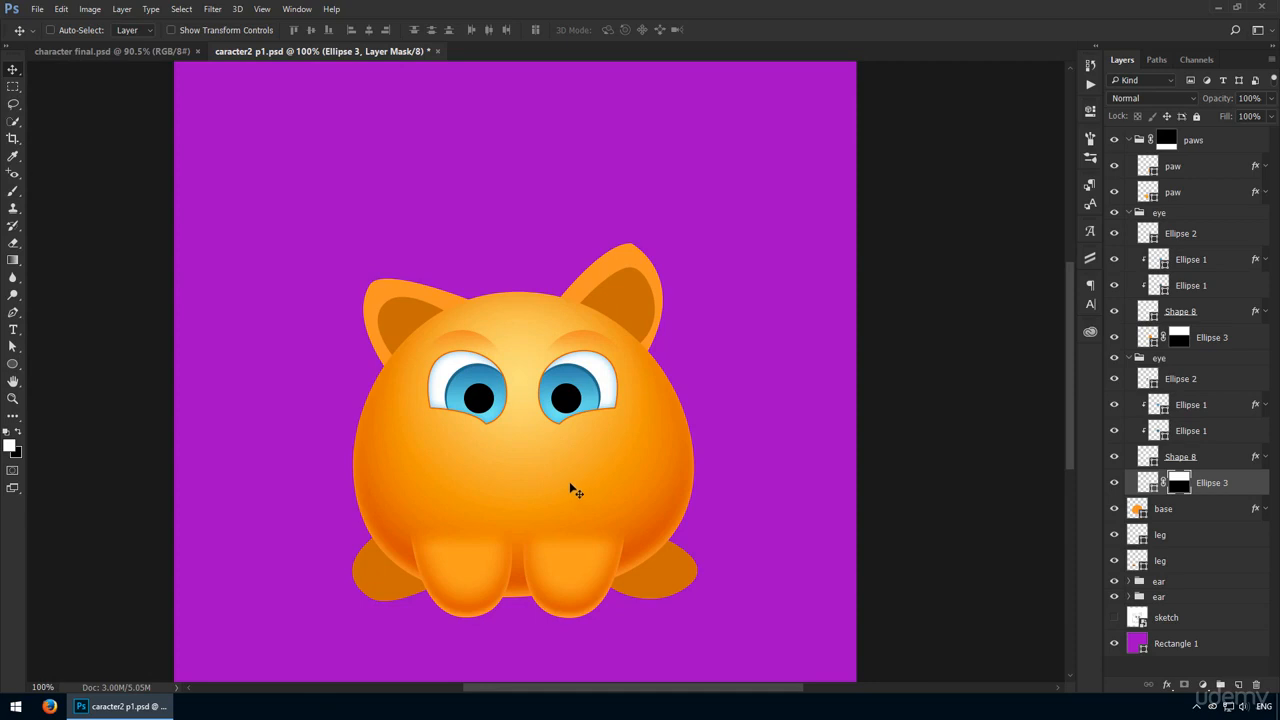
{"action": "left_click", "coordinate": [1130, 213], "text": "ctrl"}
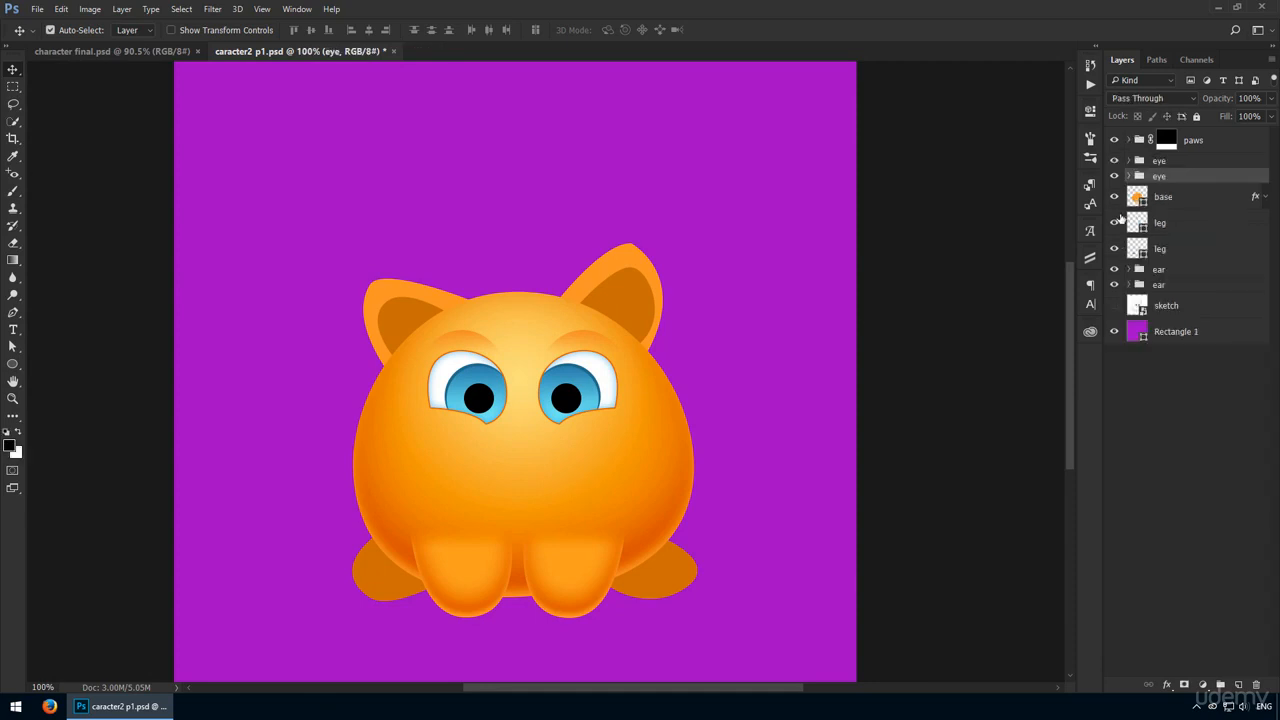
- Recolour the left ear's outer shape to #ffa132
{"action": "key", "text": "ctrl+space"}
{"action": "left_click_drag", "start_coordinate": [426, 332], "coordinate": [487, 365]}
{"action": "key", "text": "v"}
{"action": "left_click", "coordinate": [337, 143], "text": "ctrl"}
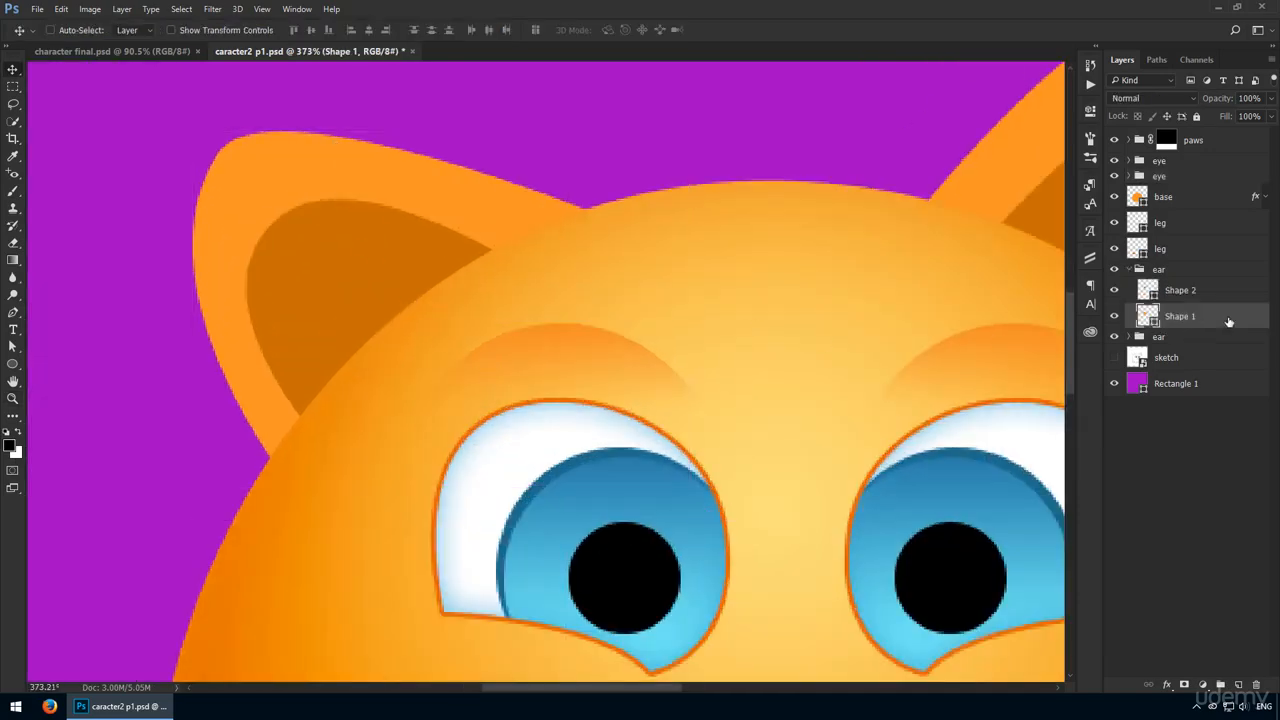
{"action": "double_click", "coordinate": [1148, 316]}
{"action": "type", "text": "ff"}
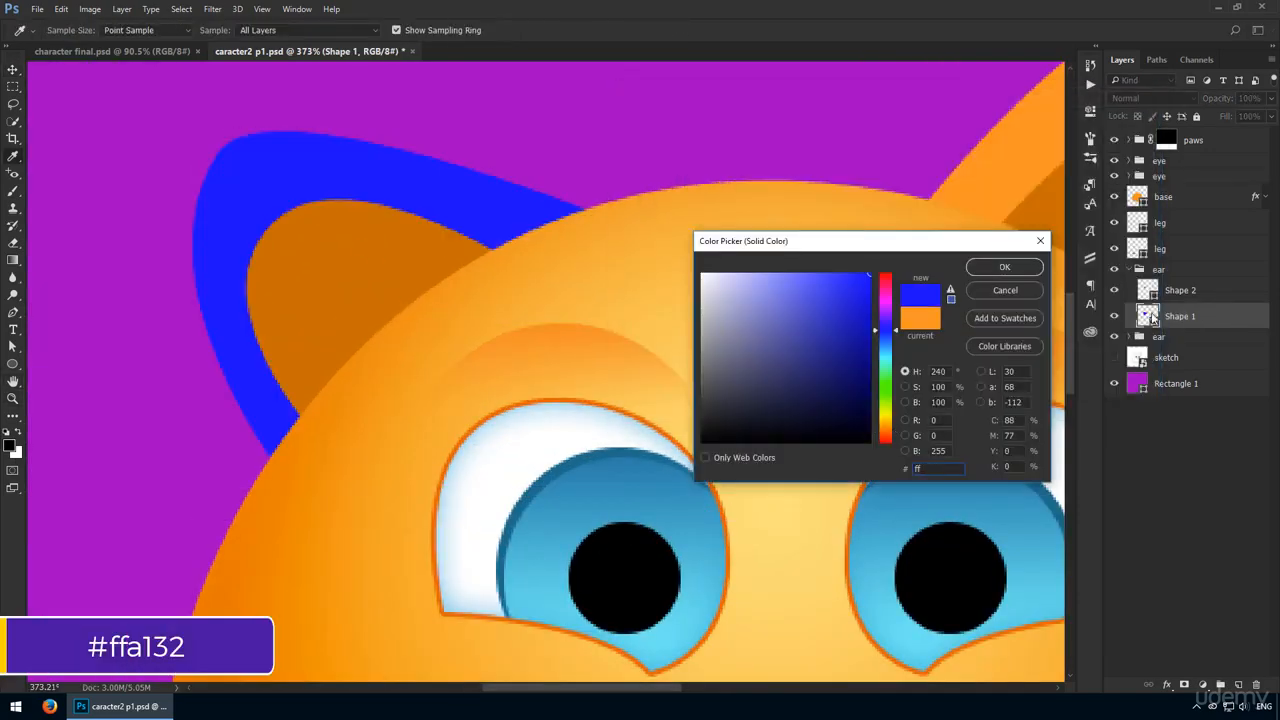
{"action": "type", "text": "a132"}
{"action": "key", "text": "ctrl+1"}
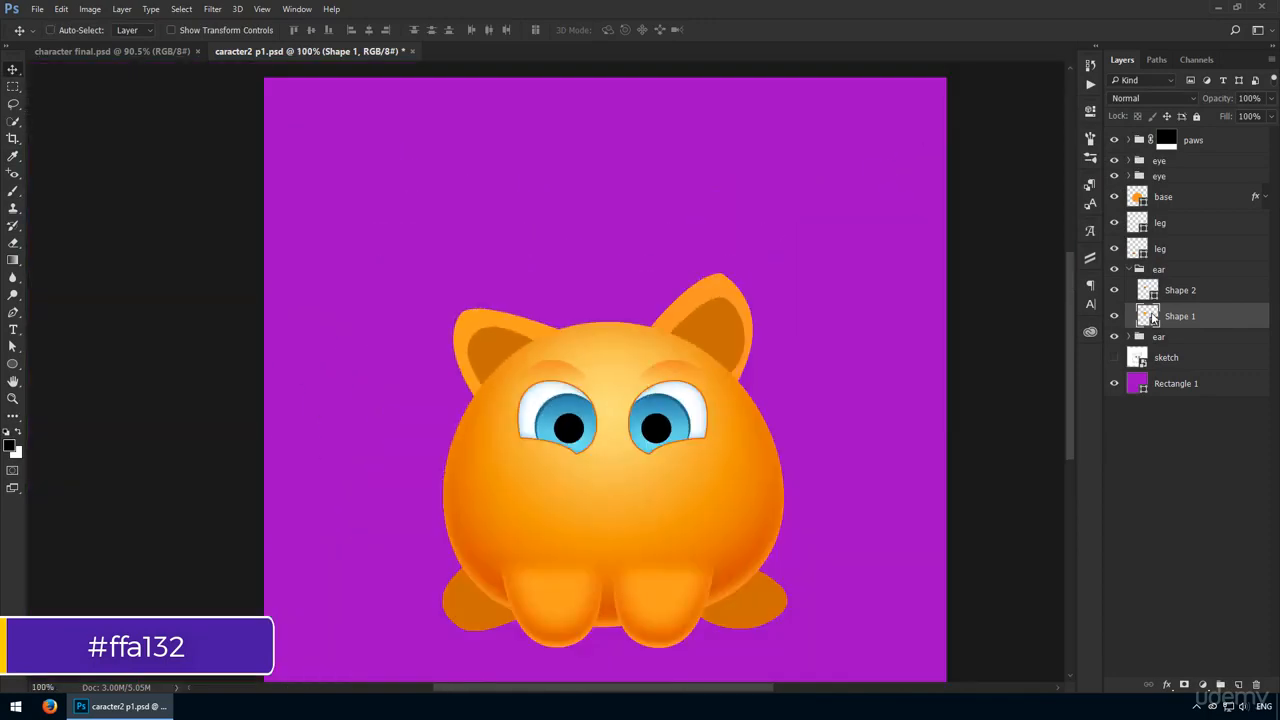
{"action": "key", "text": "Return"}
- Recolour the right ear's outer shape to #ffa132, matching the left ear
{"action": "left_click", "coordinate": [735, 318], "text": "ctrl"}
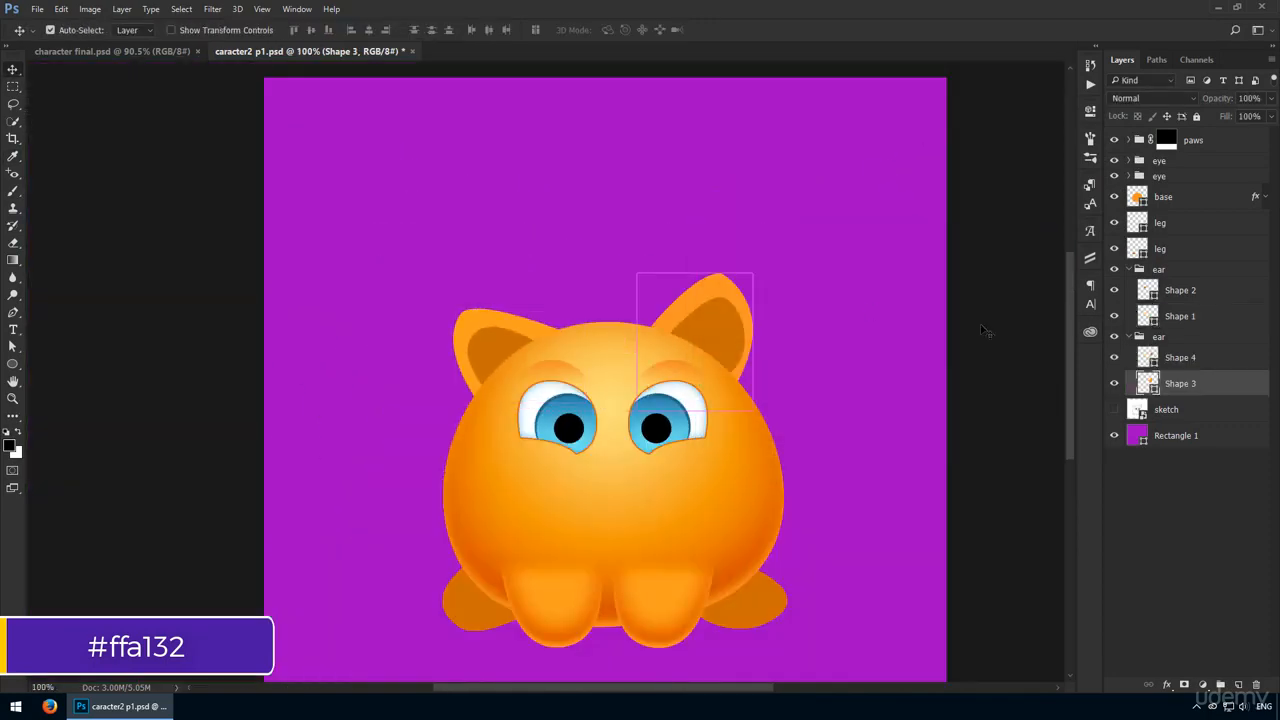
{"action": "double_click", "coordinate": [1147, 384]}
{"action": "key", "text": "Return"}
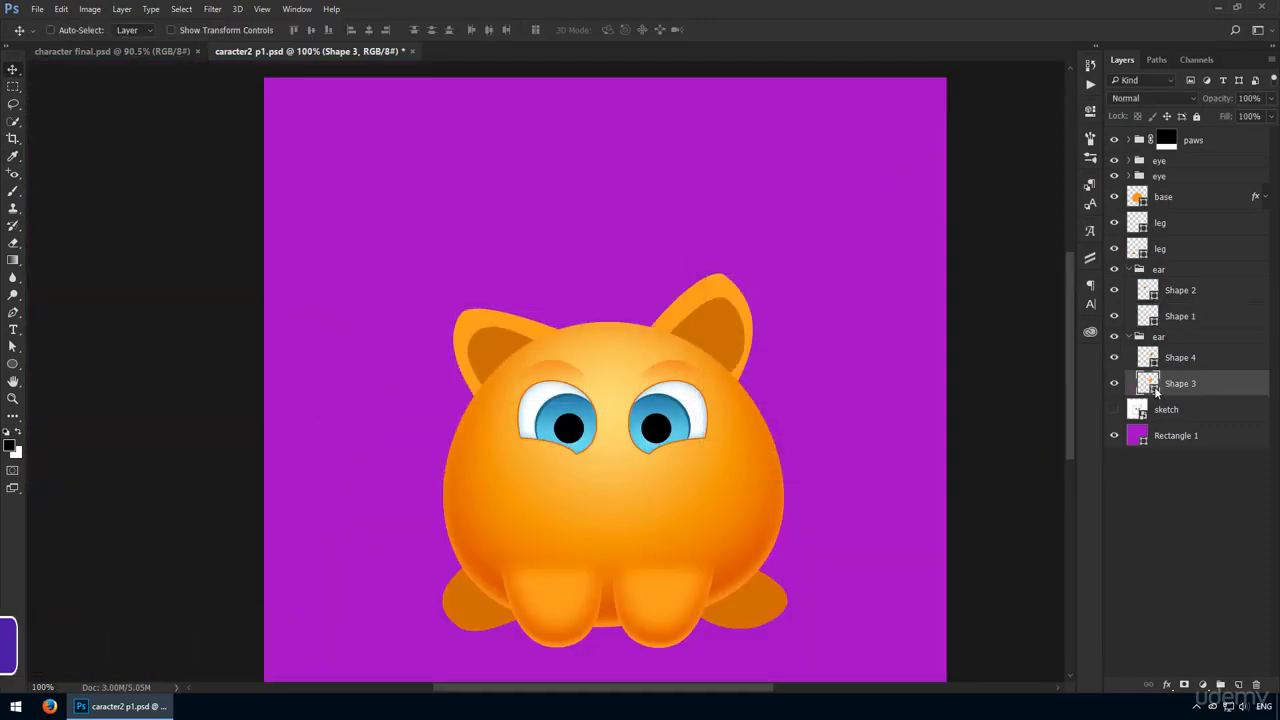
- Add an inner shadow in colour #fedb7a to the left ear's outer shape
{"action": "left_click", "coordinate": [546, 334], "text": "ctrl"}
{"action": "double_click", "coordinate": [1219, 316]}
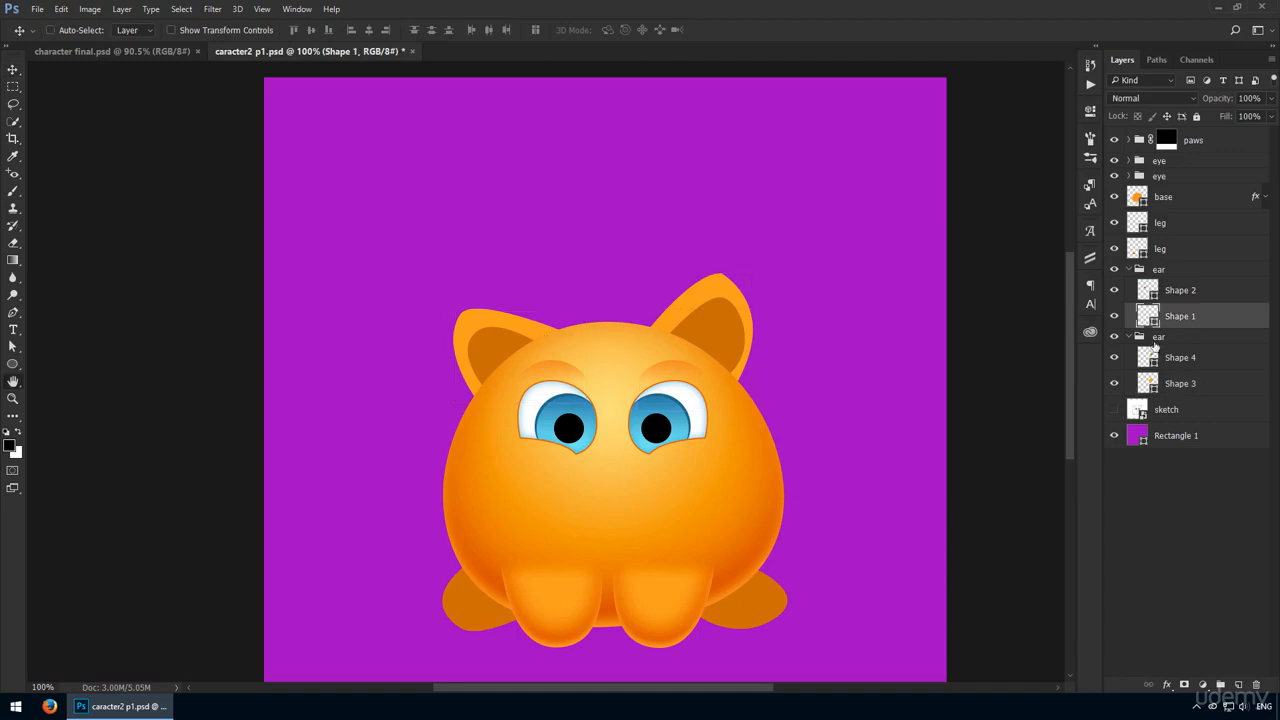
{"action": "left_click", "coordinate": [666, 223]}
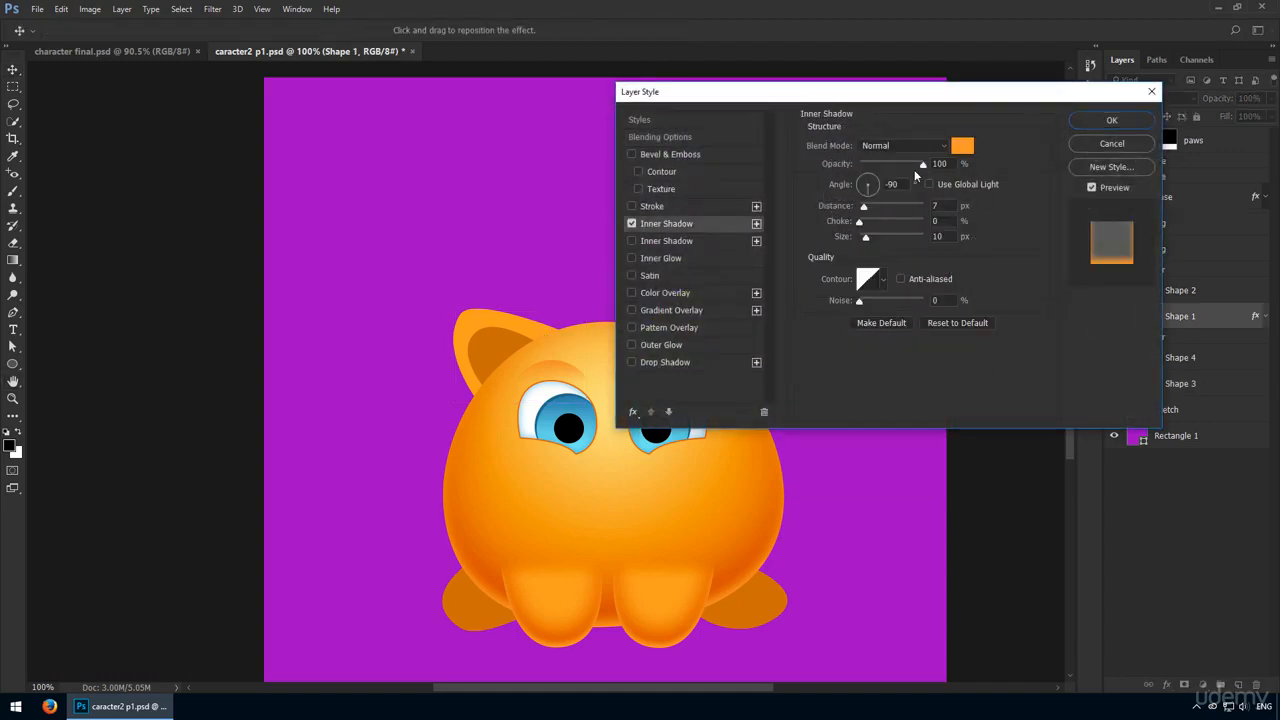
{"action": "left_click", "coordinate": [962, 146]}
{"action": "type", "text": "fe"}
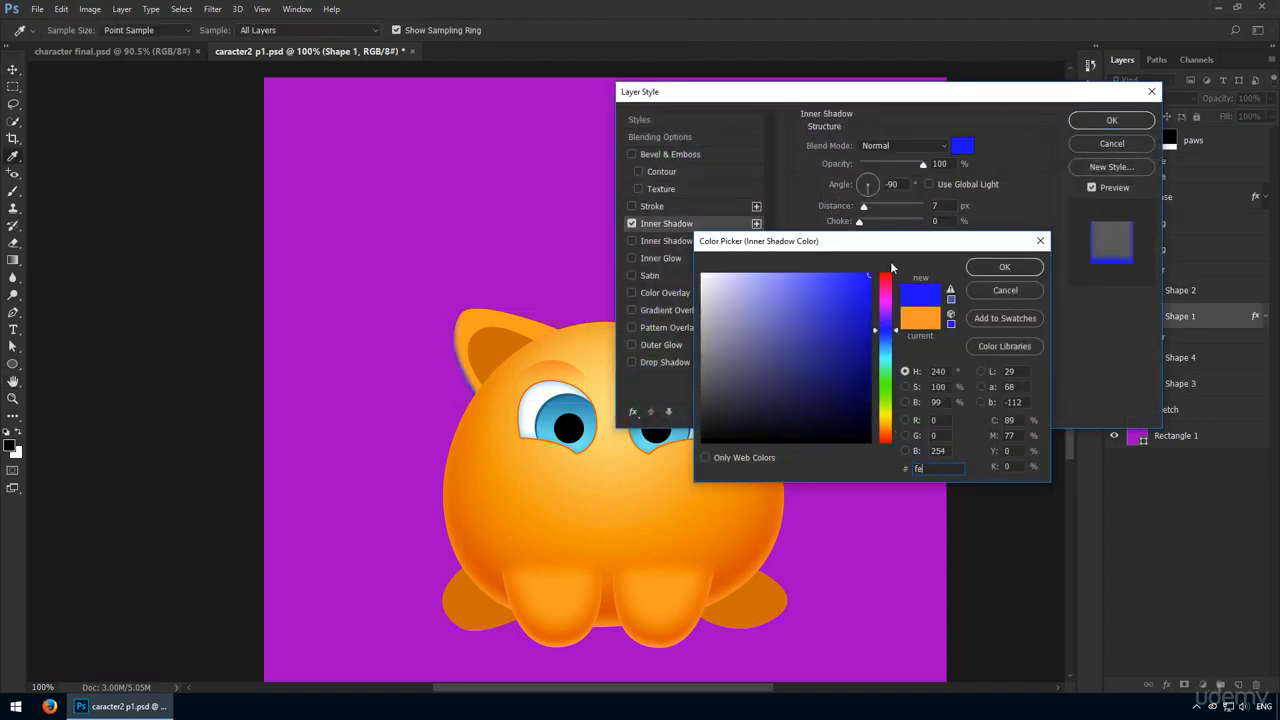
{"action": "type", "text": "db7a"}
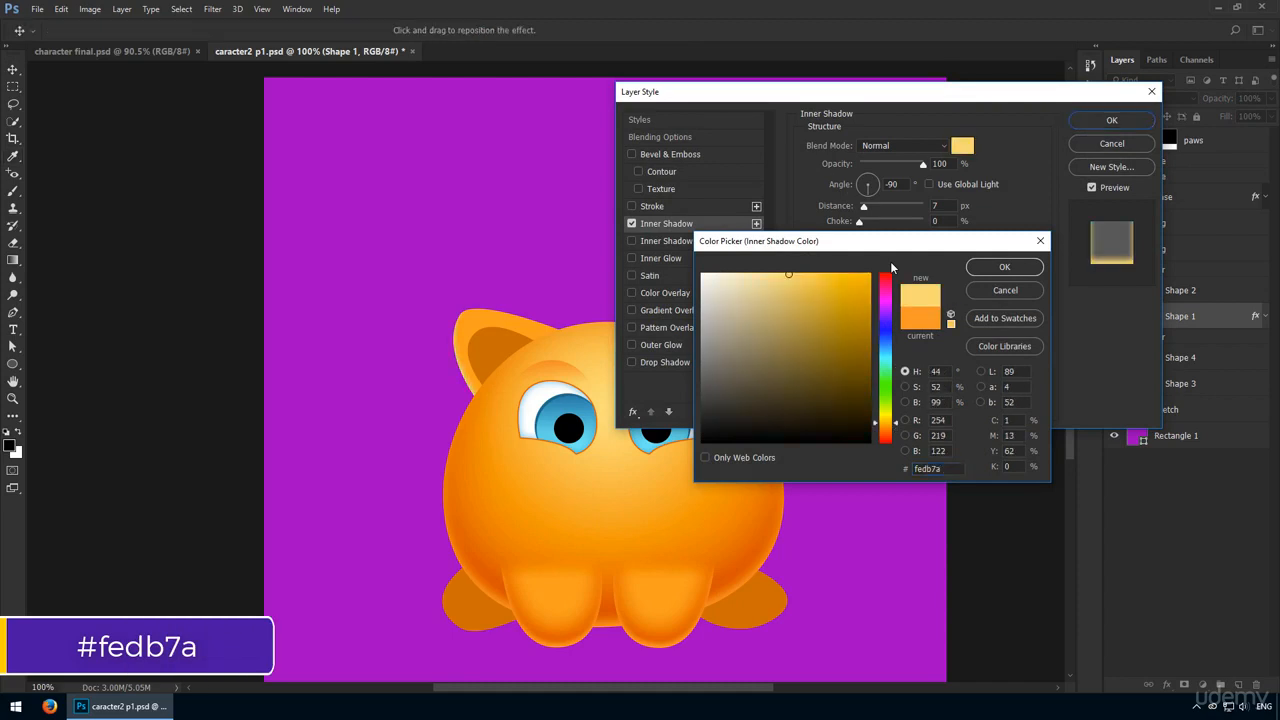
{"action": "key", "text": "Return"}
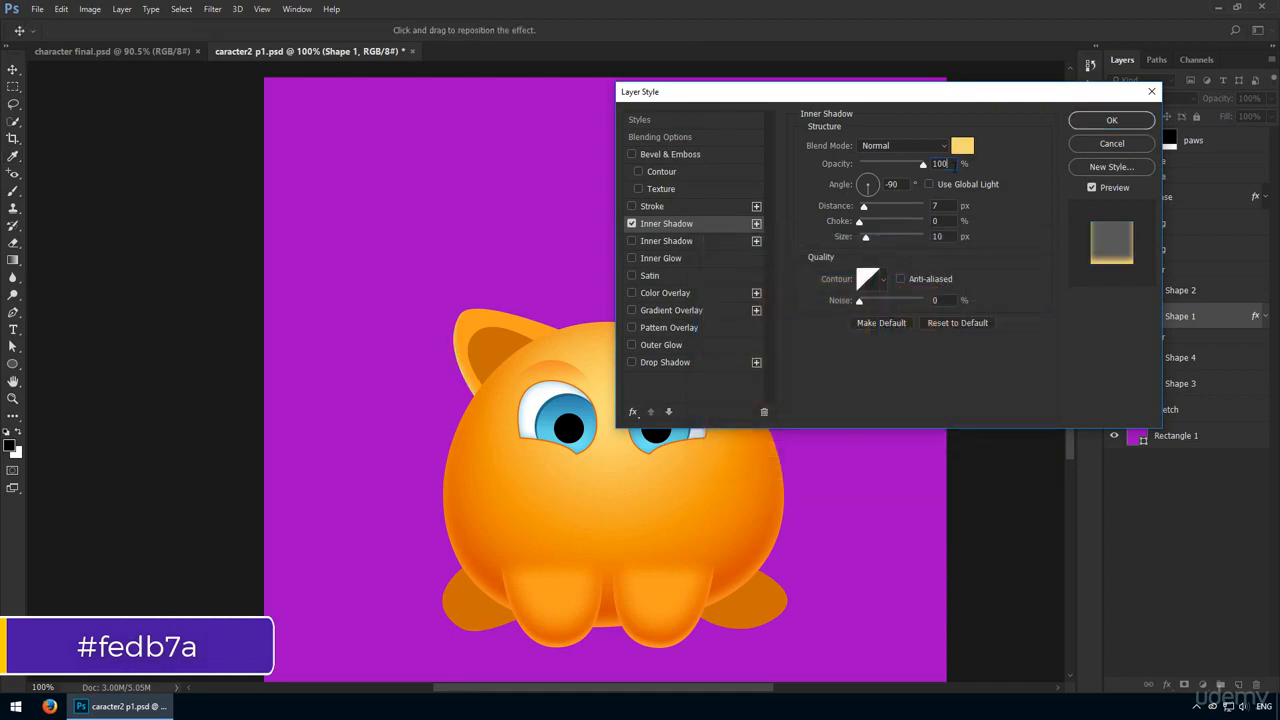
- Set the outer ear's inner shadow to a 90° angle and 18 px size, compare it on and off, and apply it
{"action": "type", "text": "90"}
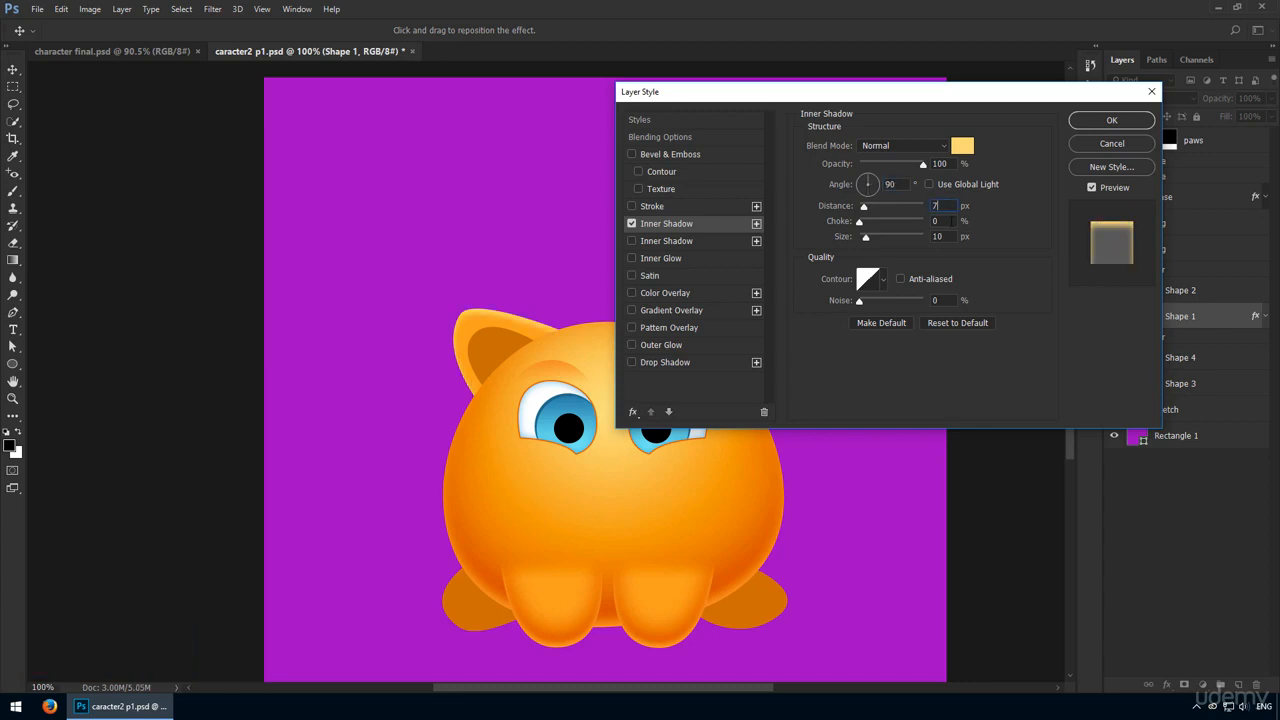
{"action": "double_click", "coordinate": [946, 239]}
{"action": "key", "text": "shift+Up"}
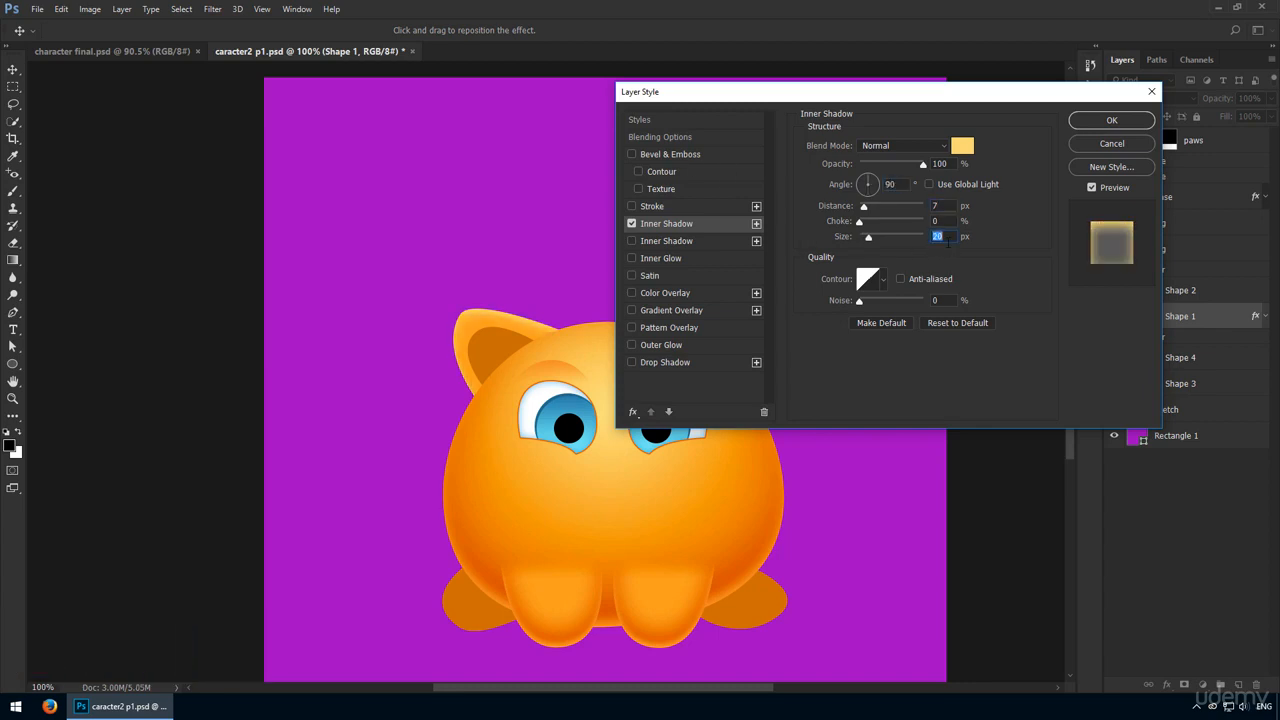
{"action": "left_click", "coordinate": [632, 223]}
{"action": "left_click", "coordinate": [632, 223]}
{"action": "left_click", "coordinate": [632, 223]}
{"action": "left_click", "coordinate": [632, 223]}
{"action": "left_click_drag", "start_coordinate": [1020, 104], "coordinate": [1094, 191]}
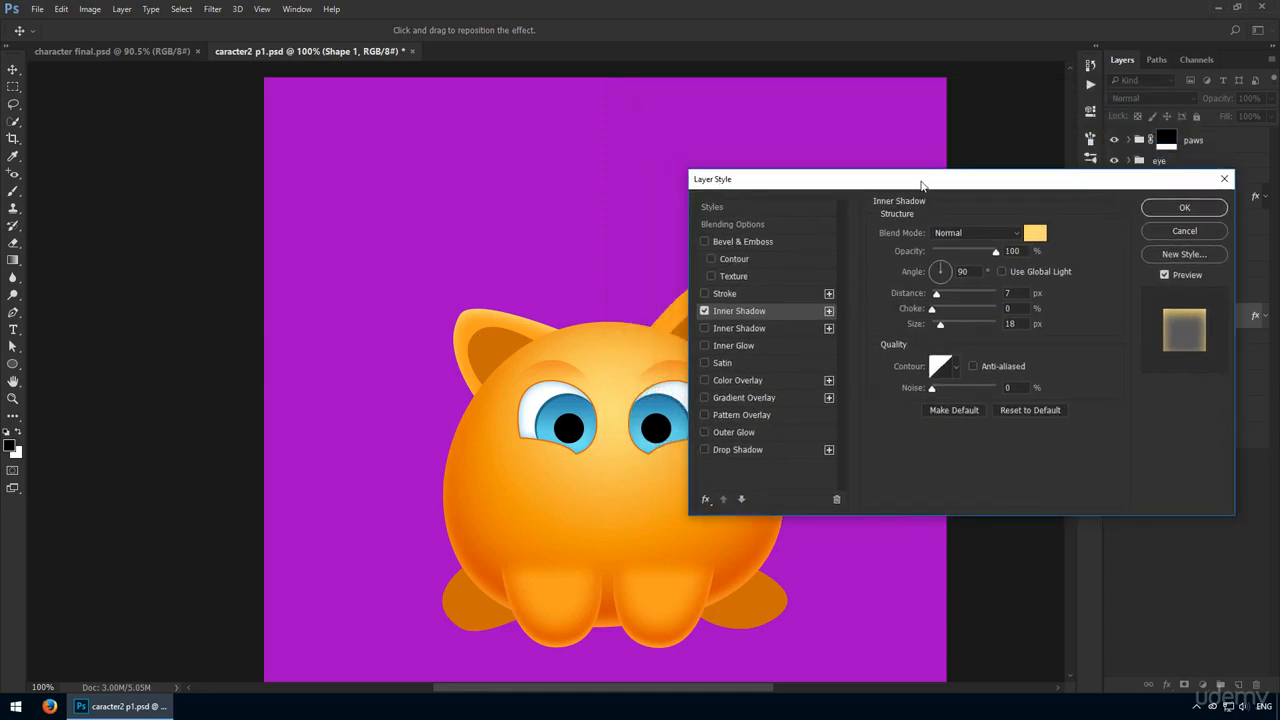
{"action": "left_click_drag", "start_coordinate": [921, 184], "coordinate": [940, 181]}
{"action": "left_click", "coordinate": [1213, 207]}
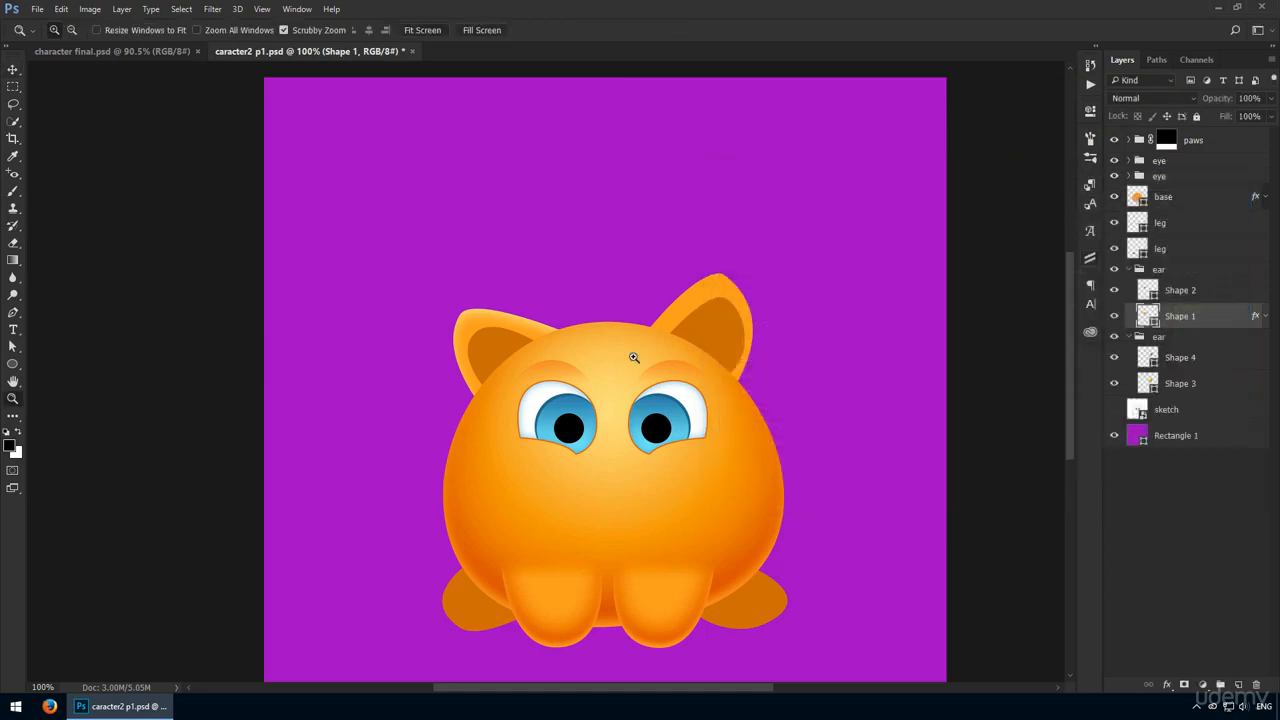
- Recolour the left ear's inner shape to #f38400
{"action": "scroll", "coordinate": [603, 351], "scroll_direction": "up", "scroll_amount": 3}
{"action": "left_click", "coordinate": [414, 343]}
{"action": "double_click", "coordinate": [1145, 288]}
{"action": "type", "text": "f38400"}
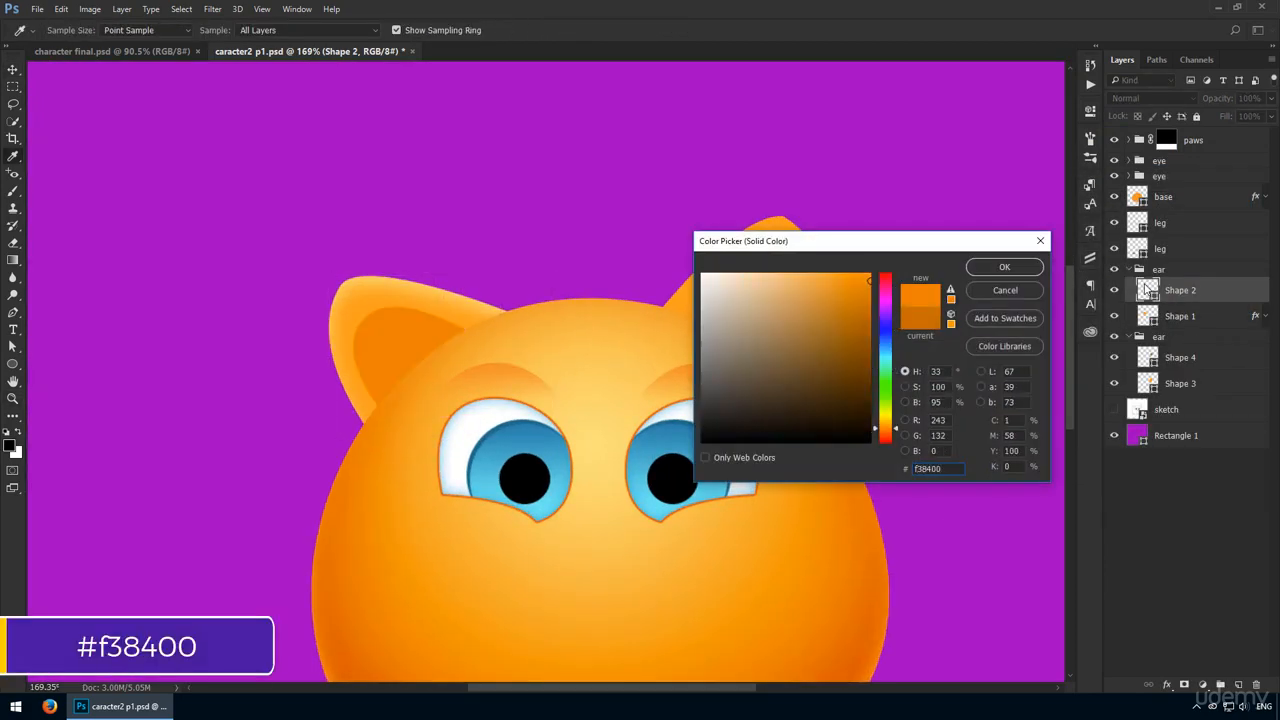
{"action": "key", "text": "Return"}
- Recolour the right ear's inner shape to #f38400 as well
{"action": "left_click", "coordinate": [789, 333]}
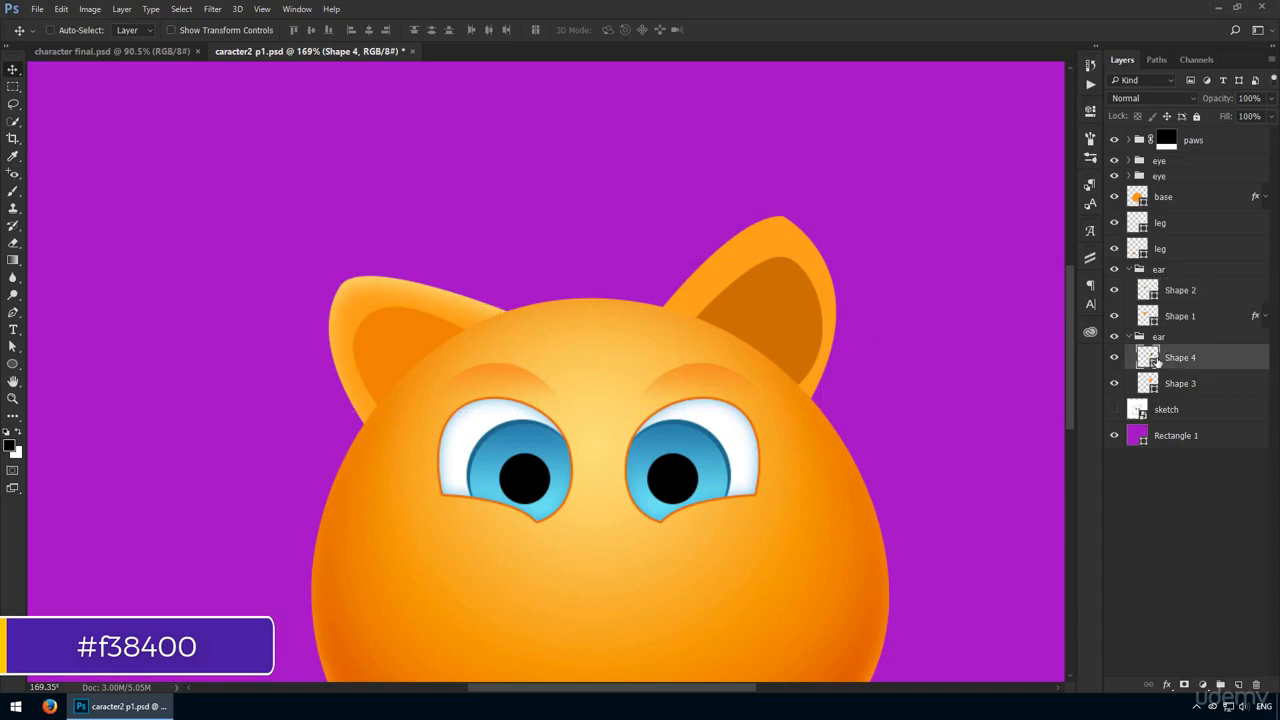
{"action": "double_click", "coordinate": [1147, 357]}
{"action": "key", "text": "Return"}
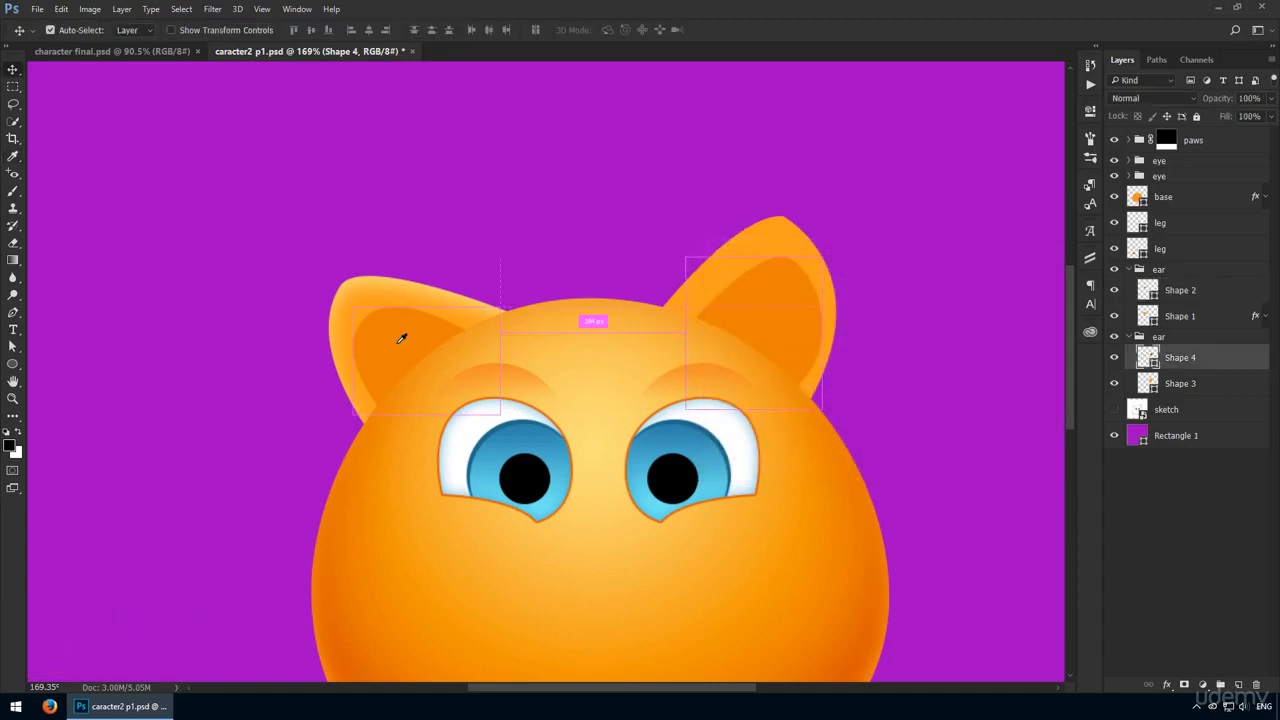
- Add an inner shadow in colour #ea7300 to the left ear's inner shape
{"action": "left_click", "coordinate": [402, 339]}
{"action": "double_click", "coordinate": [1240, 292]}
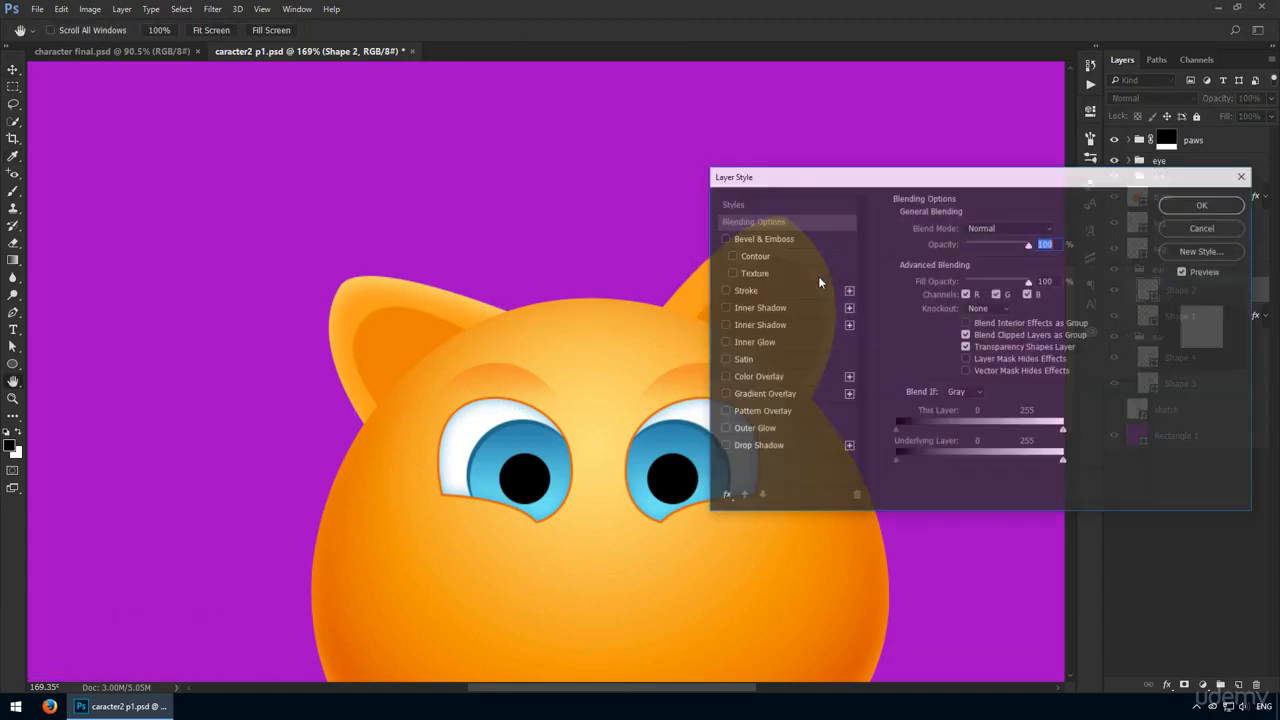
{"action": "left_click", "coordinate": [771, 305]}
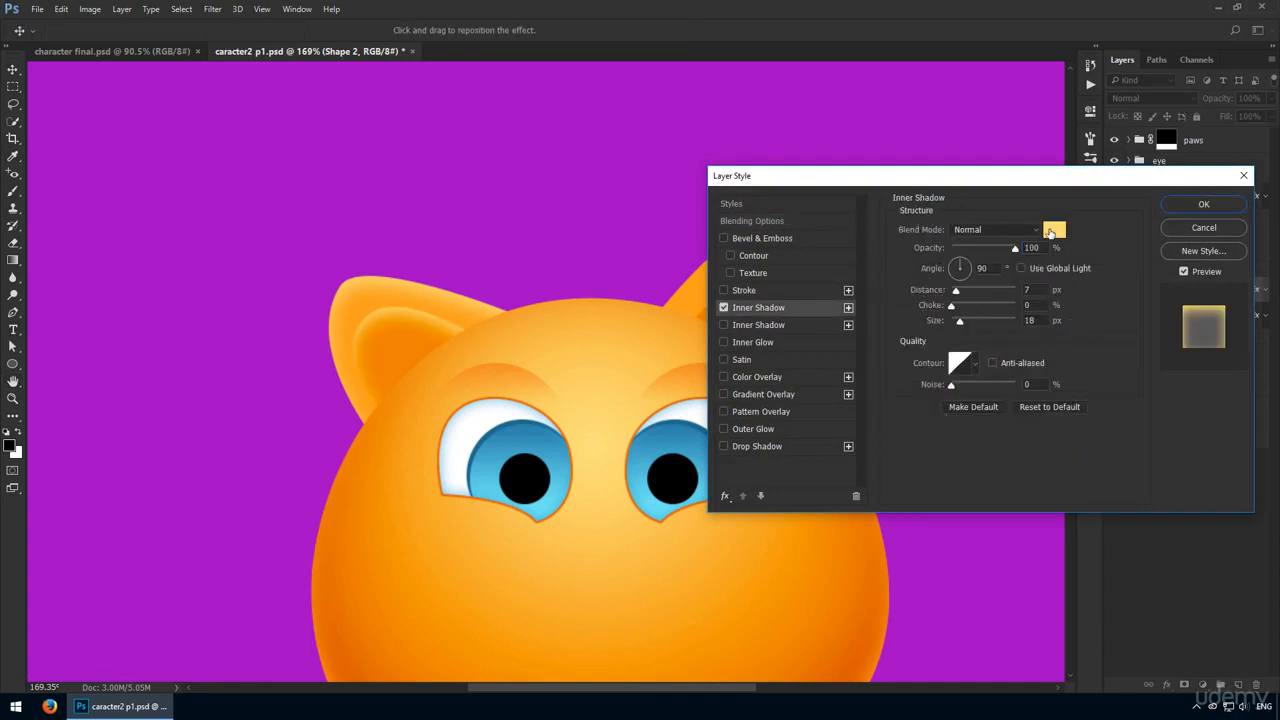
{"action": "left_click", "coordinate": [1052, 231]}
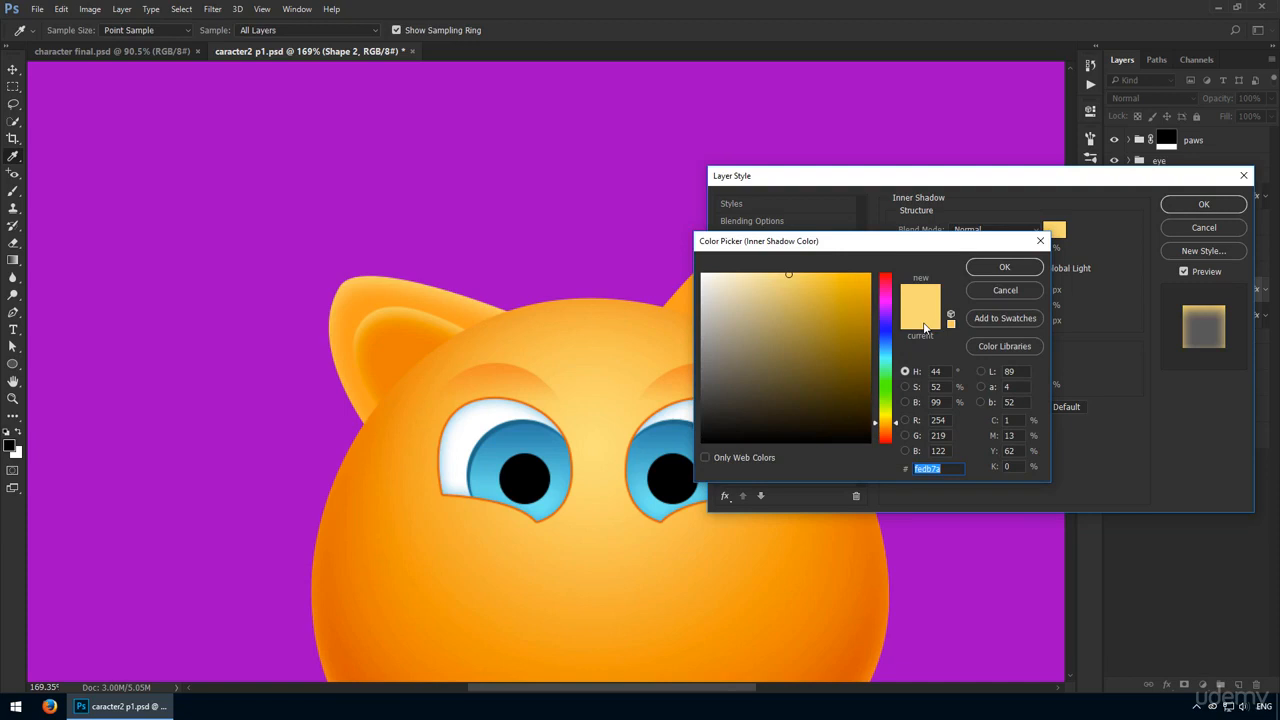
{"action": "type", "text": "e"}
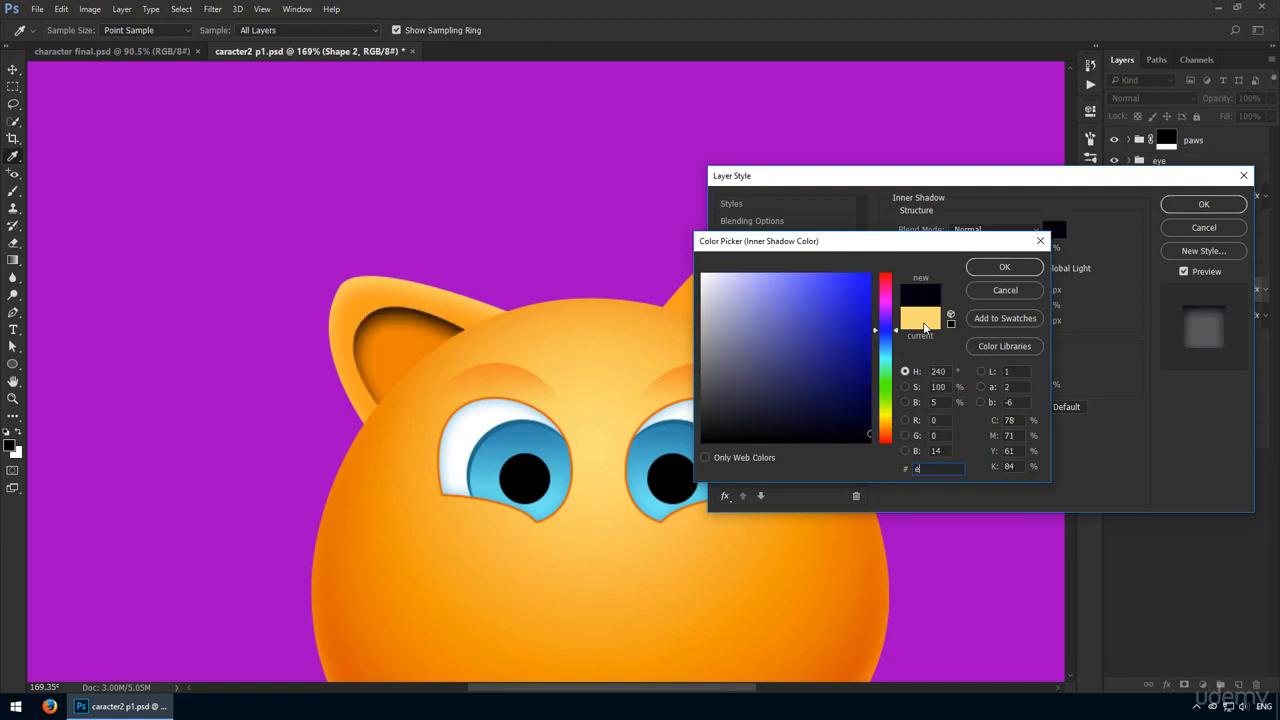
{"action": "type", "text": "a7300"}
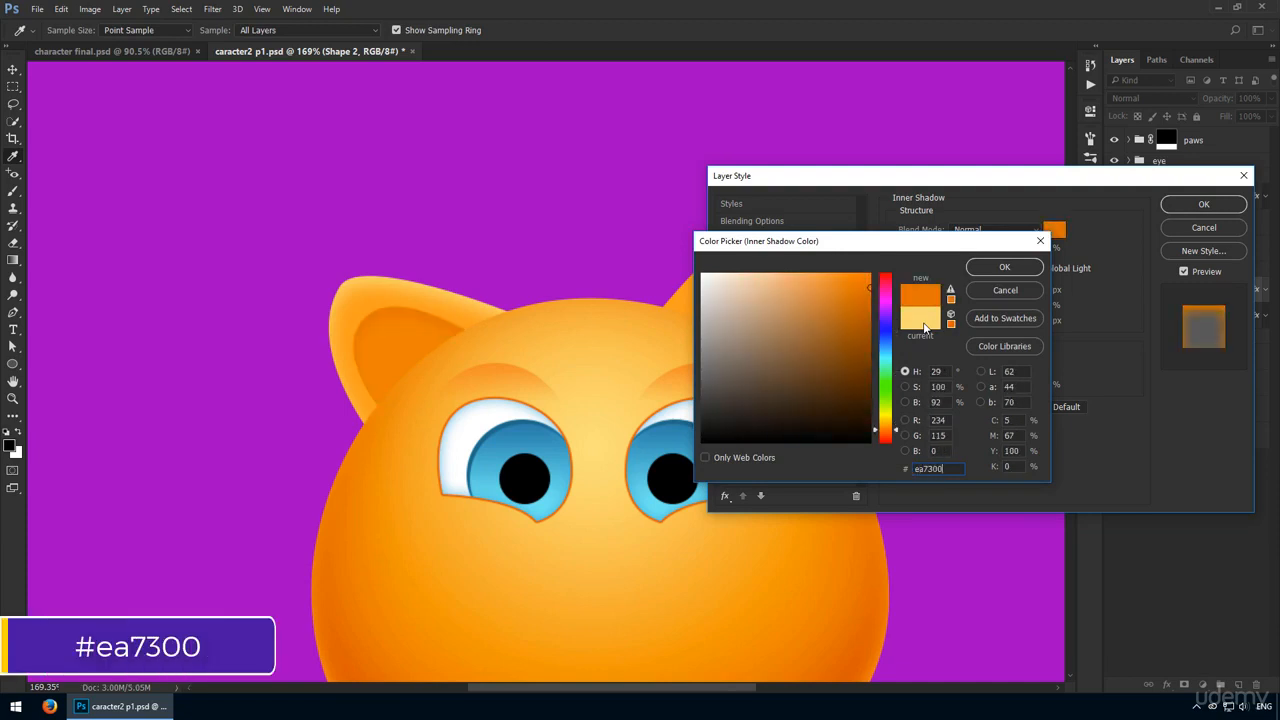
{"action": "key", "text": "Return"}
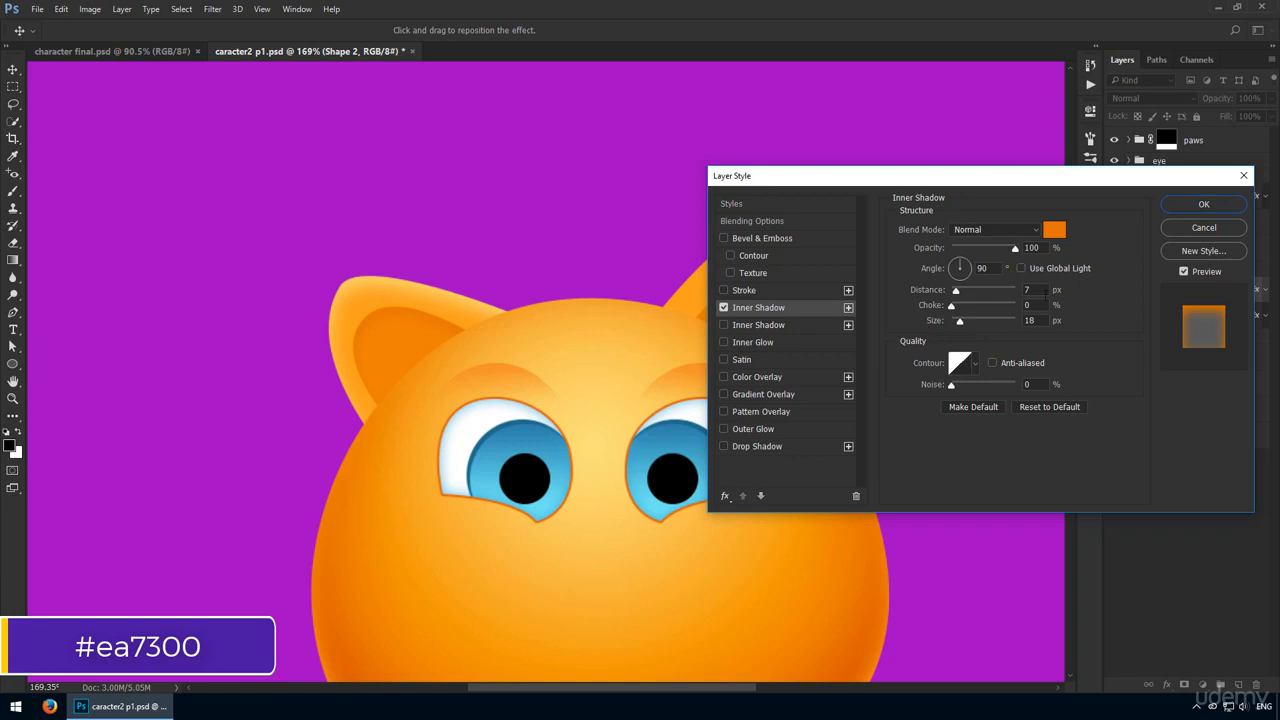
- Set the inner ear shadow's distance to 24 px and size to 35 px, compare it on and off, and apply it
{"action": "left_click", "coordinate": [1045, 294]}
{"action": "scroll", "coordinate": [1043, 293], "scroll_direction": "up", "scroll_amount": 19}
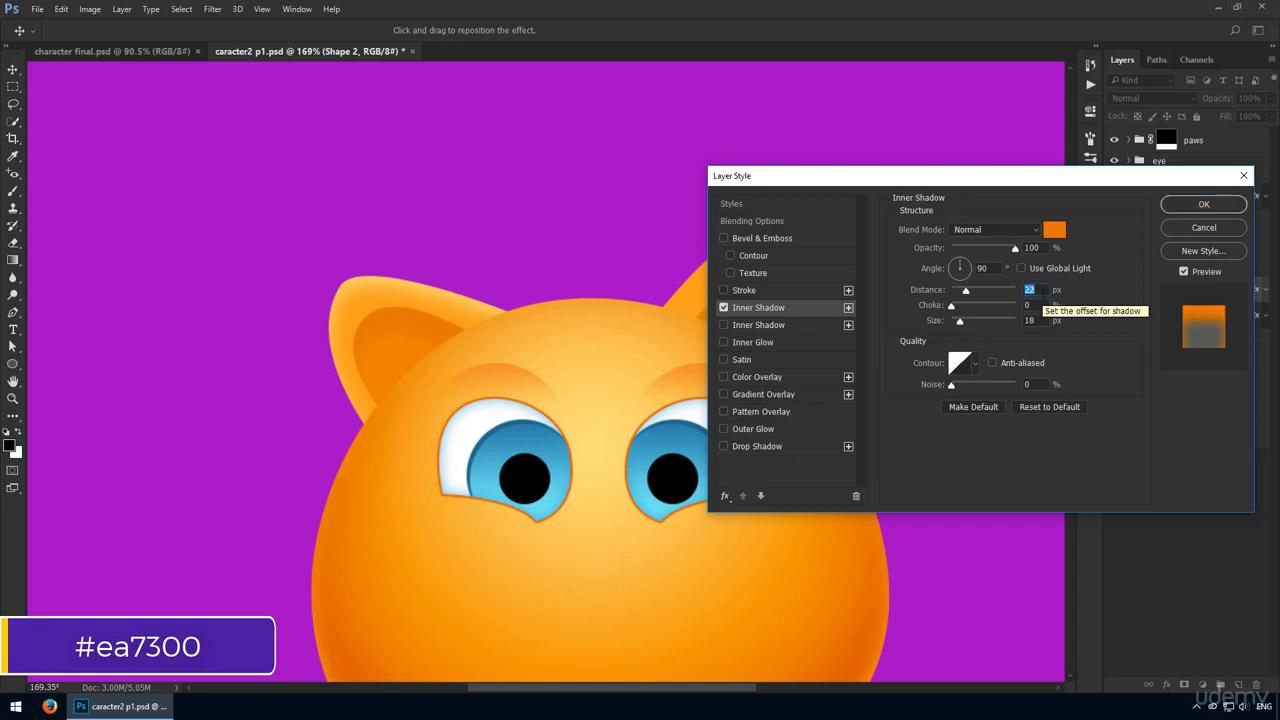
{"action": "scroll", "coordinate": [1043, 292], "scroll_direction": "up", "scroll_amount": 2}
{"action": "left_click", "coordinate": [1040, 320]}
{"action": "scroll", "coordinate": [1040, 320], "scroll_direction": "up", "scroll_amount": 10}
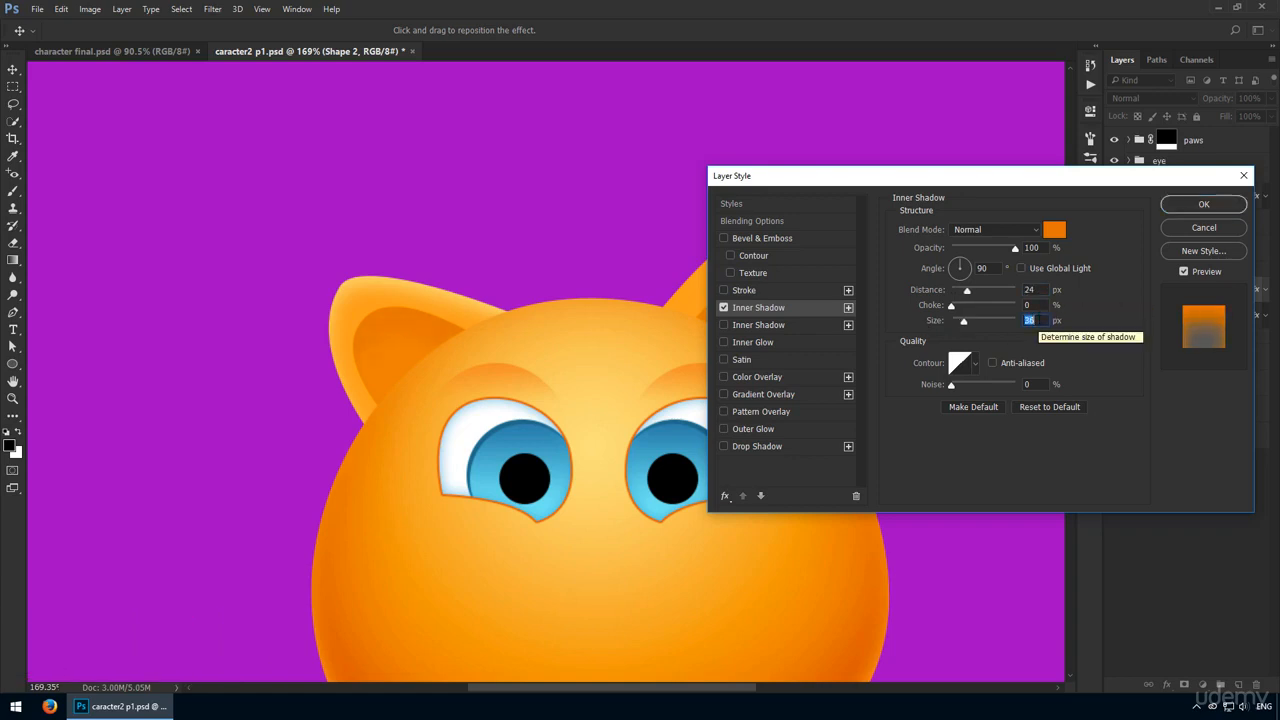
{"action": "left_click", "coordinate": [724, 308]}
{"action": "left_click", "coordinate": [724, 308]}
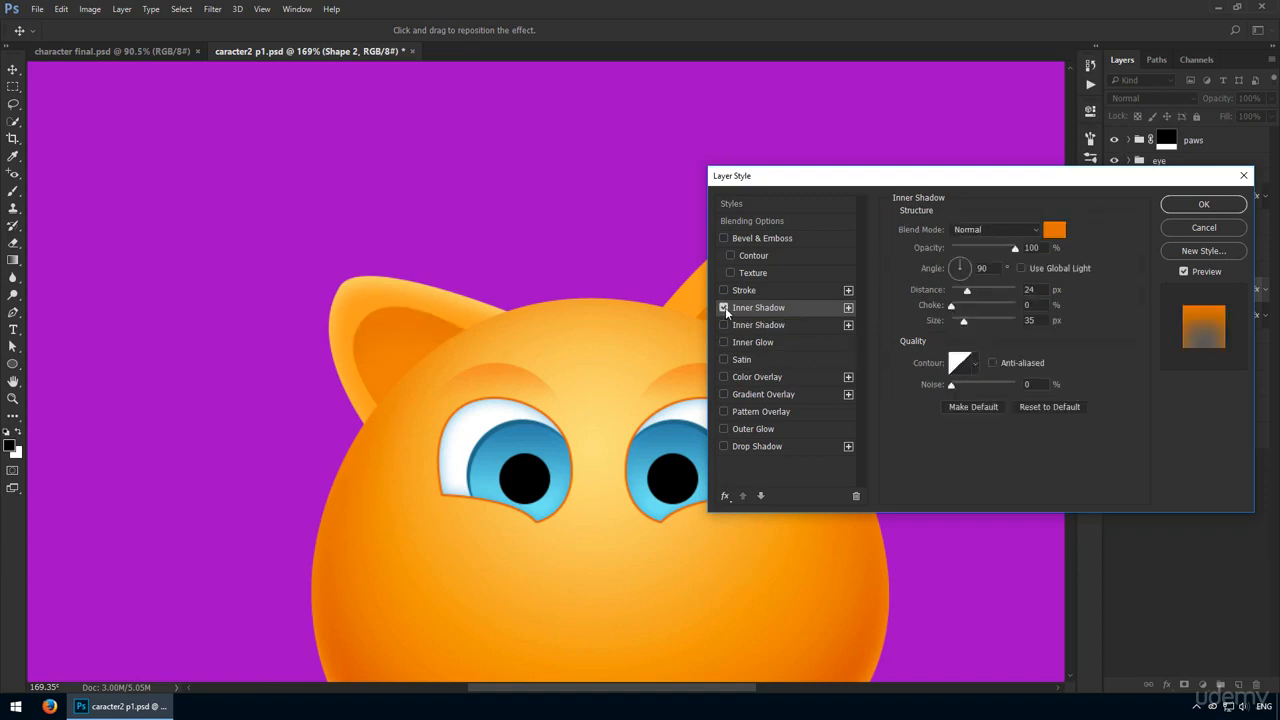
{"action": "key", "text": "Return"}
- Copy the layer style of the left ear's inner shape onto the right ear's inner shape
{"action": "right_click", "coordinate": [1200, 291]}
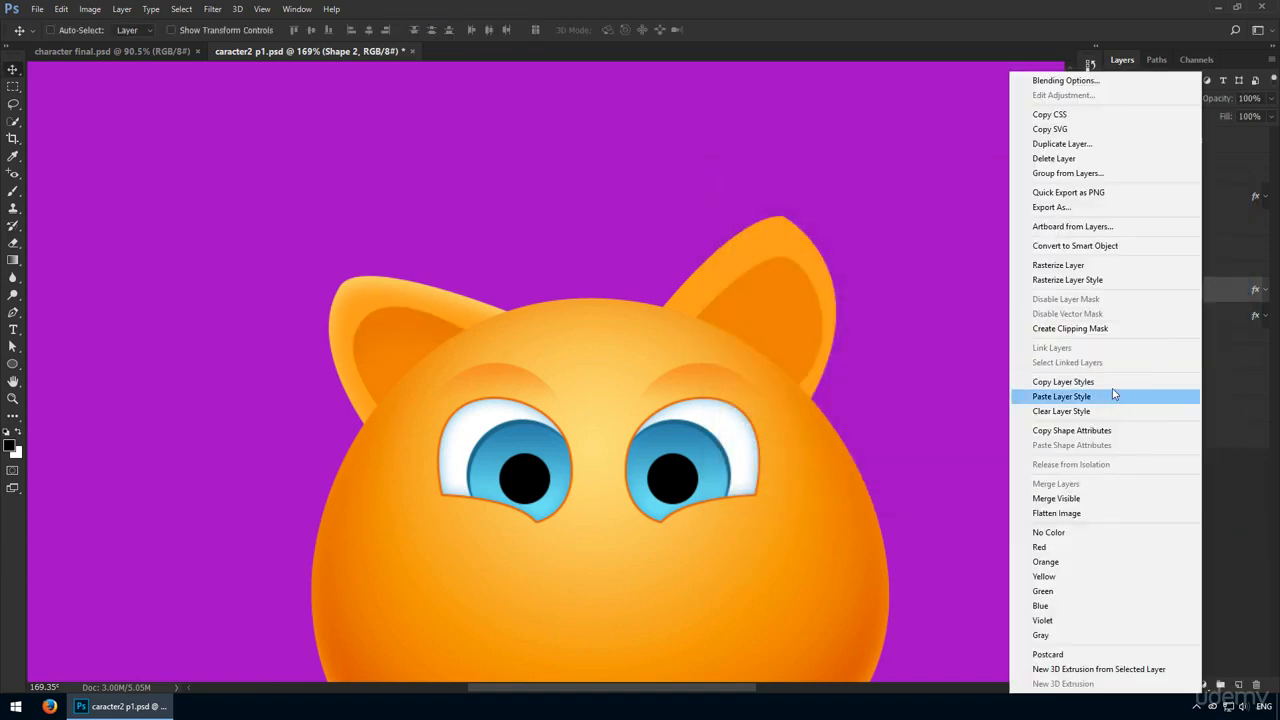
{"action": "left_click", "coordinate": [1112, 388]}
{"action": "left_click", "coordinate": [788, 331], "text": "ctrl"}
{"action": "right_click", "coordinate": [1192, 360]}
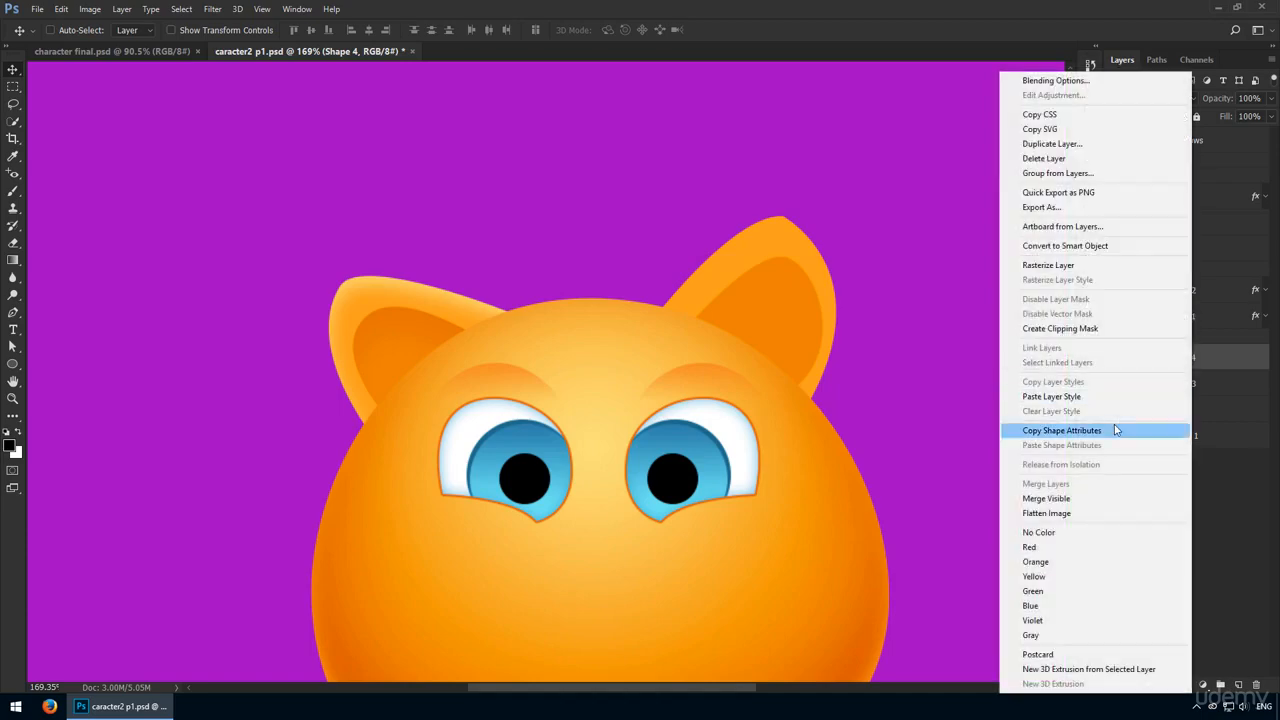
{"action": "left_click", "coordinate": [1100, 394]}
- Copy the layer style of the left ear's outer shape onto the right ear's outer shape
{"action": "left_click", "coordinate": [1180, 316]}
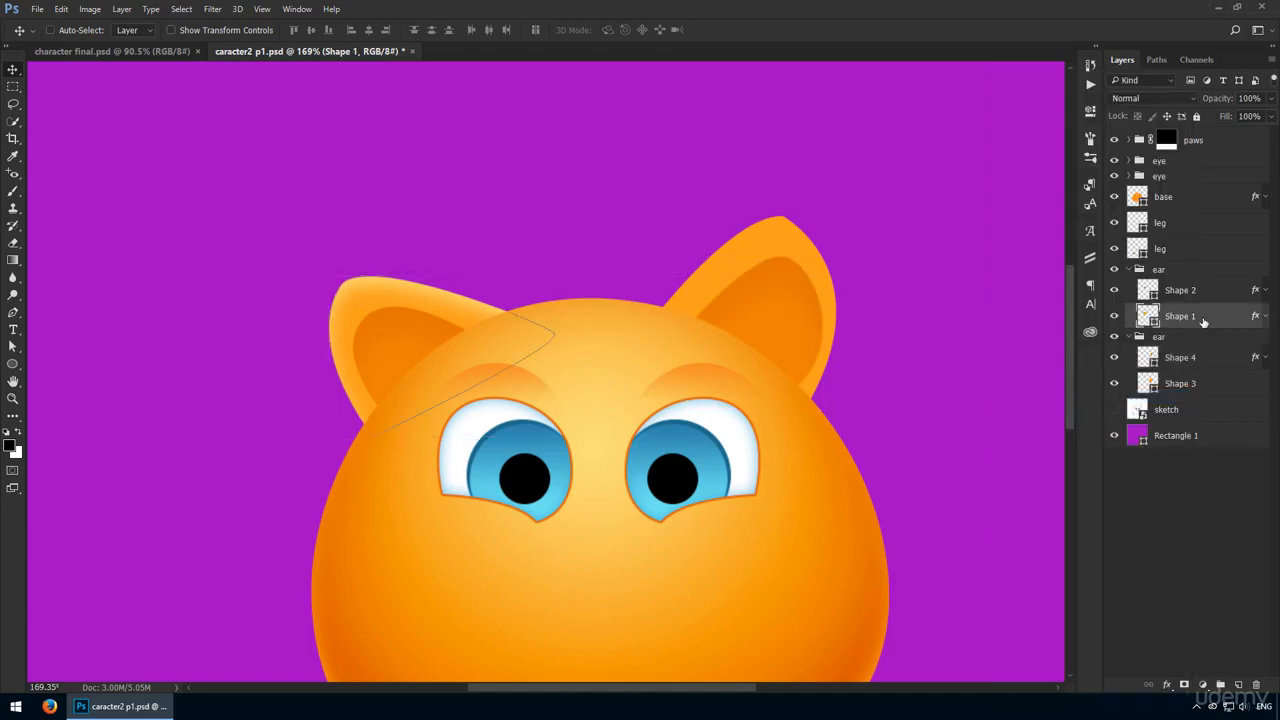
{"action": "right_click", "coordinate": [1185, 316]}
{"action": "left_click", "coordinate": [1062, 382]}
{"action": "left_click", "coordinate": [1180, 383]}
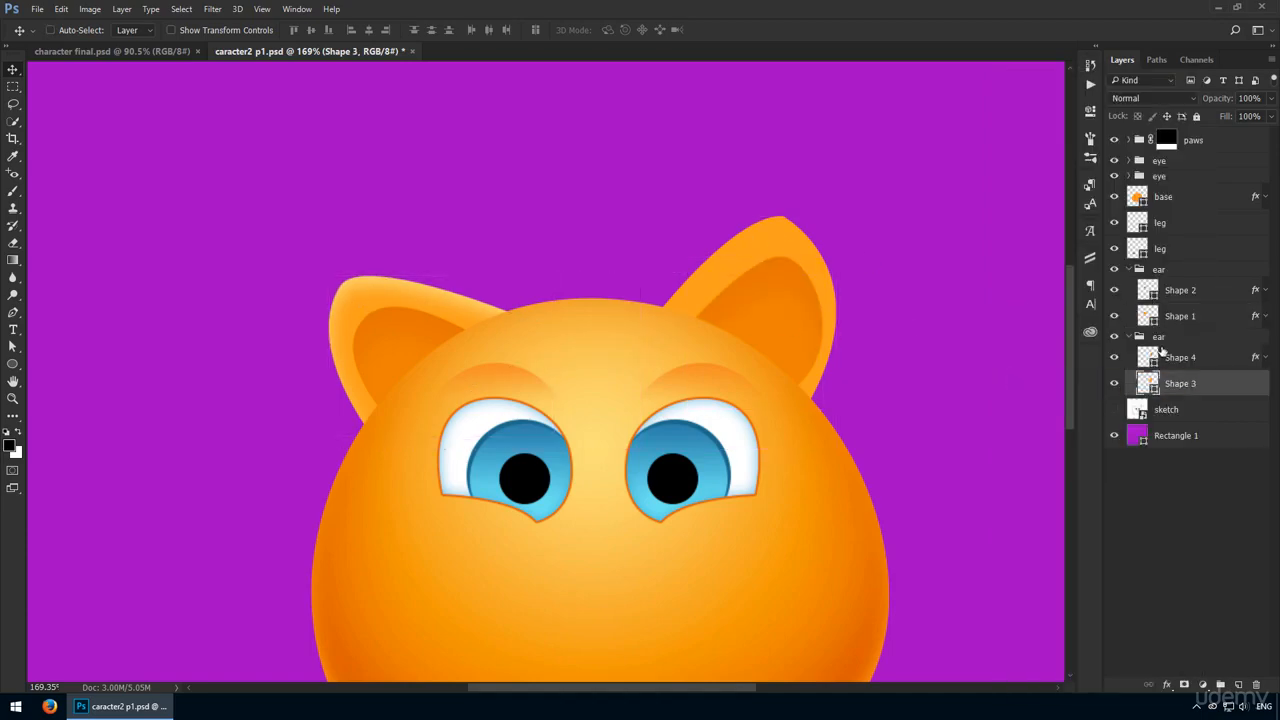
{"action": "right_click", "coordinate": [1208, 386]}
{"action": "left_click", "coordinate": [1137, 406]}
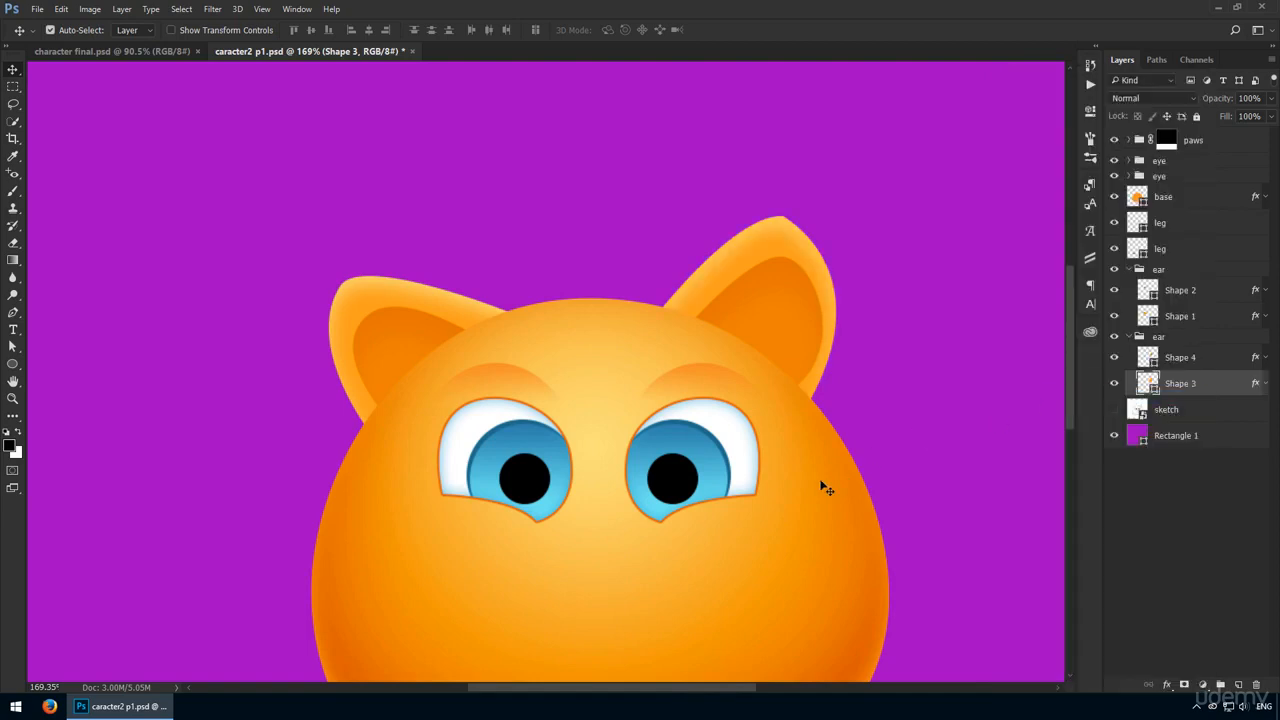
- Merge the two brown leg shapes into a single layer
{"action": "key", "text": "ctrl+minus"}
{"action": "left_click_drag", "start_coordinate": [665, 507], "coordinate": [631, 453]}
{"action": "left_click", "coordinate": [725, 602]}
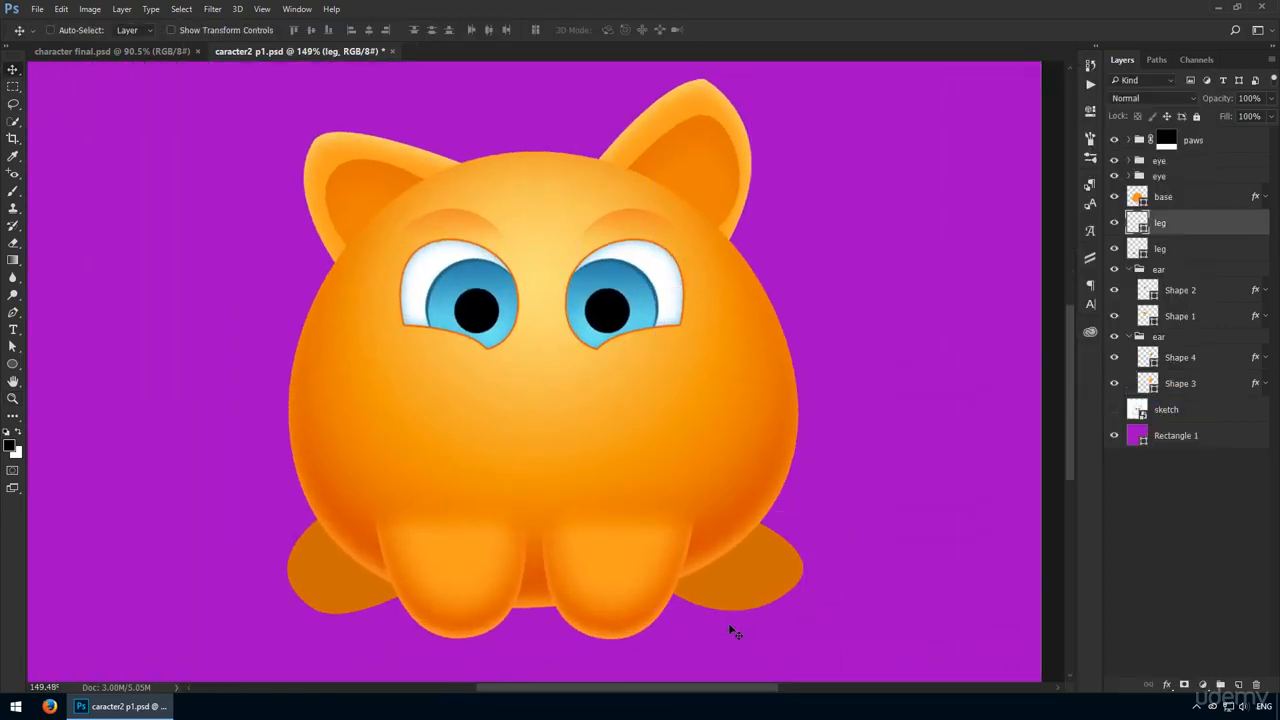
{"action": "left_click", "coordinate": [357, 594], "text": "shift"}
{"action": "key", "text": "ctrl+e"}
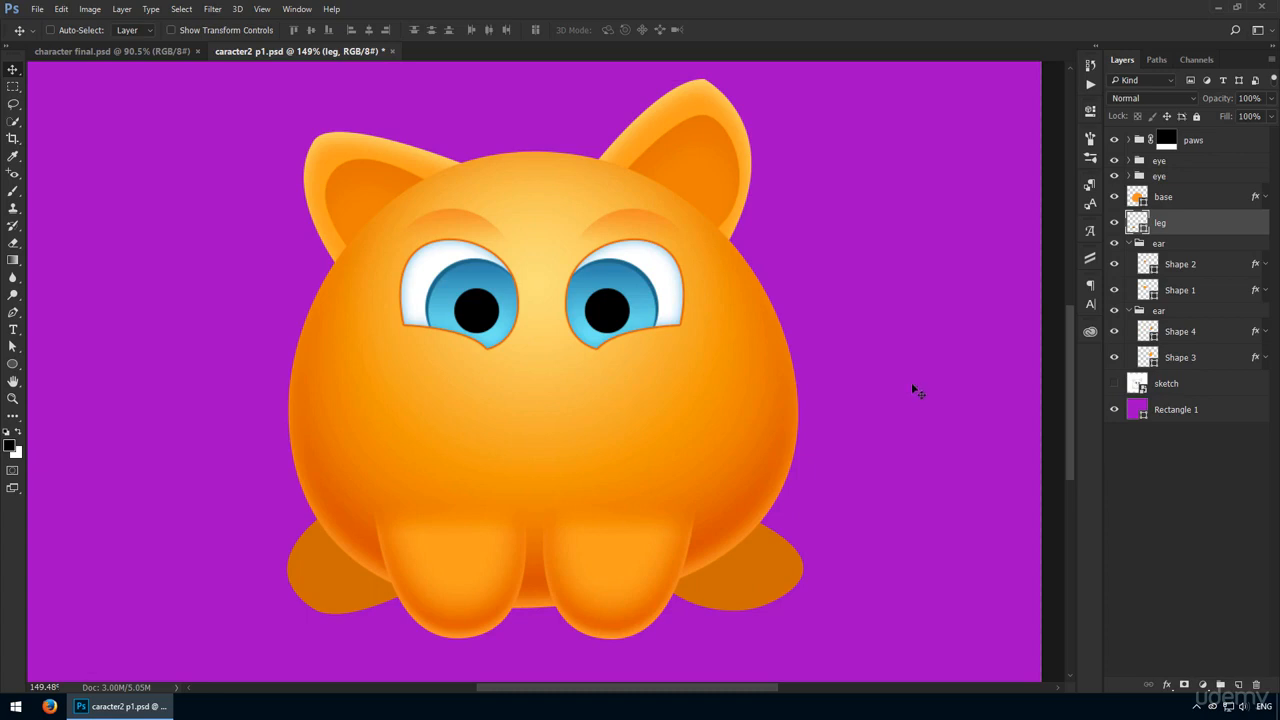
- Copy the layer style of the body's base shape onto the merged leg layer
{"action": "left_click", "coordinate": [798, 441]}
{"action": "left_click", "coordinate": [773, 438]}
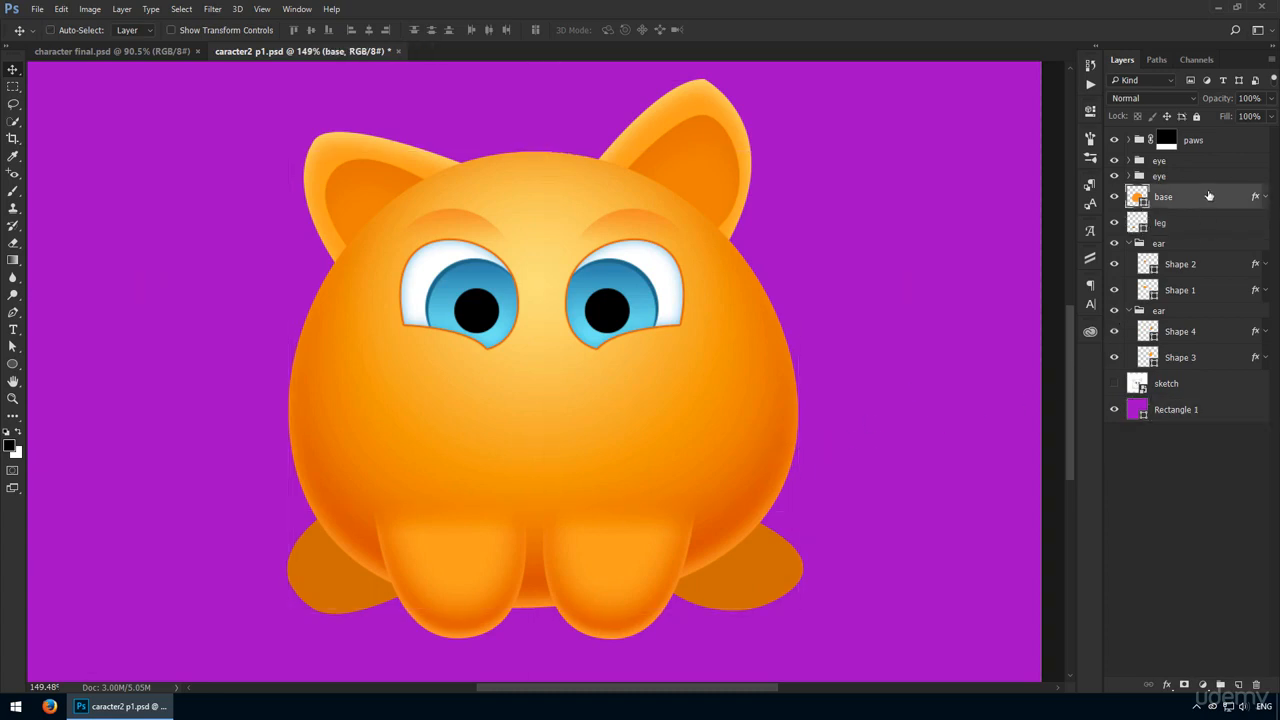
{"action": "right_click", "coordinate": [1208, 195]}
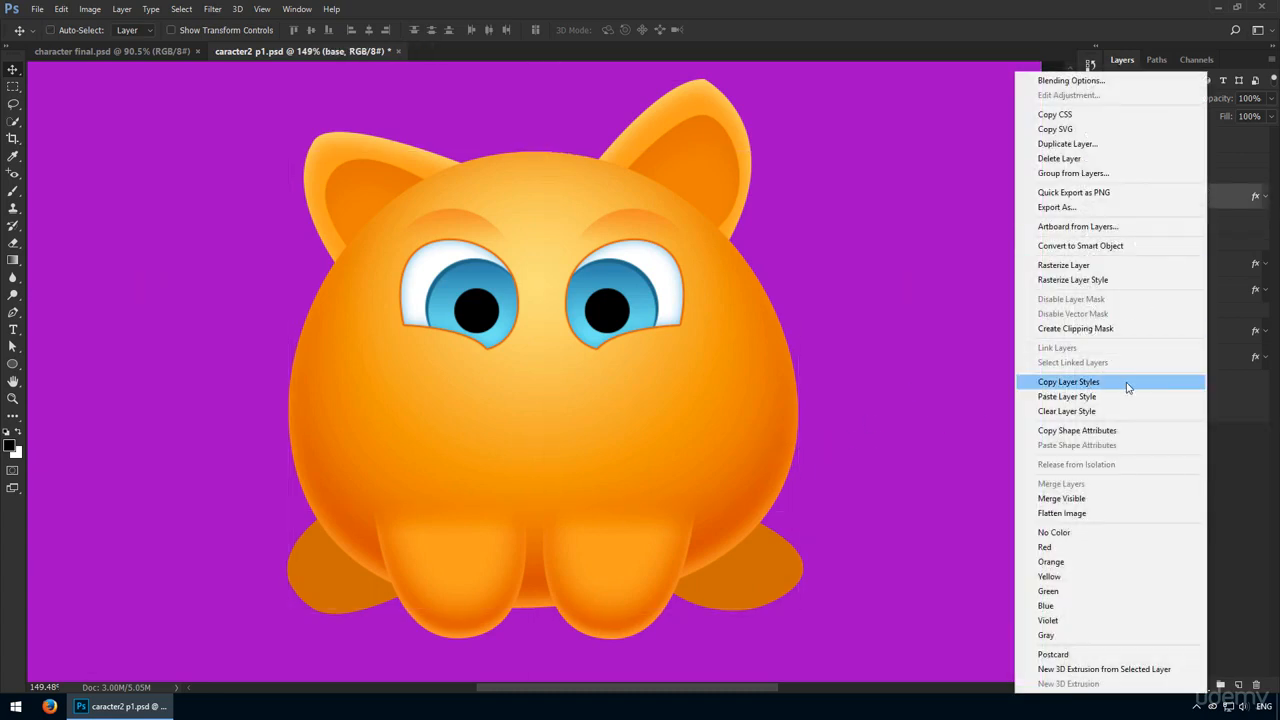
{"action": "left_click", "coordinate": [1127, 386]}
{"action": "left_click", "coordinate": [1230, 228]}
{"action": "right_click", "coordinate": [1225, 228]}
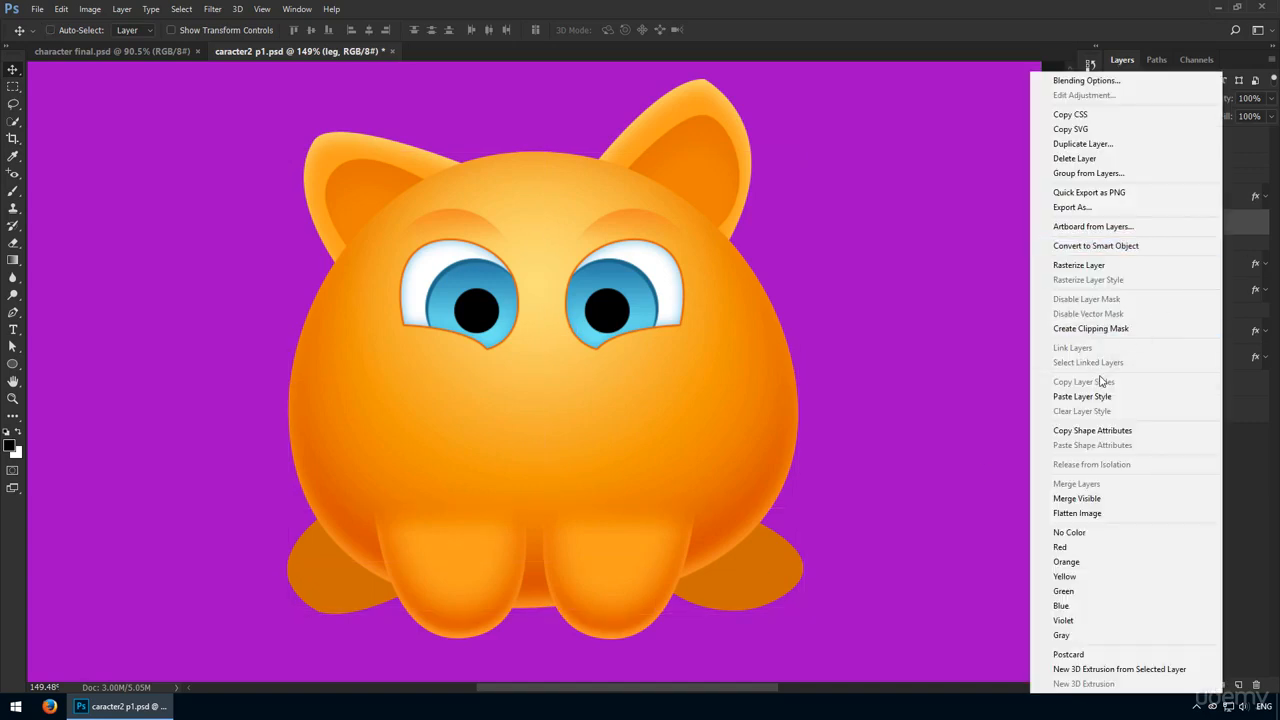
{"action": "left_click", "coordinate": [1082, 396]}
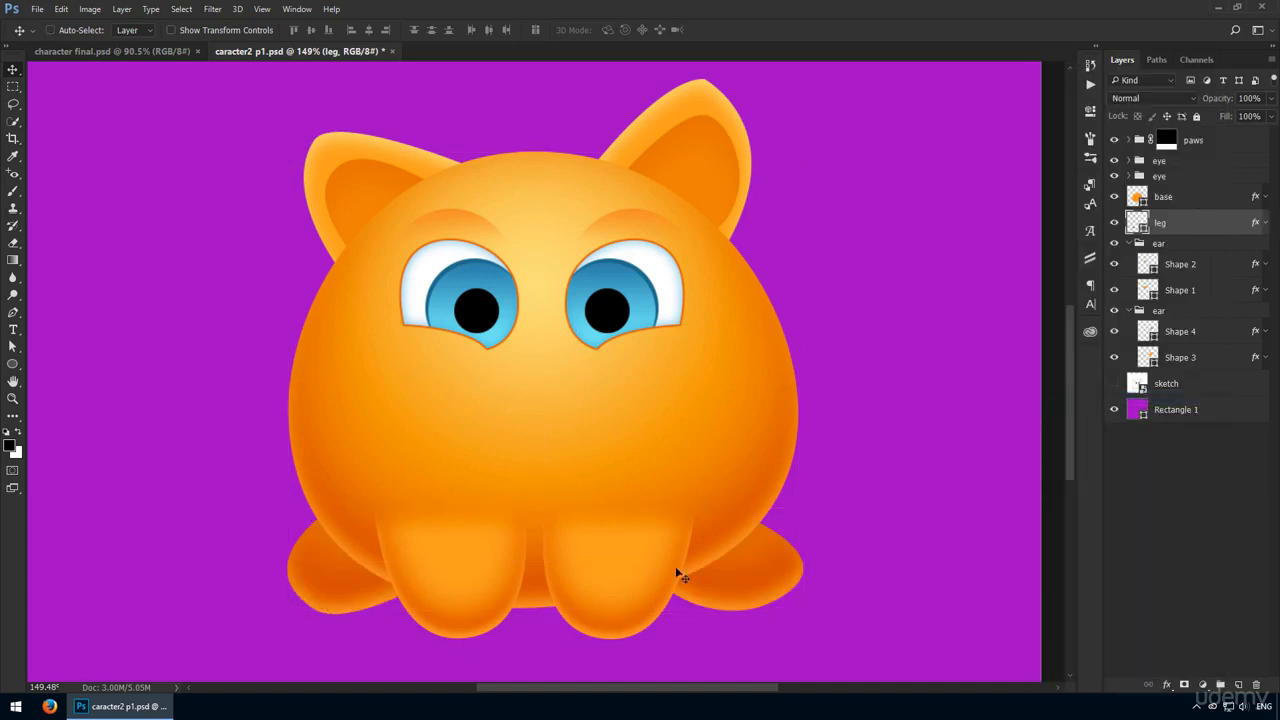
{"action": "key", "text": "ctrl+minus"}
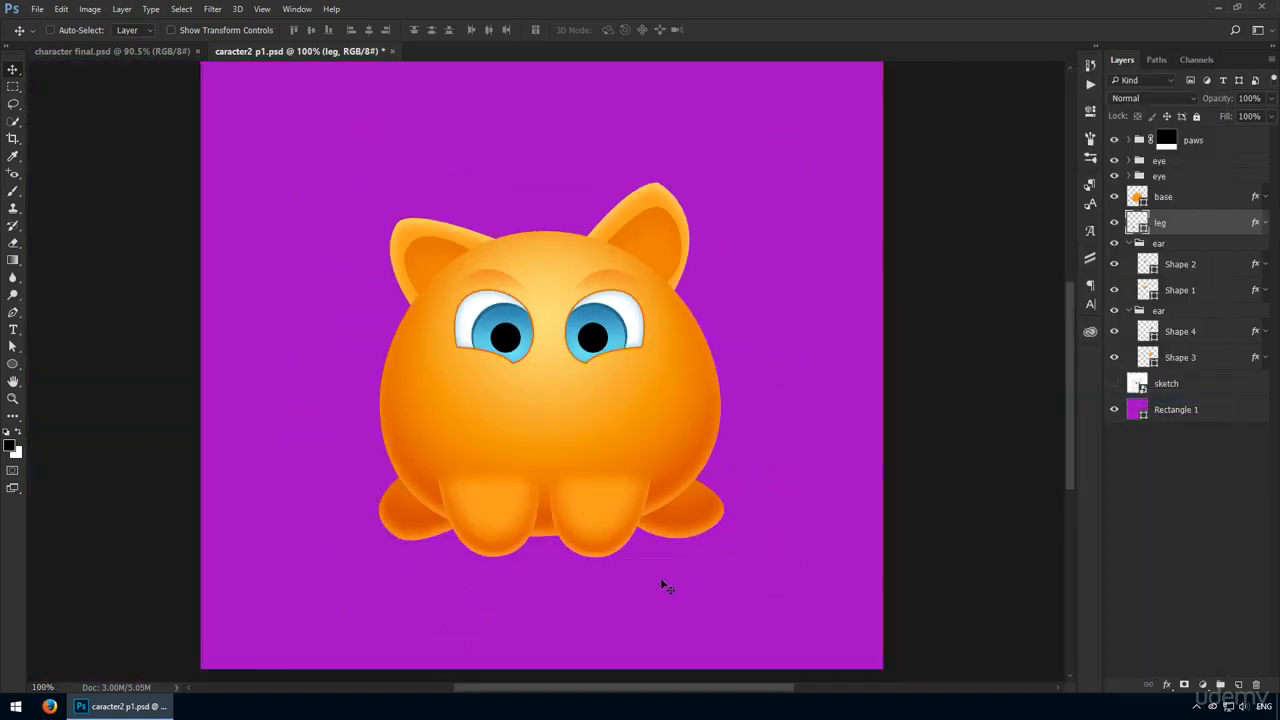
- Redraw the white-to-black linear gradient on the paws group's mask so the paws fade into the body higher up and more softly
{"action": "left_click_drag", "start_coordinate": [567, 549], "coordinate": [650, 535]}
{"action": "left_click", "coordinate": [641, 461], "text": "ctrl"}
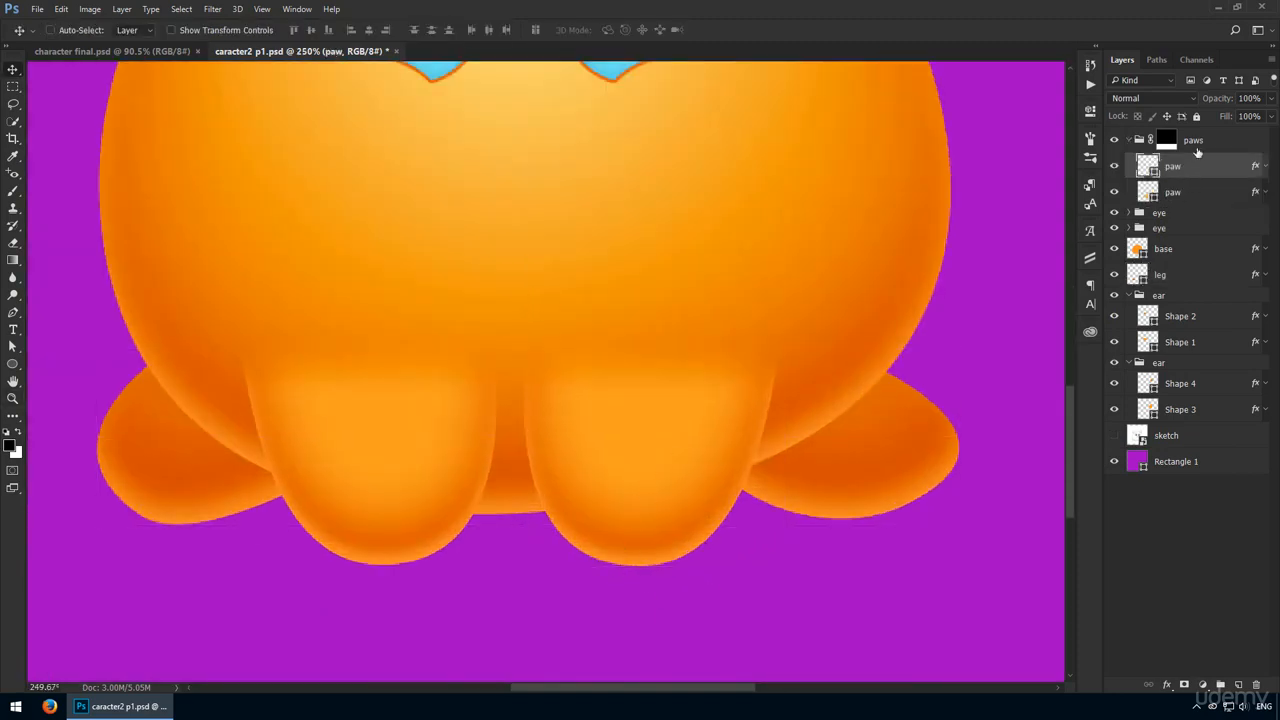
{"action": "left_click", "coordinate": [1166, 140]}
{"action": "key", "text": "g"}
{"action": "left_click_drag", "start_coordinate": [523, 371], "coordinate": [510, 273]}
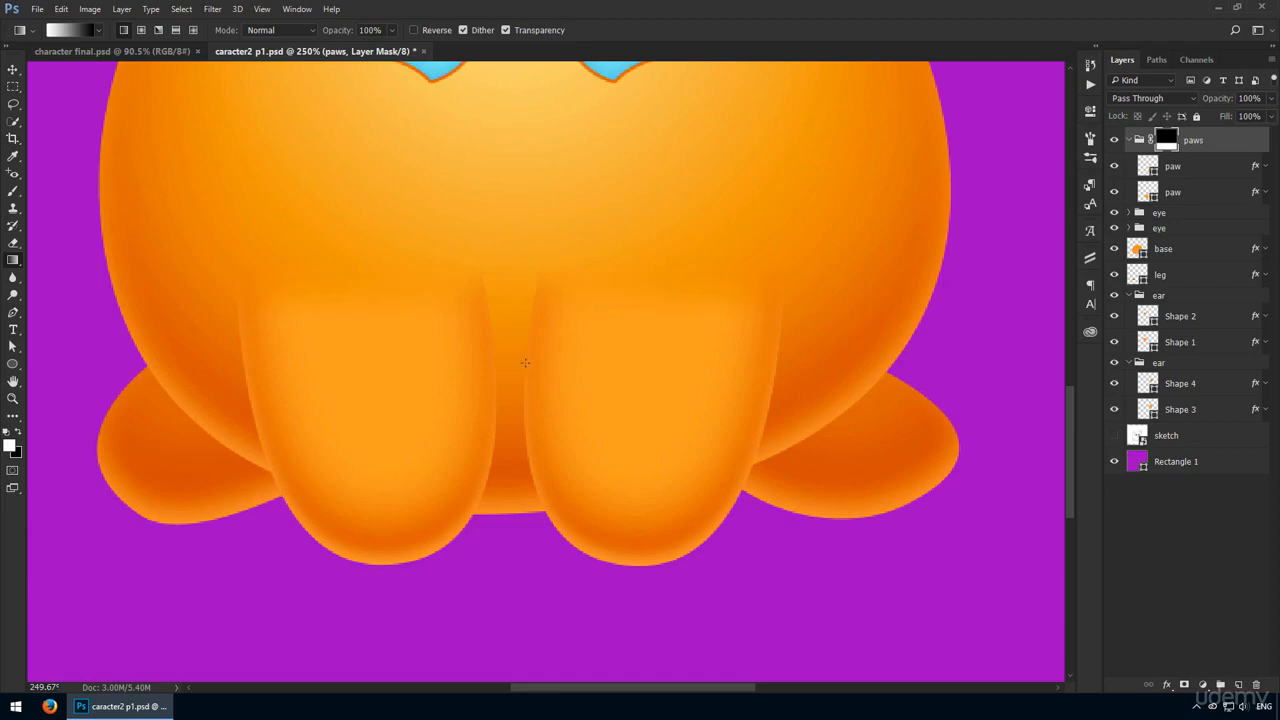
{"action": "key", "text": "ctrl+1"}
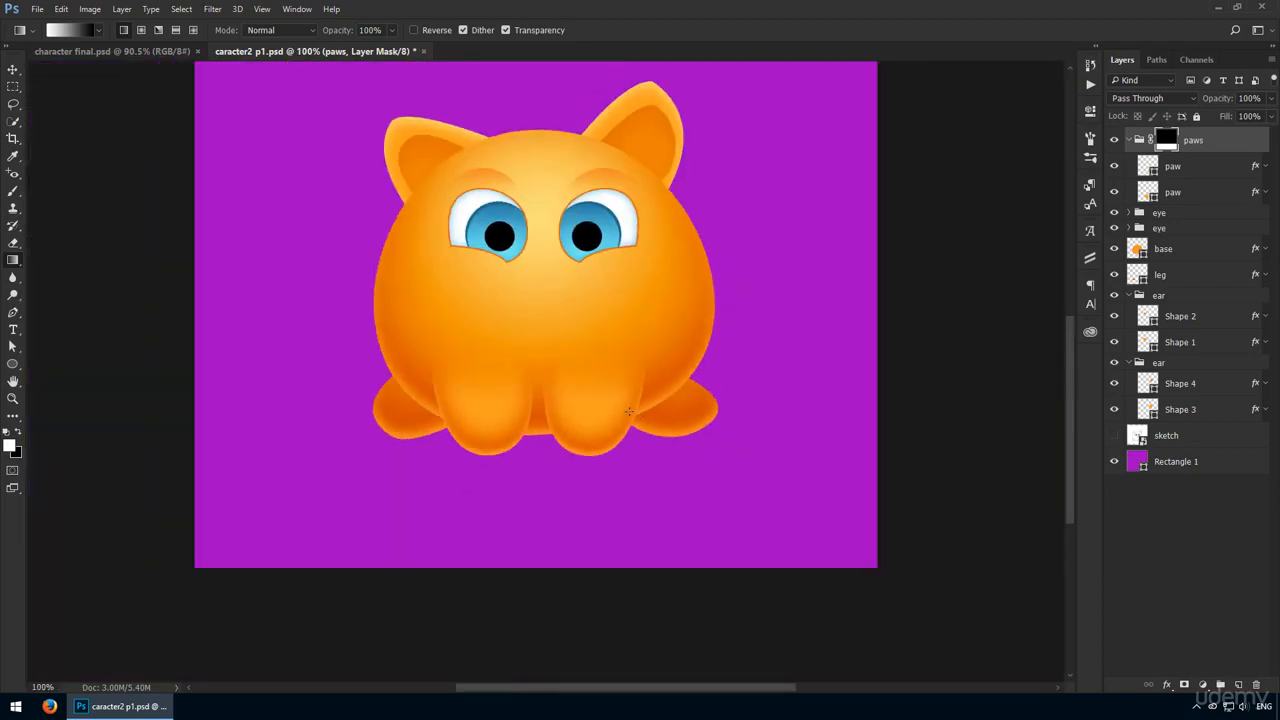
{"action": "key", "text": "v"}
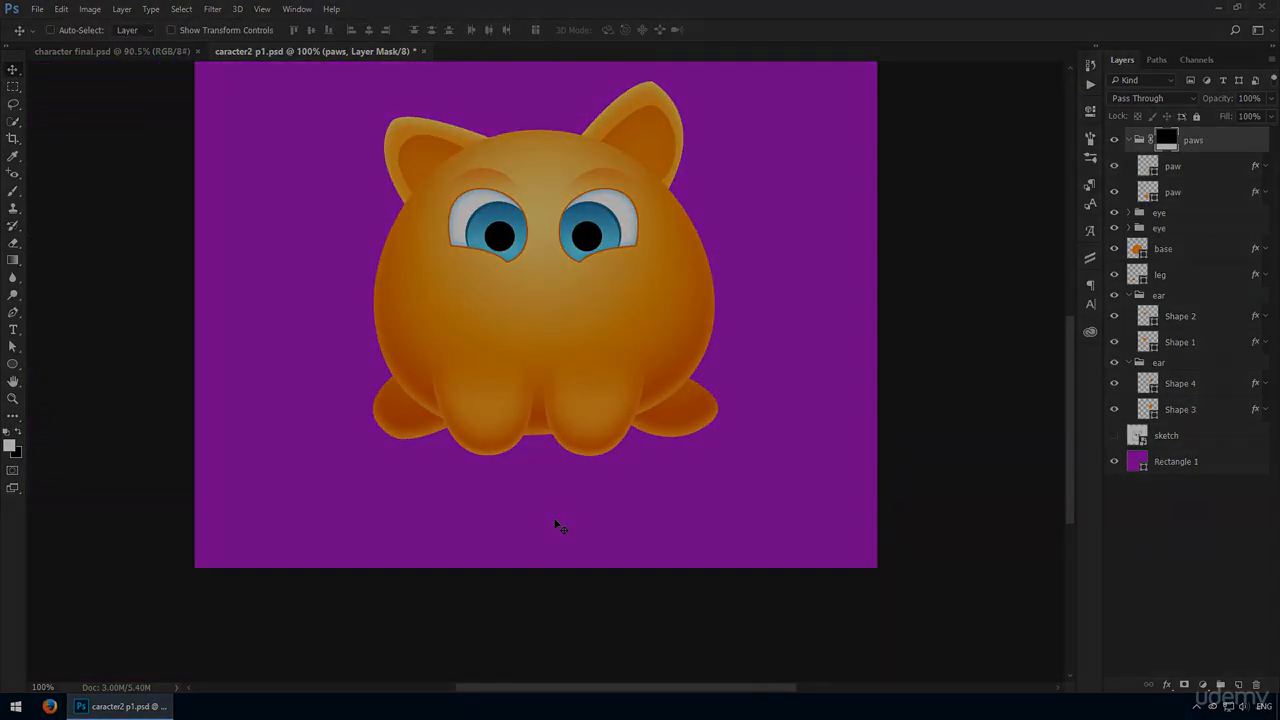